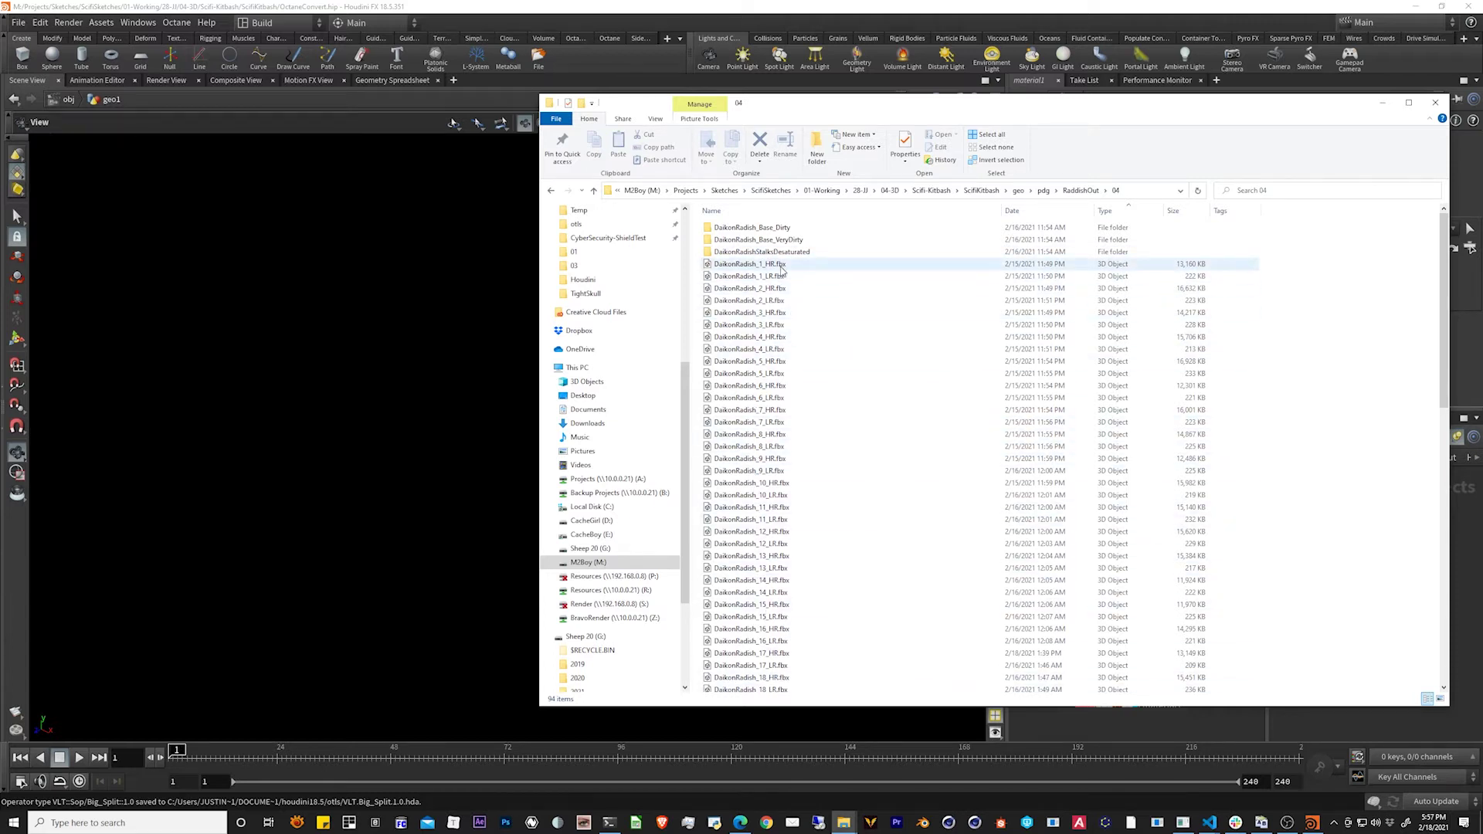
Switch to Houdini and add a Big Split node to the geo1 network.
left_click(914, 13)
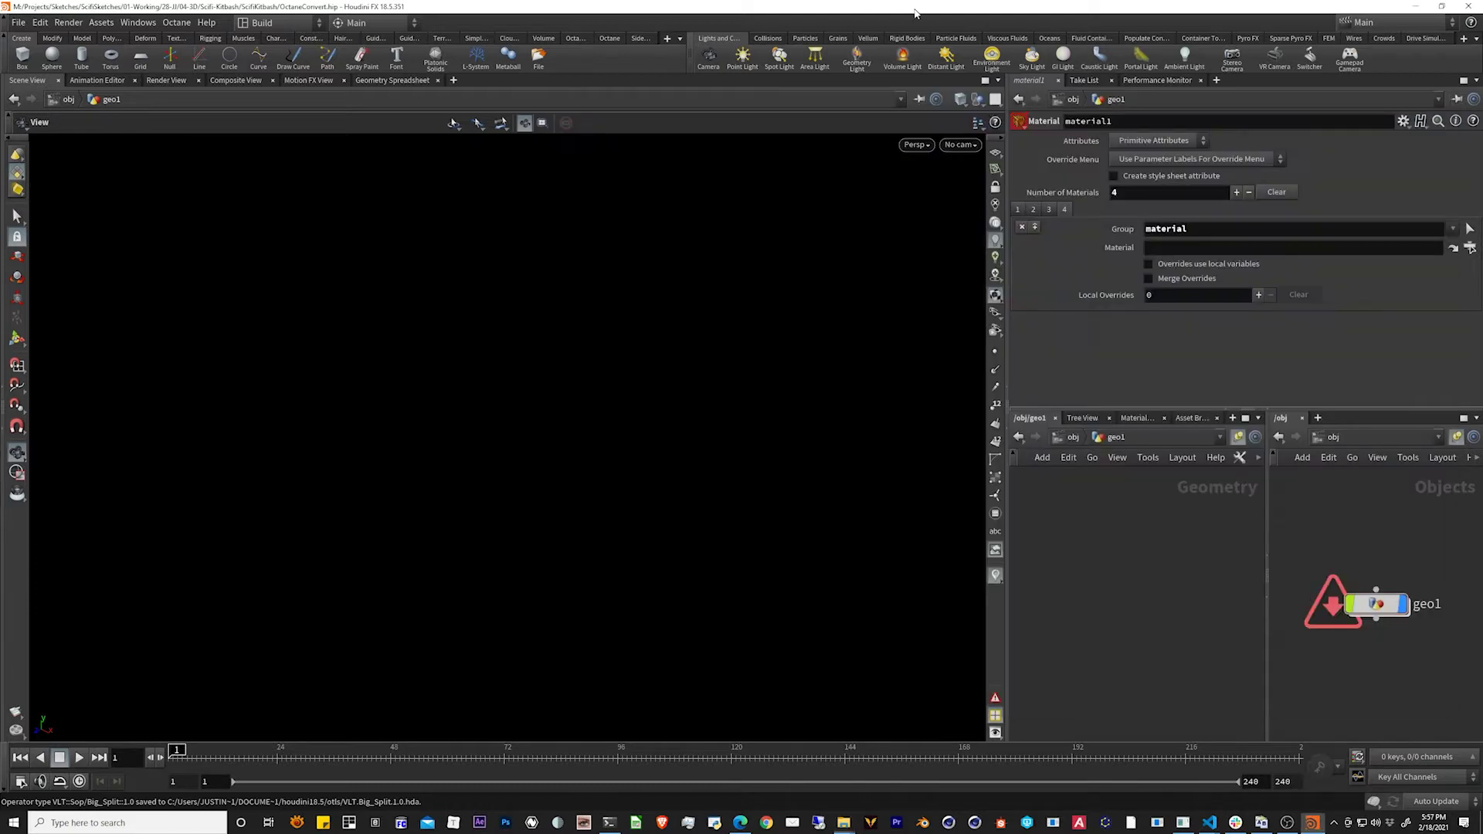
key("Tab")
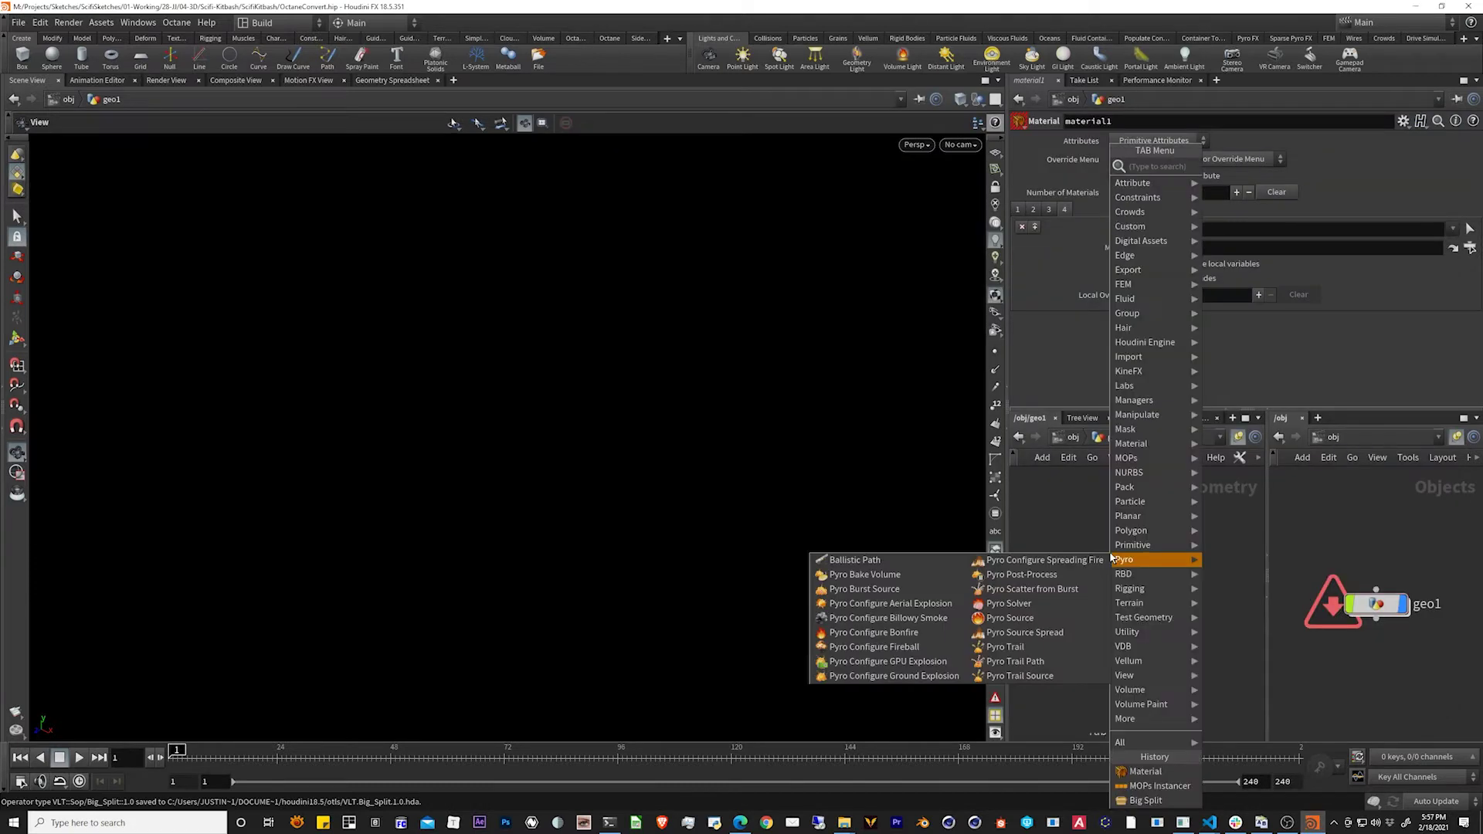
type("big sp")
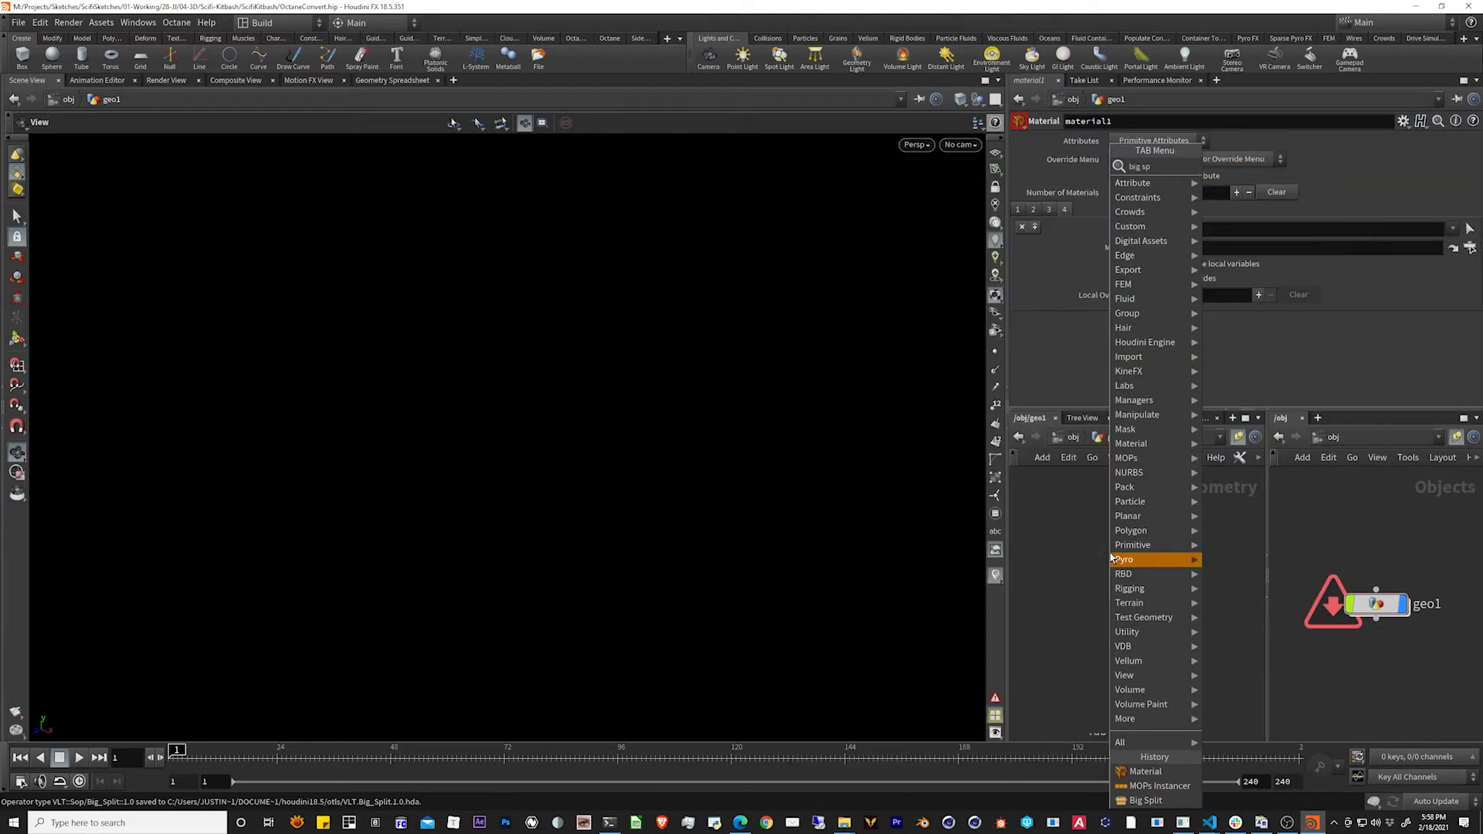
key("Return")
left_click(1109, 552)
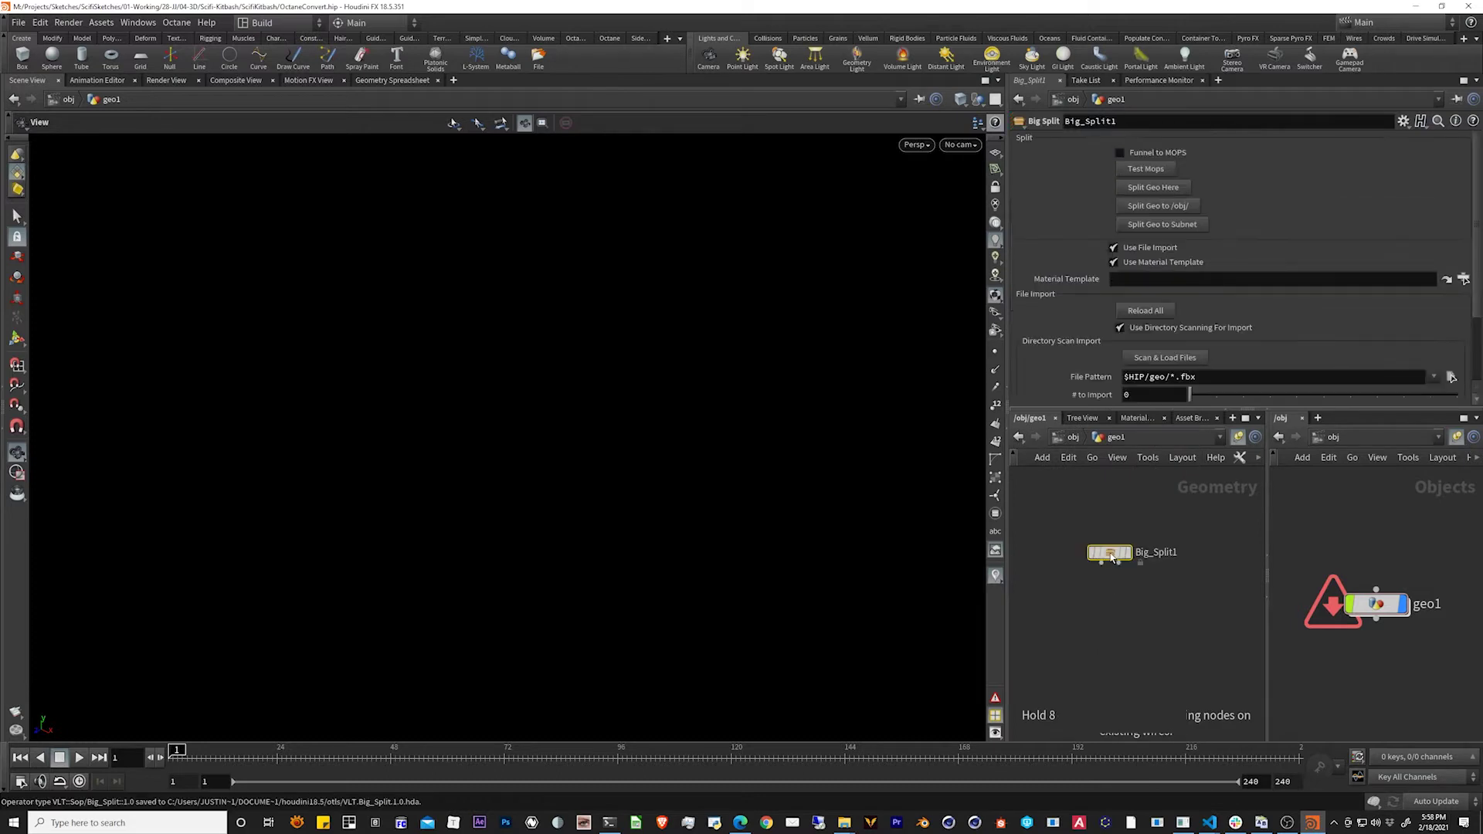
Toggle Use Directory Scanning For Import off and back on in the Big Split node.
scroll(1084, 255, "down", 2)
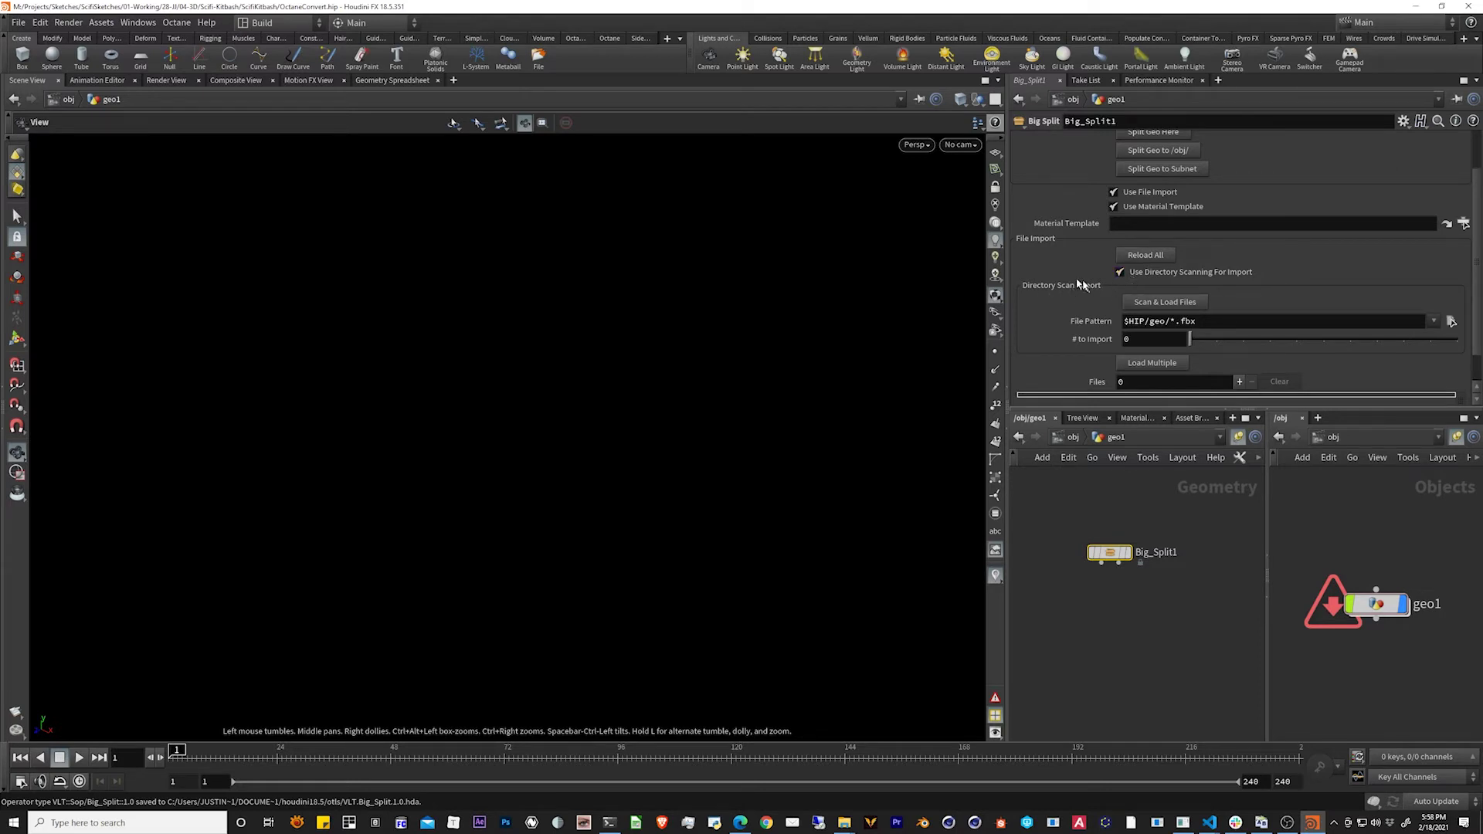
left_click(1125, 274)
left_click(1123, 309)
left_click(1123, 309)
left_click(1124, 309)
Choose DaikonRadish_1_LR.fbx from $HIP/geo/pdg/RaddishOut/04 as the Big Split node's file pattern.
scroll(1077, 319, "down", 2)
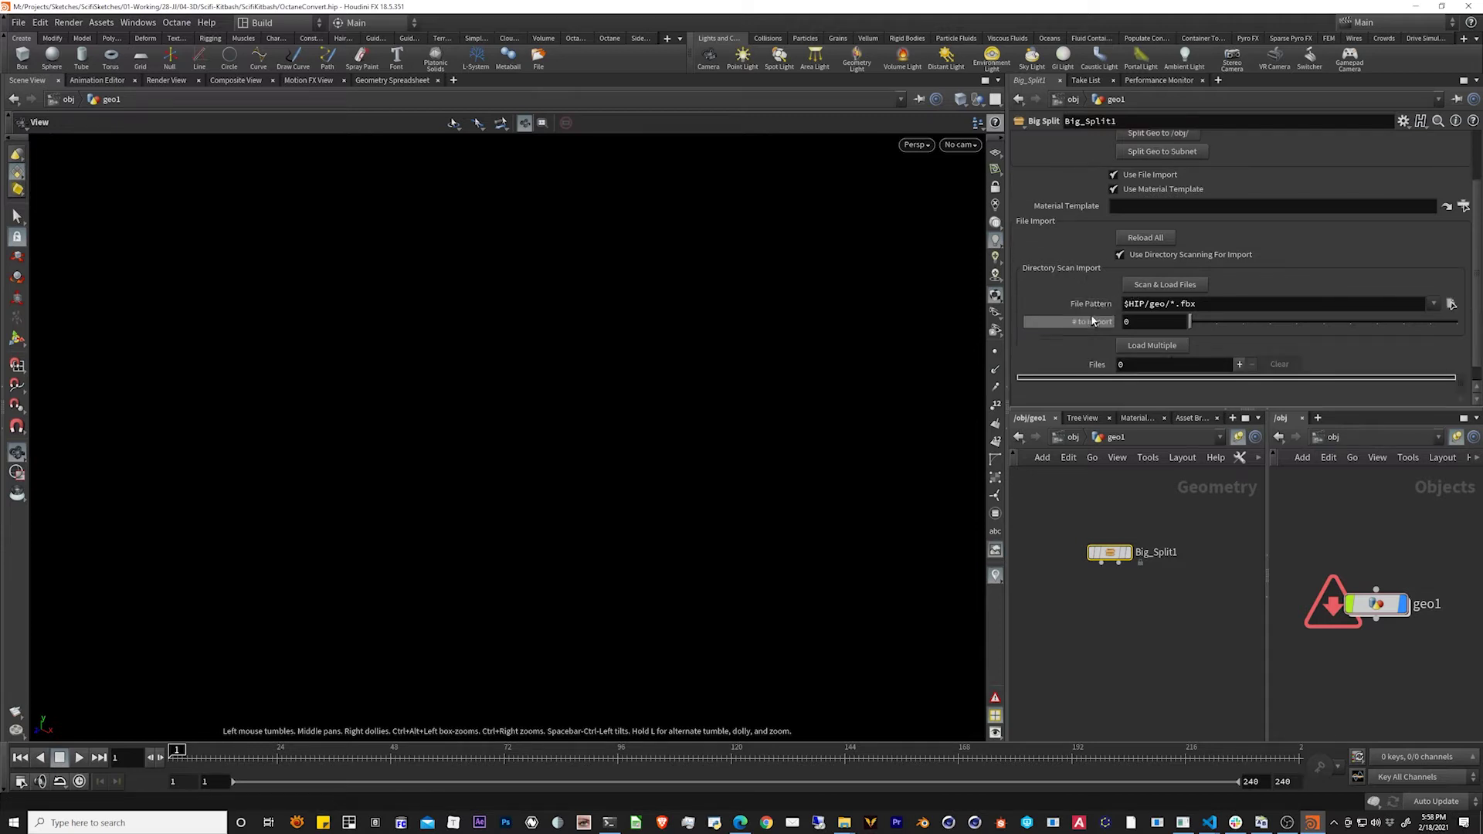
left_click(1451, 305)
double_click(1121, 229)
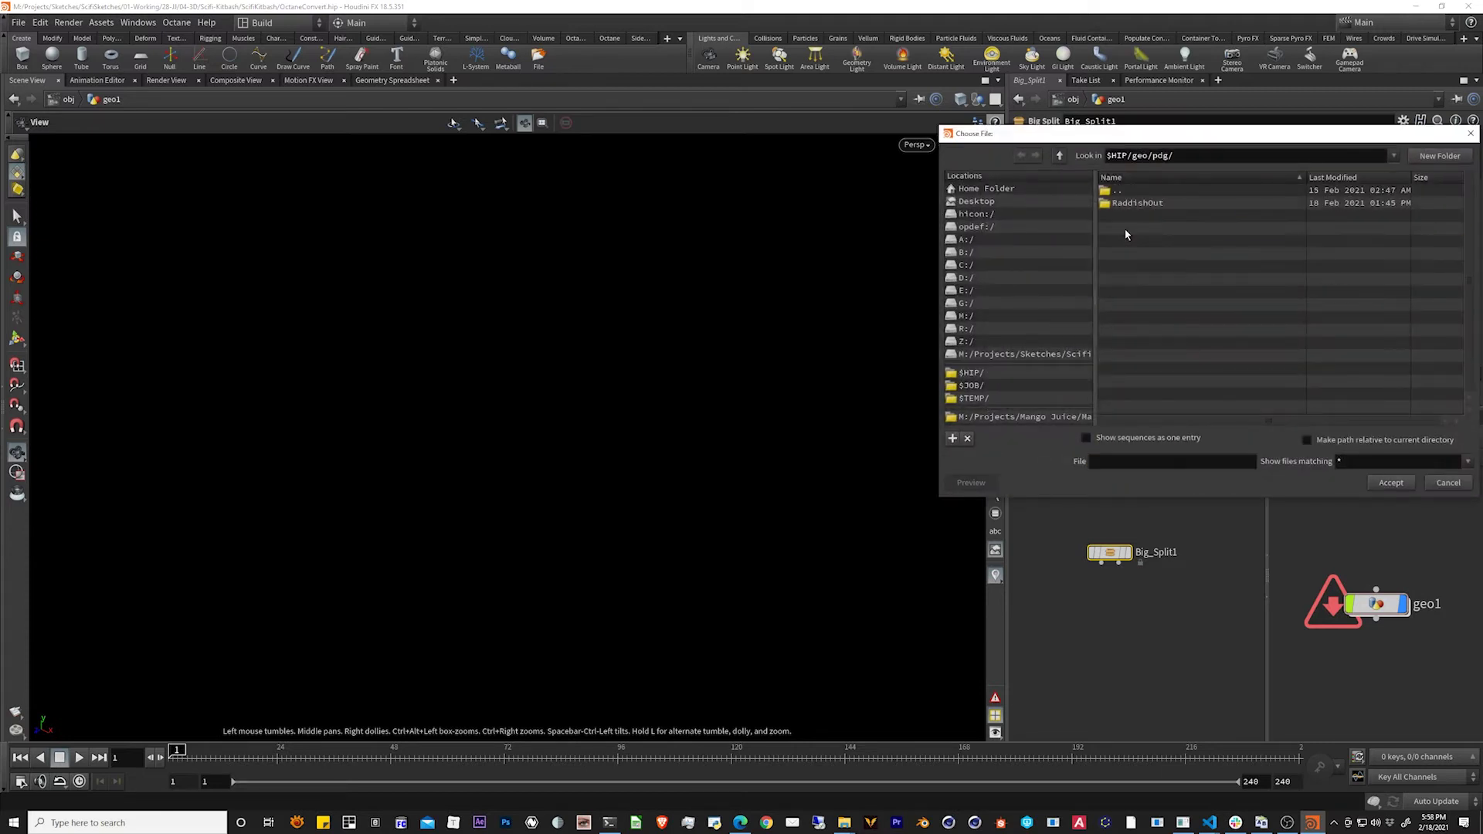
double_click(1166, 202)
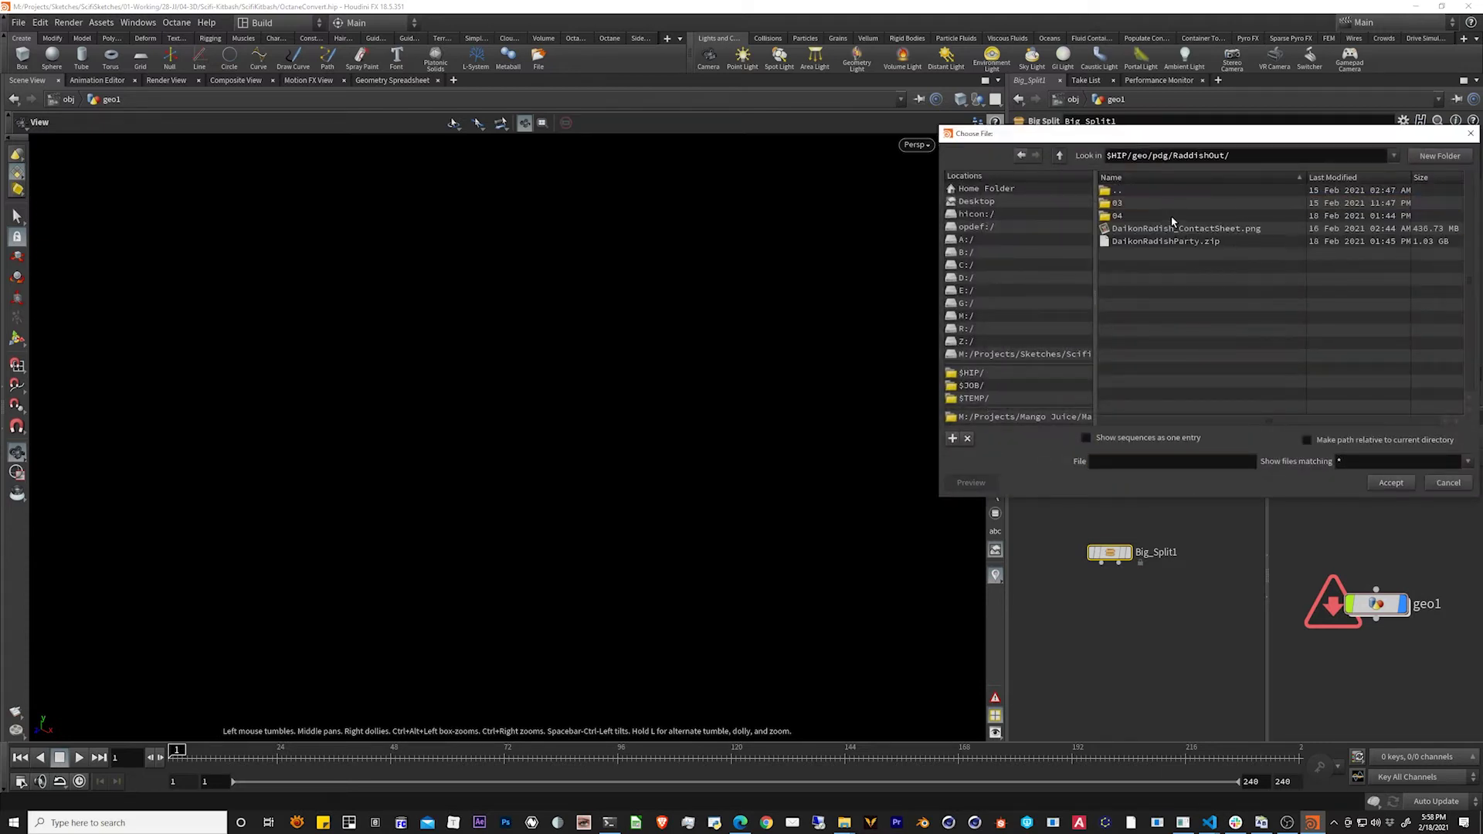
double_click(1173, 220)
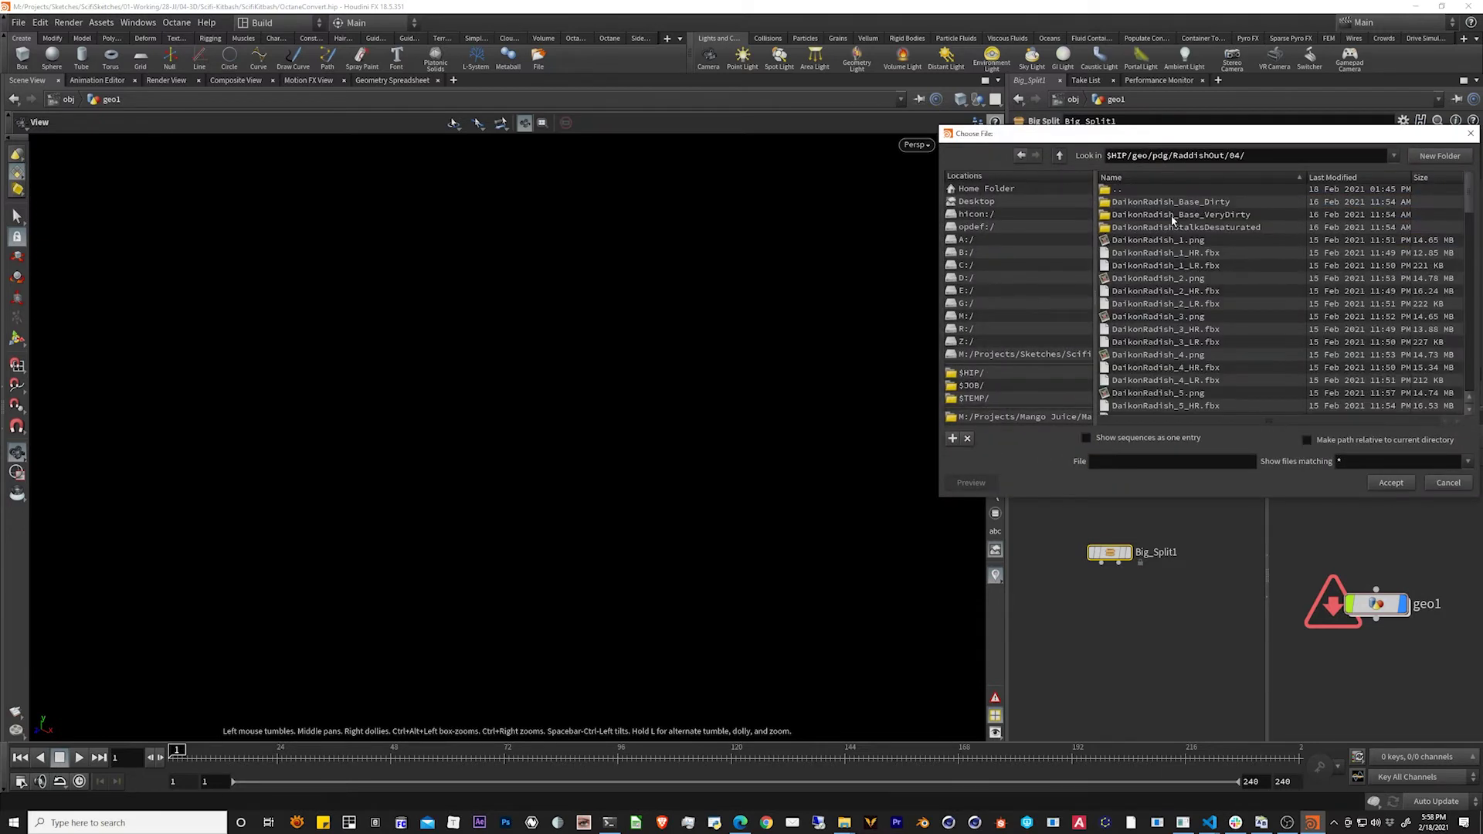
double_click(1206, 266)
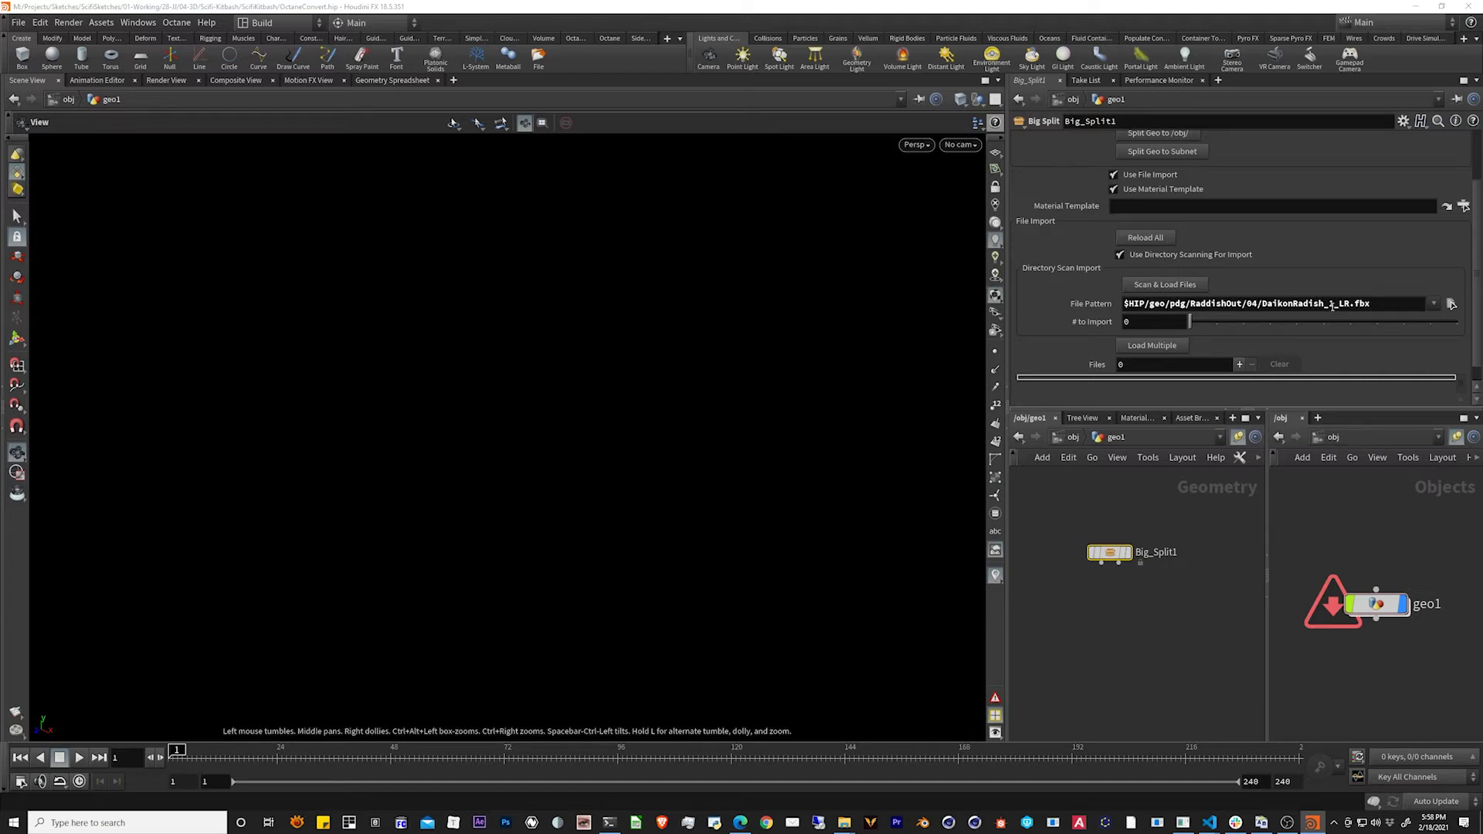
Replace the number in the file pattern with a wildcard so it reads DaikonRadish_*_LR.fbx.
left_click(1332, 307)
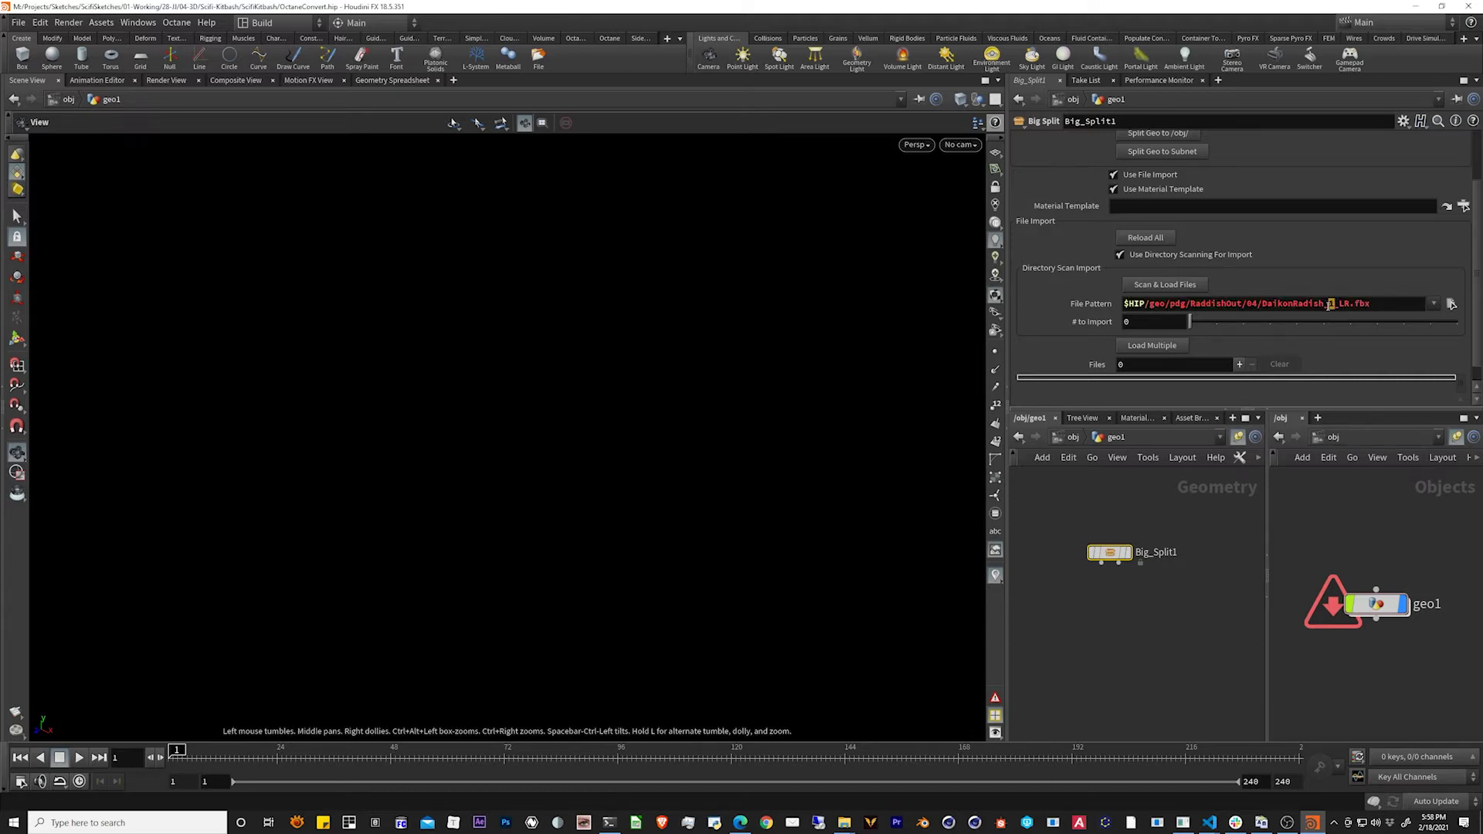
double_click(1329, 303)
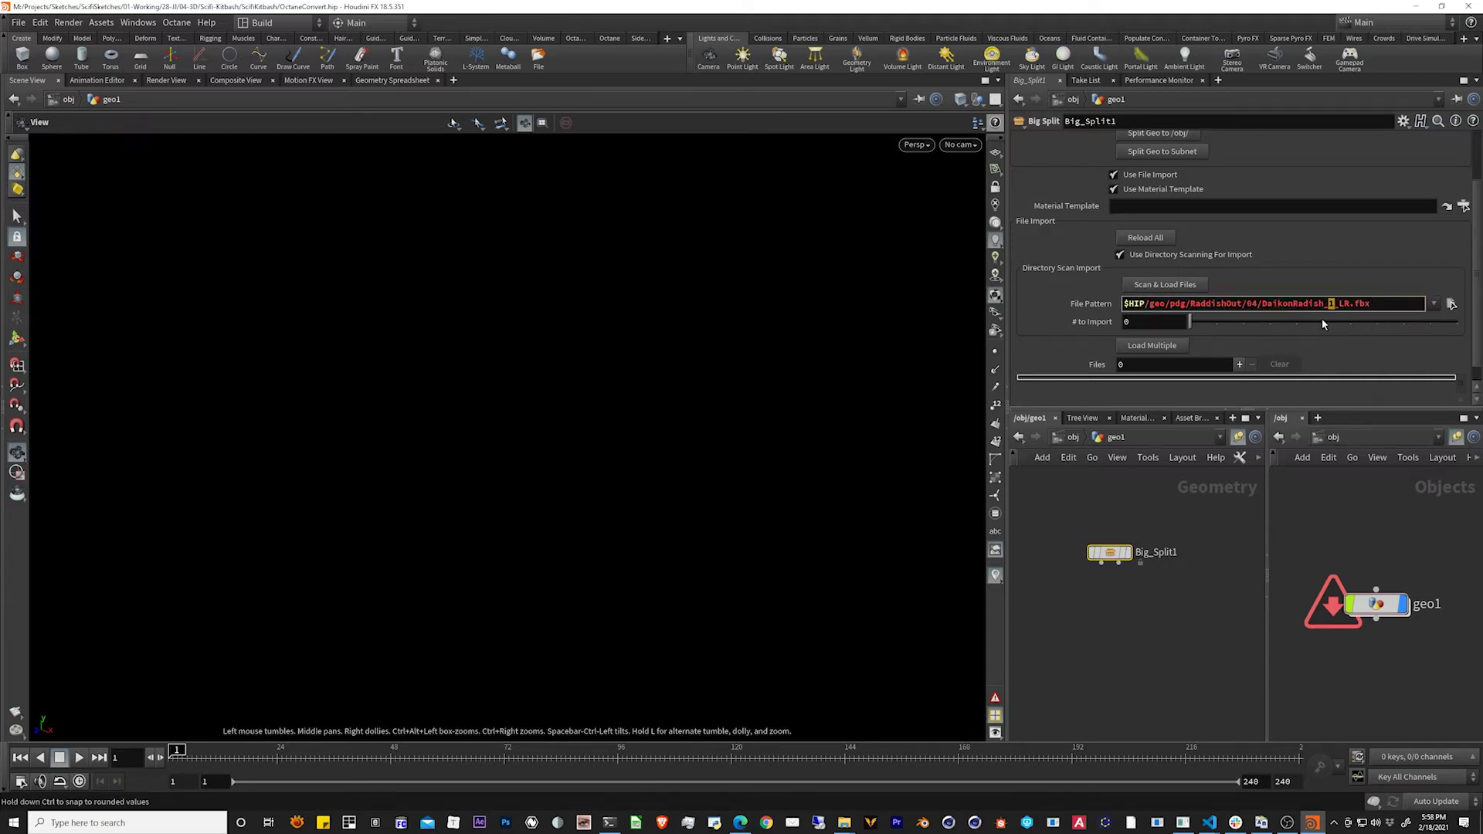
type("*")
key("Return")
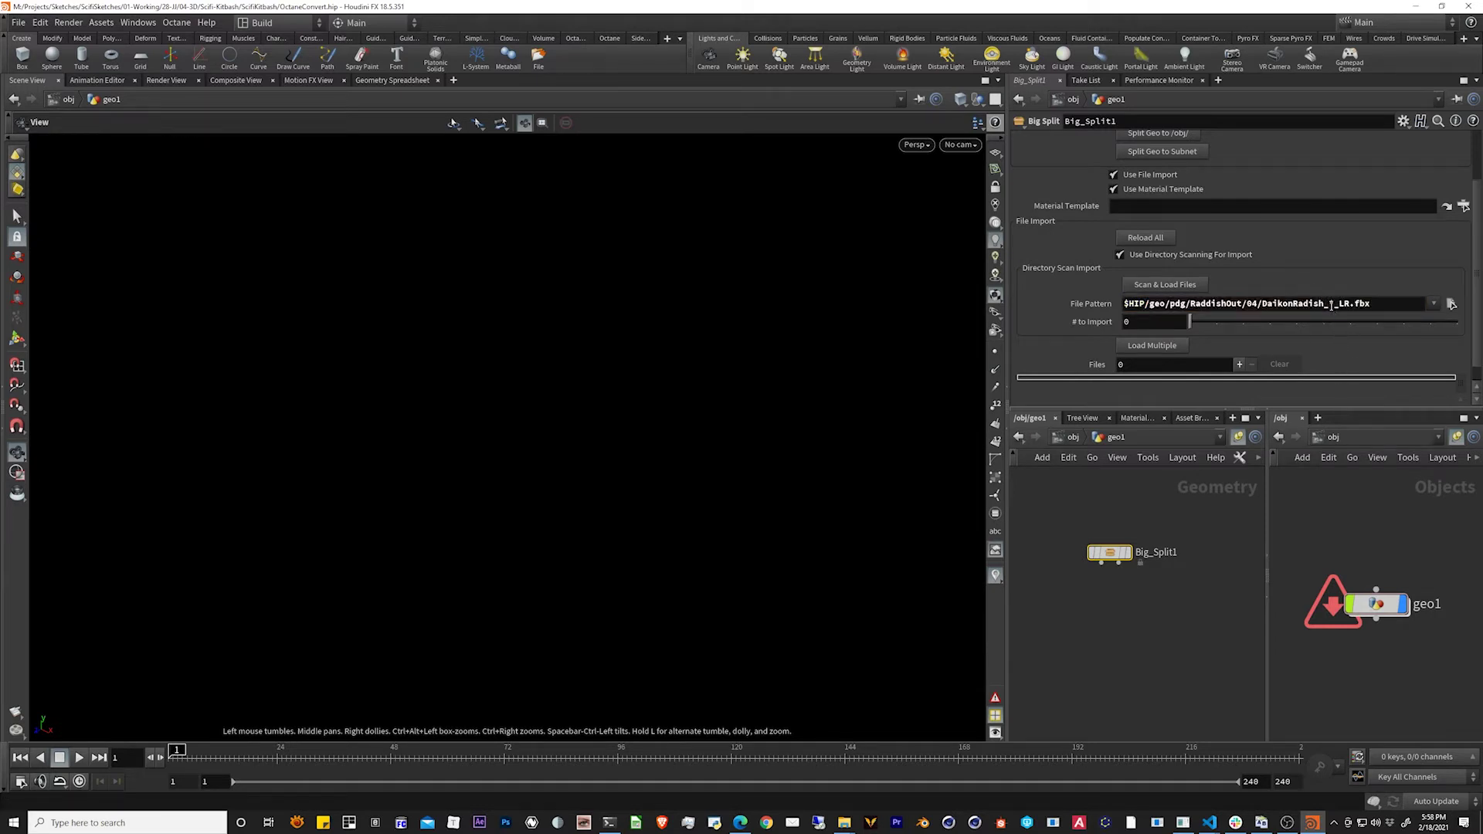
Remove the _LR suffix from the file pattern so it ends in DaikonRadish_*.fbx.
left_click(1330, 305)
left_click_drag(1330, 303, 1100, 287)
left_click_drag(1334, 304, 1391, 303)
left_click(1347, 403)
left_click_drag(1334, 303, 1387, 301)
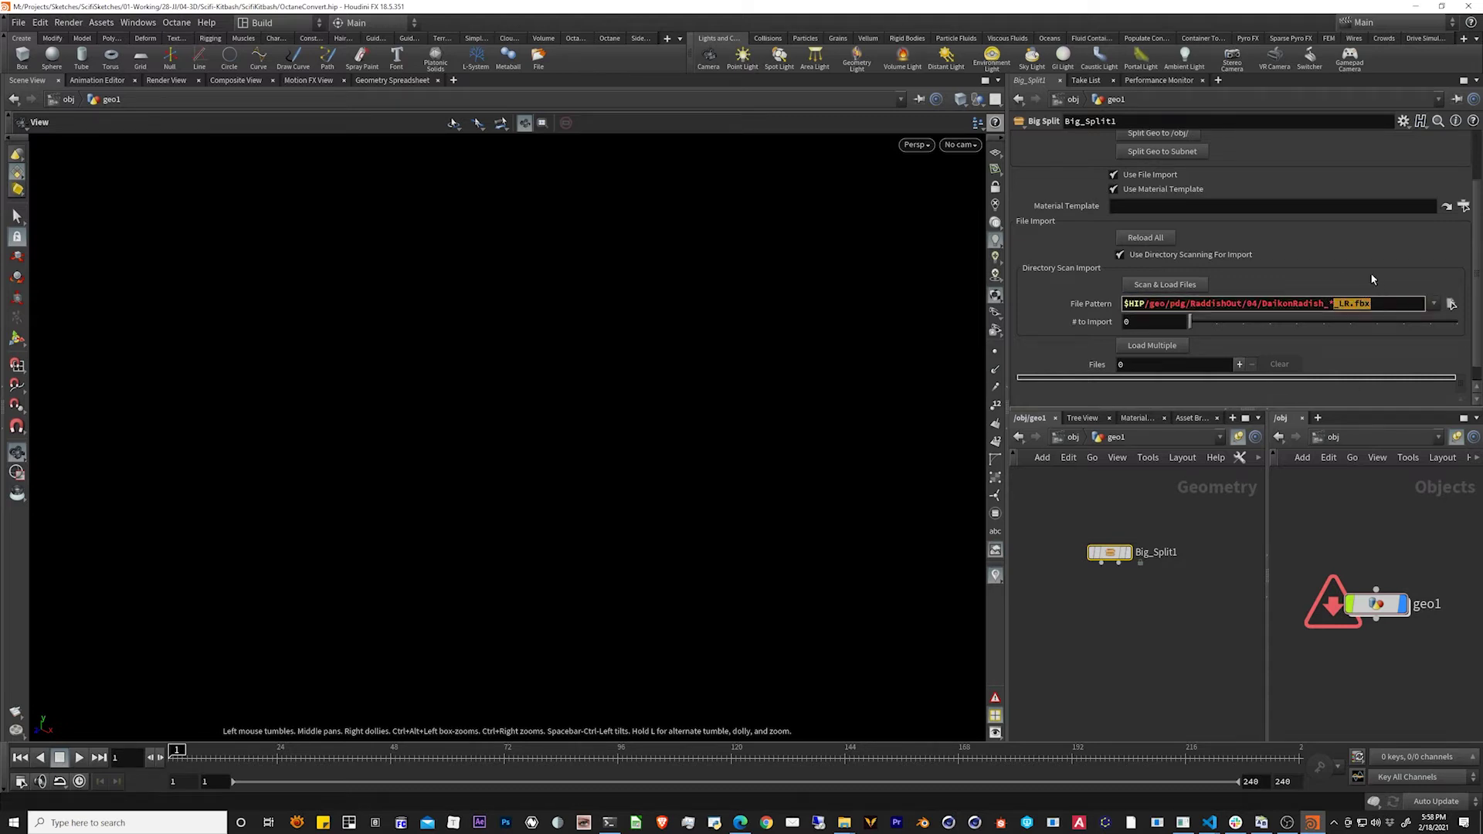
key("BackSpace")
type(".fbx")
key("Return")
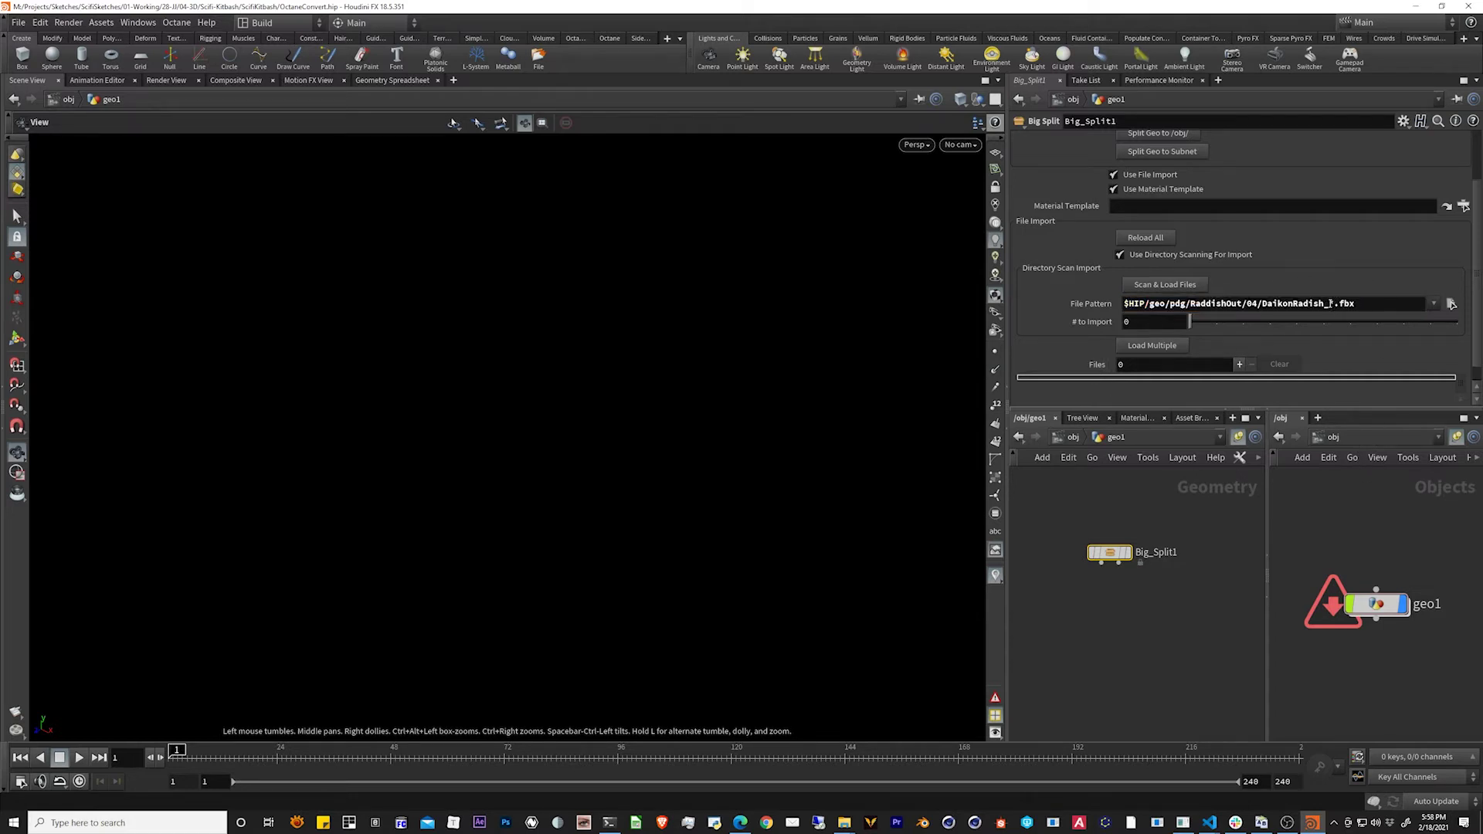
Shorten the file pattern to $HIP/geo/*.fbx.
left_click_drag(1332, 303, 1166, 298)
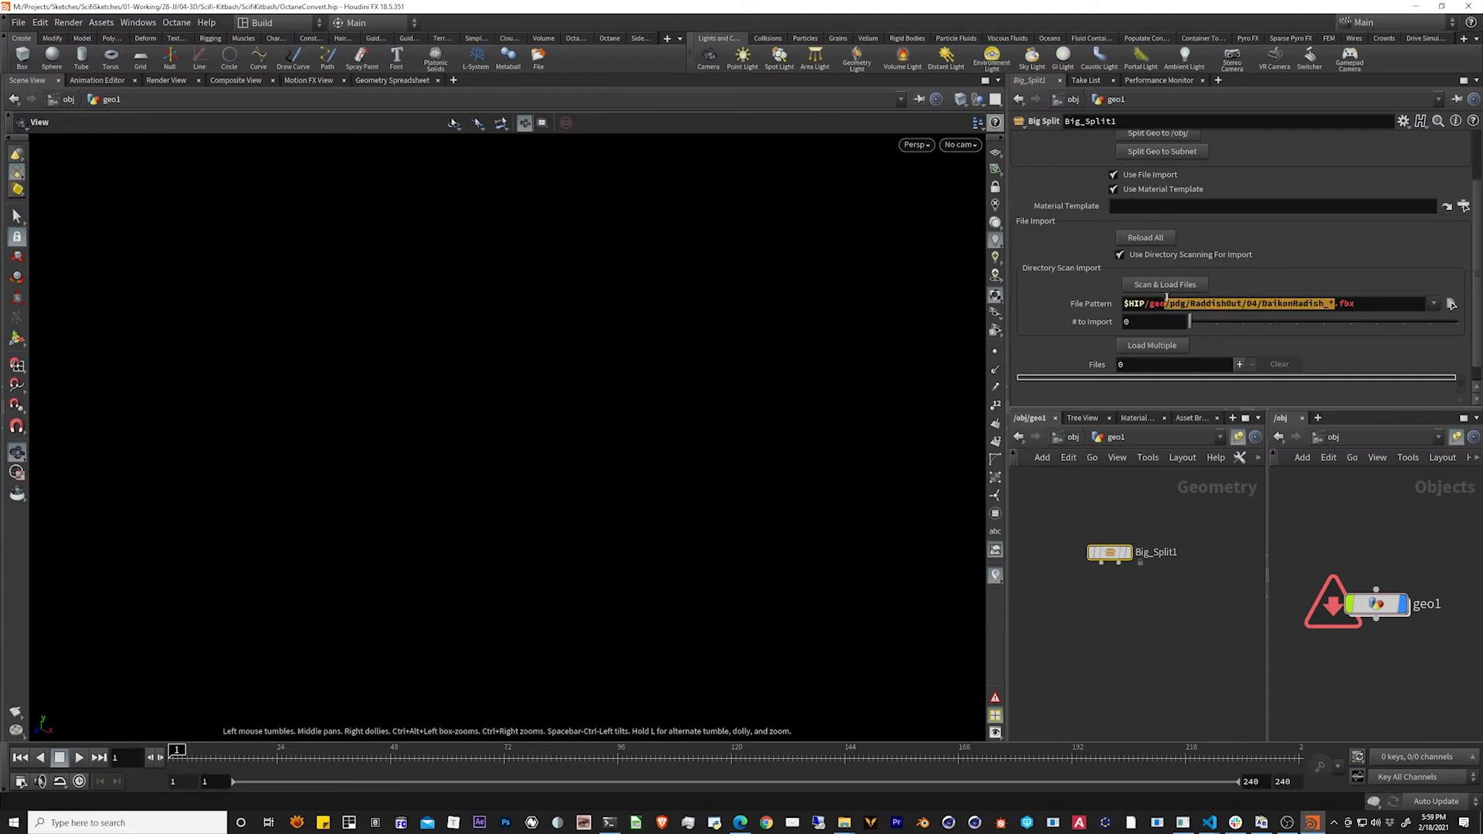
key("BackSpace")
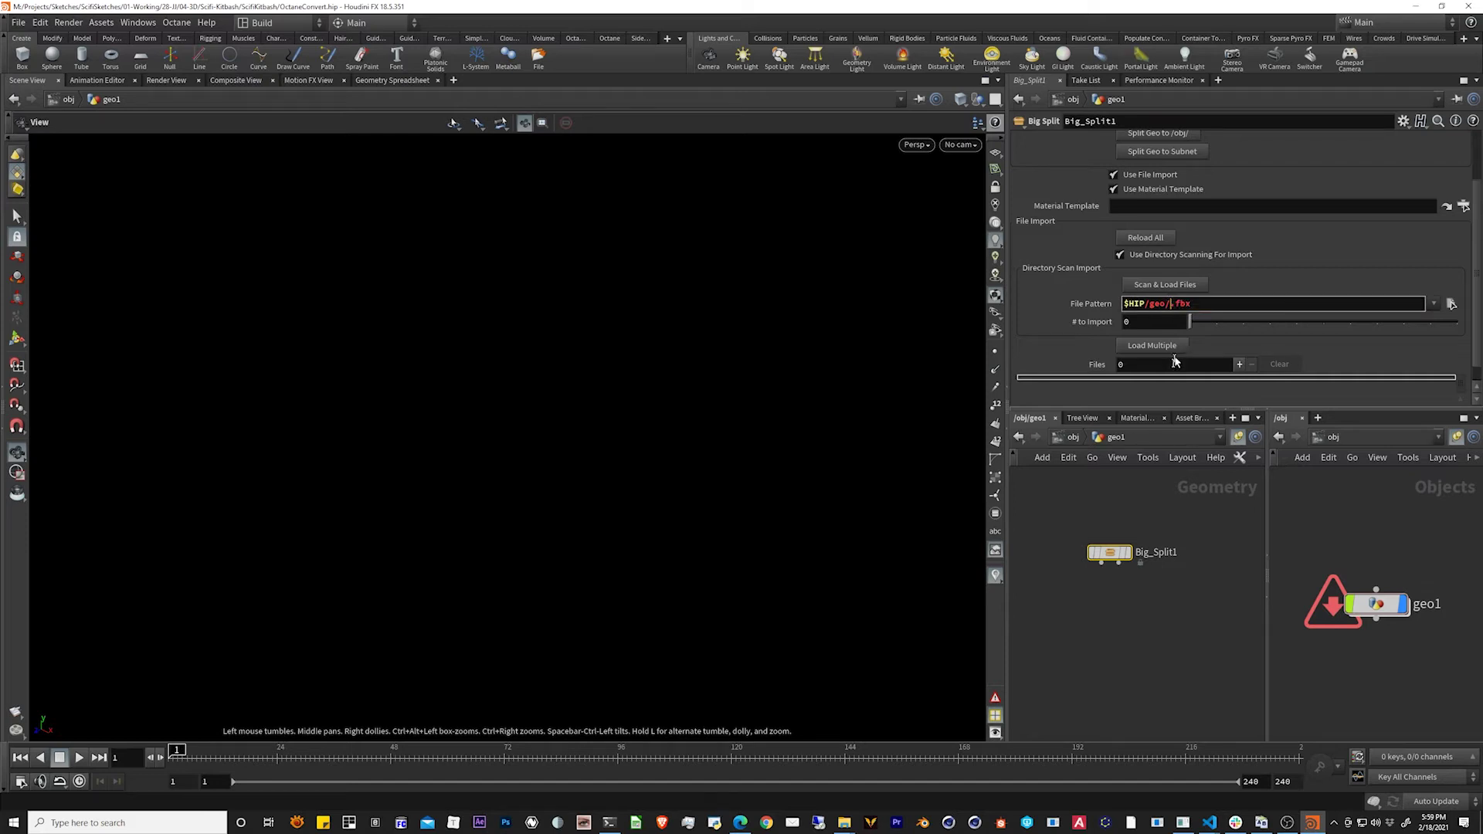
type("*")
key("Return")
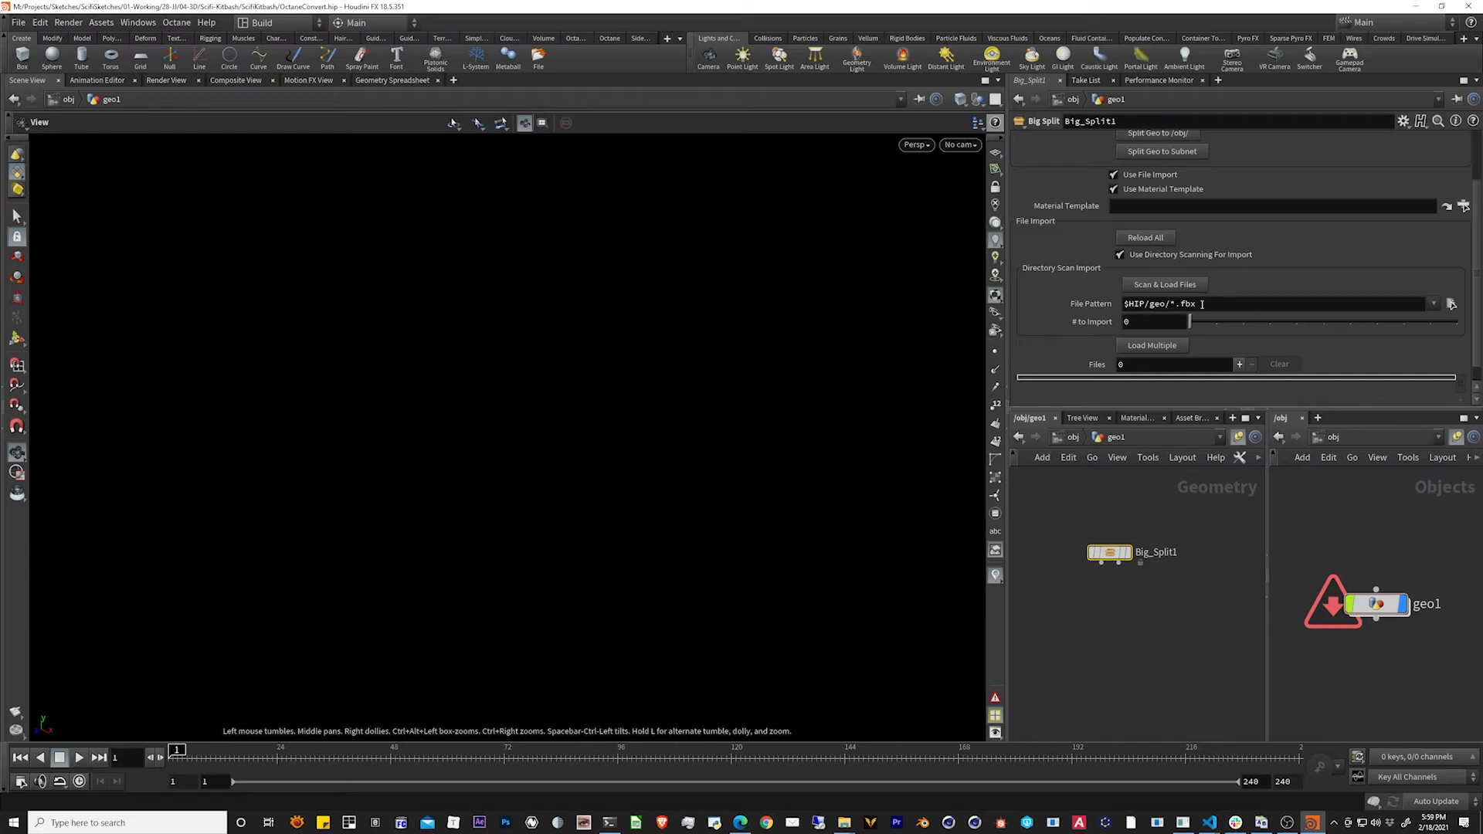
left_click_drag(1202, 304, 1183, 303)
type("bg")
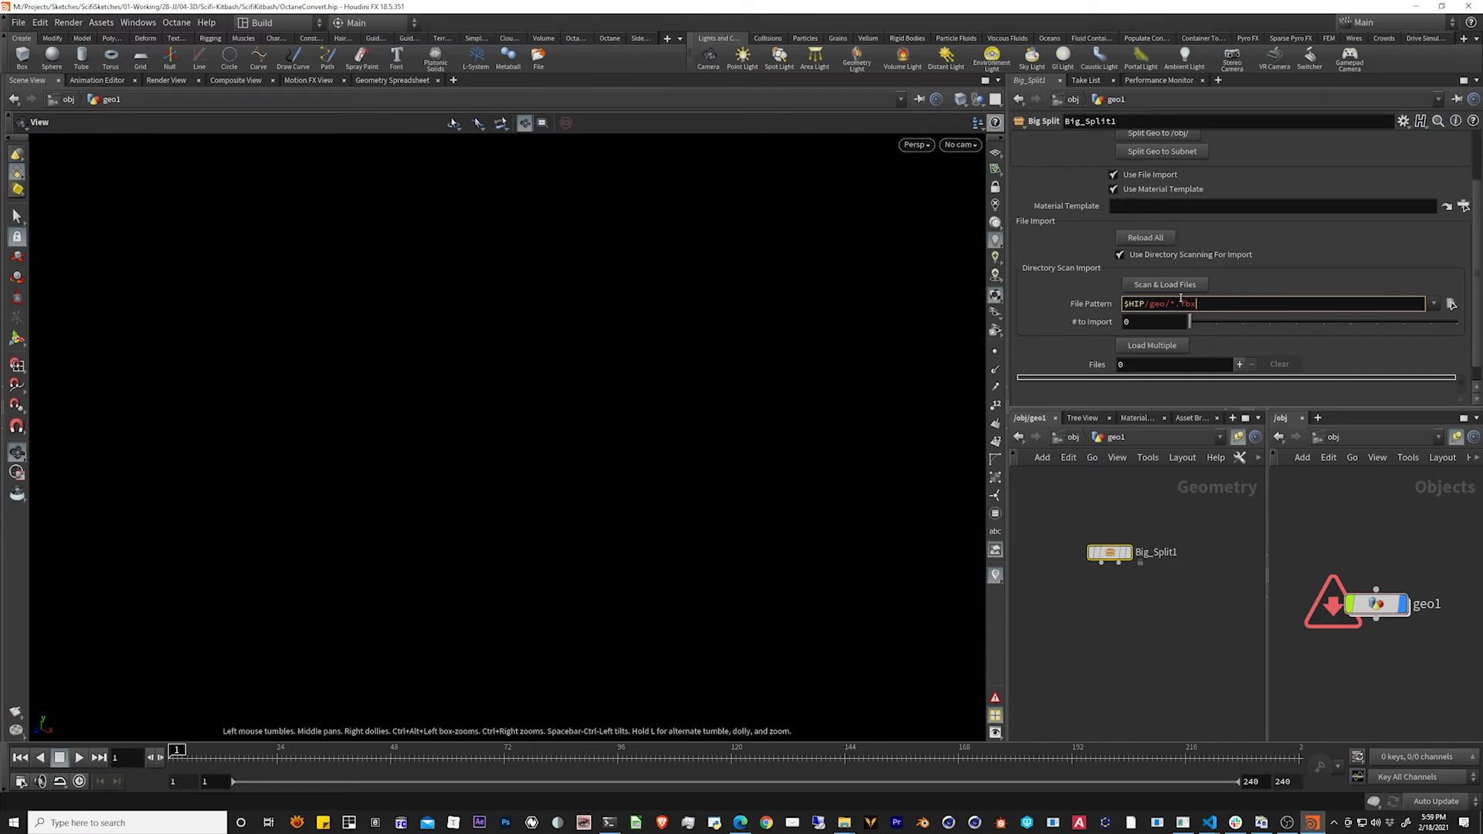
Restore the file pattern $HIP/geo/pdg/RaddishOut/04/DaikonRadish_*_LR.fbx from the recent entries and set the number to import to 28.
left_click(1431, 306)
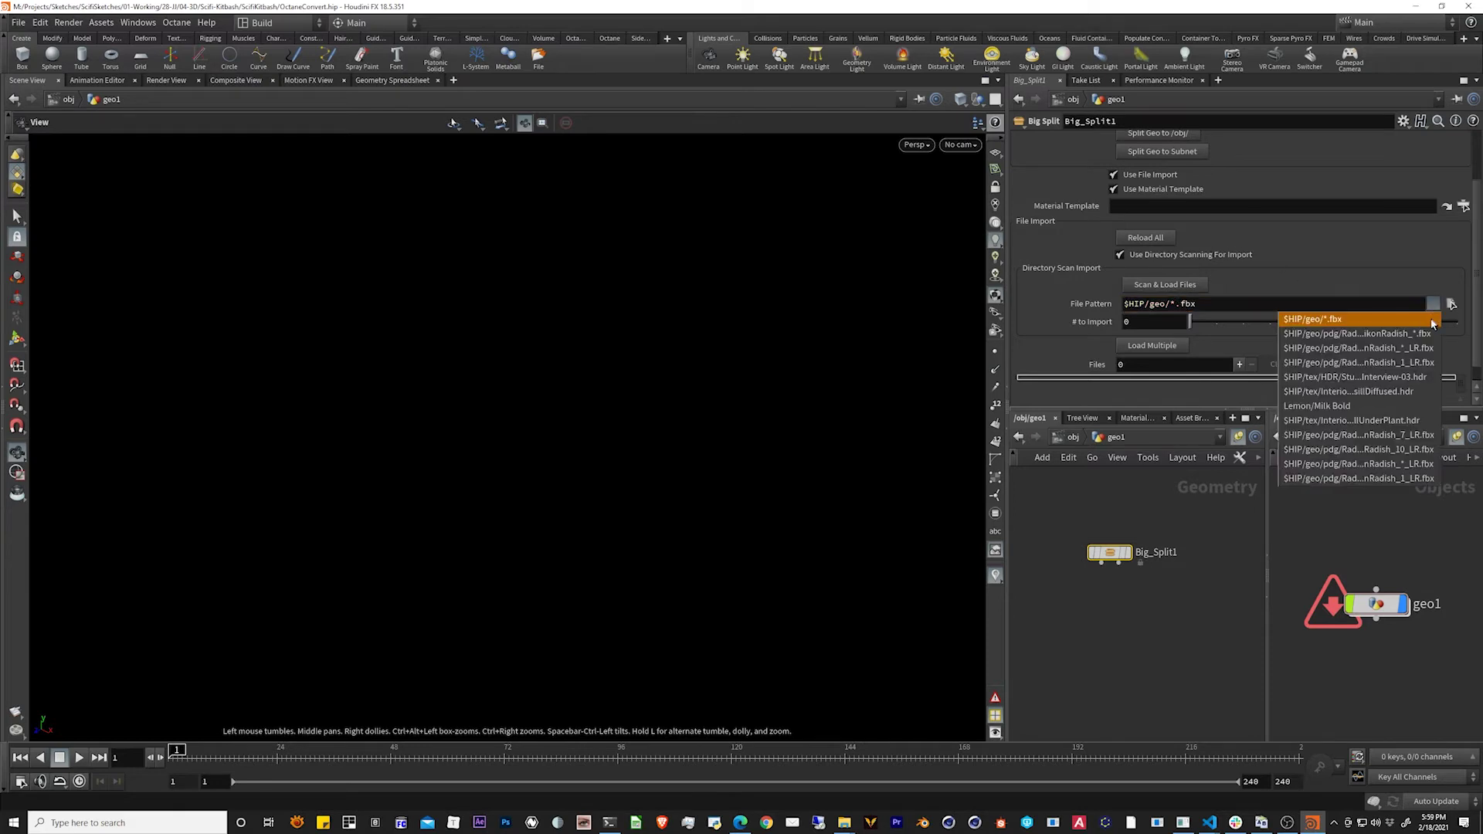
left_click(1421, 349)
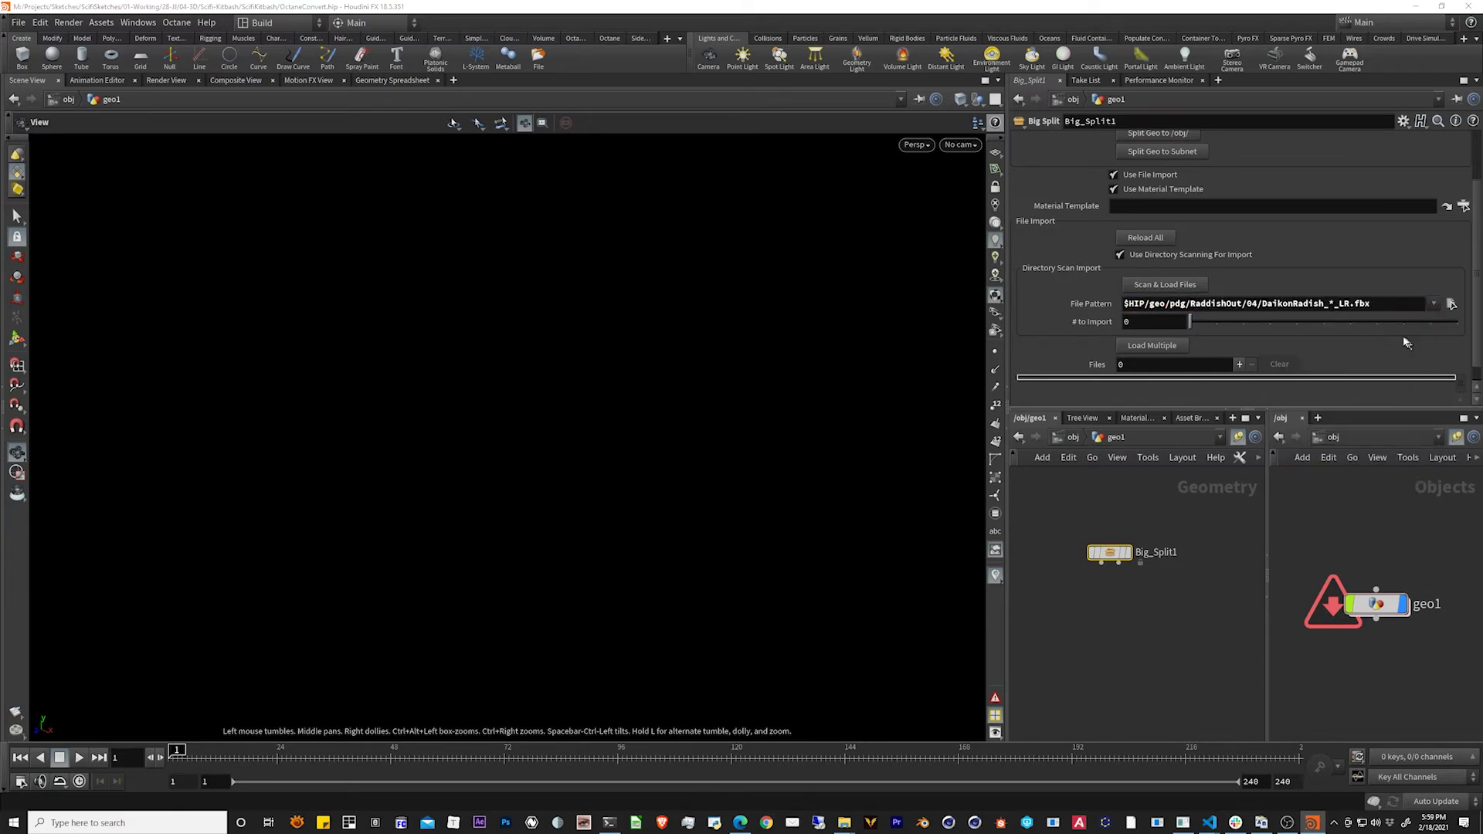
left_click(1155, 322)
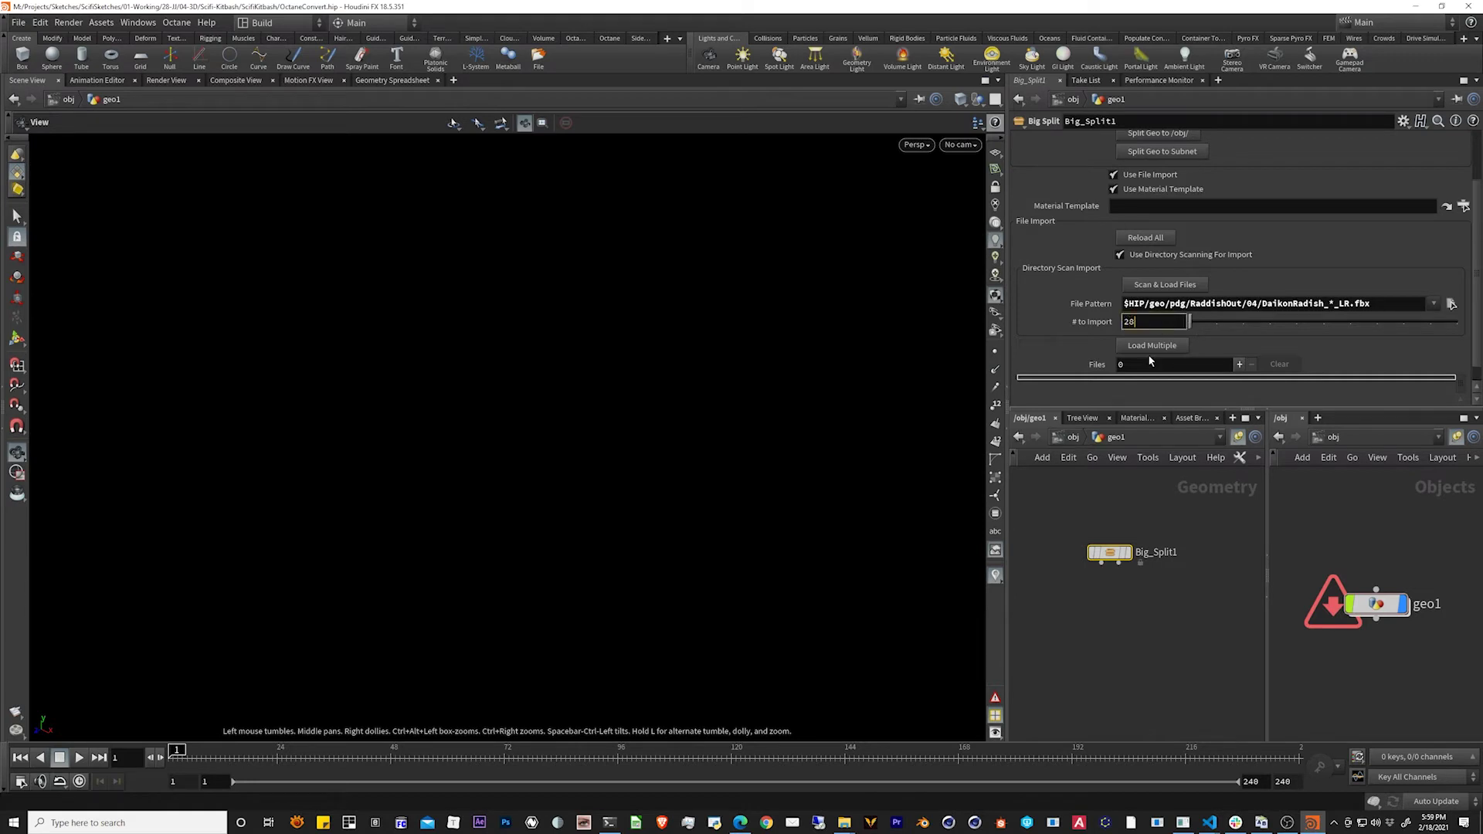
type("28")
key("Return")
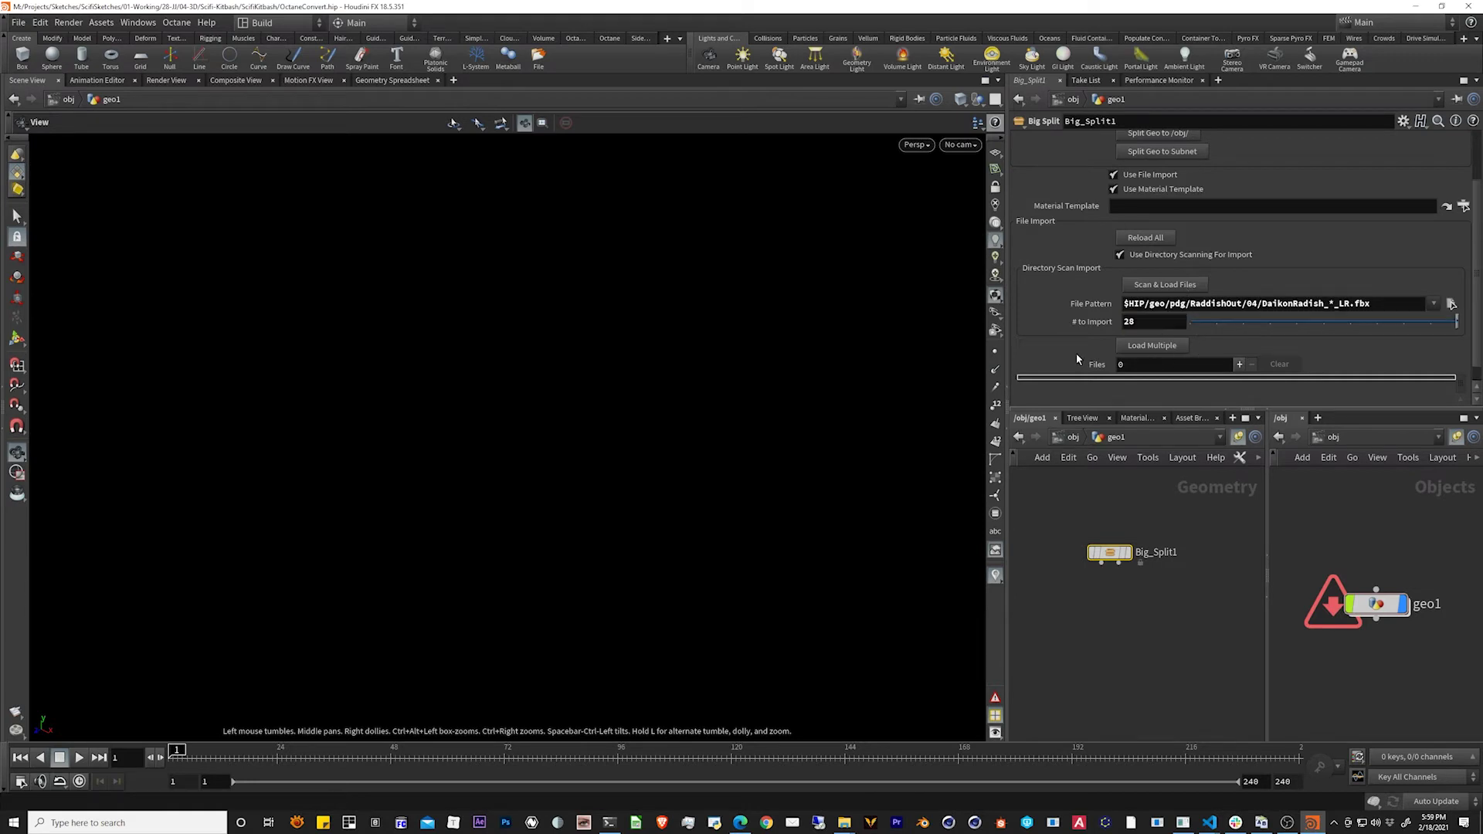
Scan and load the matching FBX files and display the Big Split node's geometry in the viewport.
left_click(1156, 286)
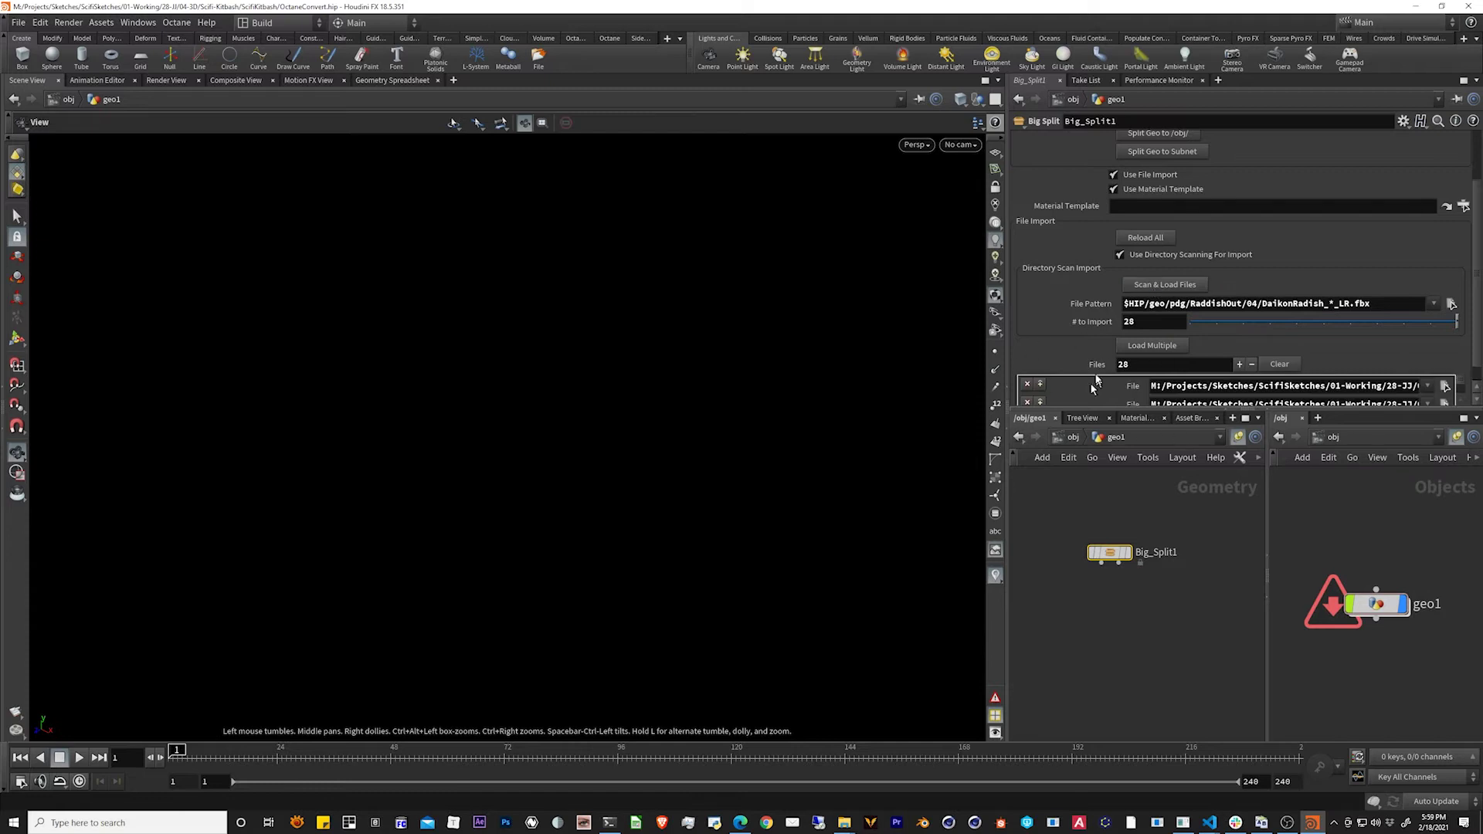
scroll(1078, 353, "down", 1)
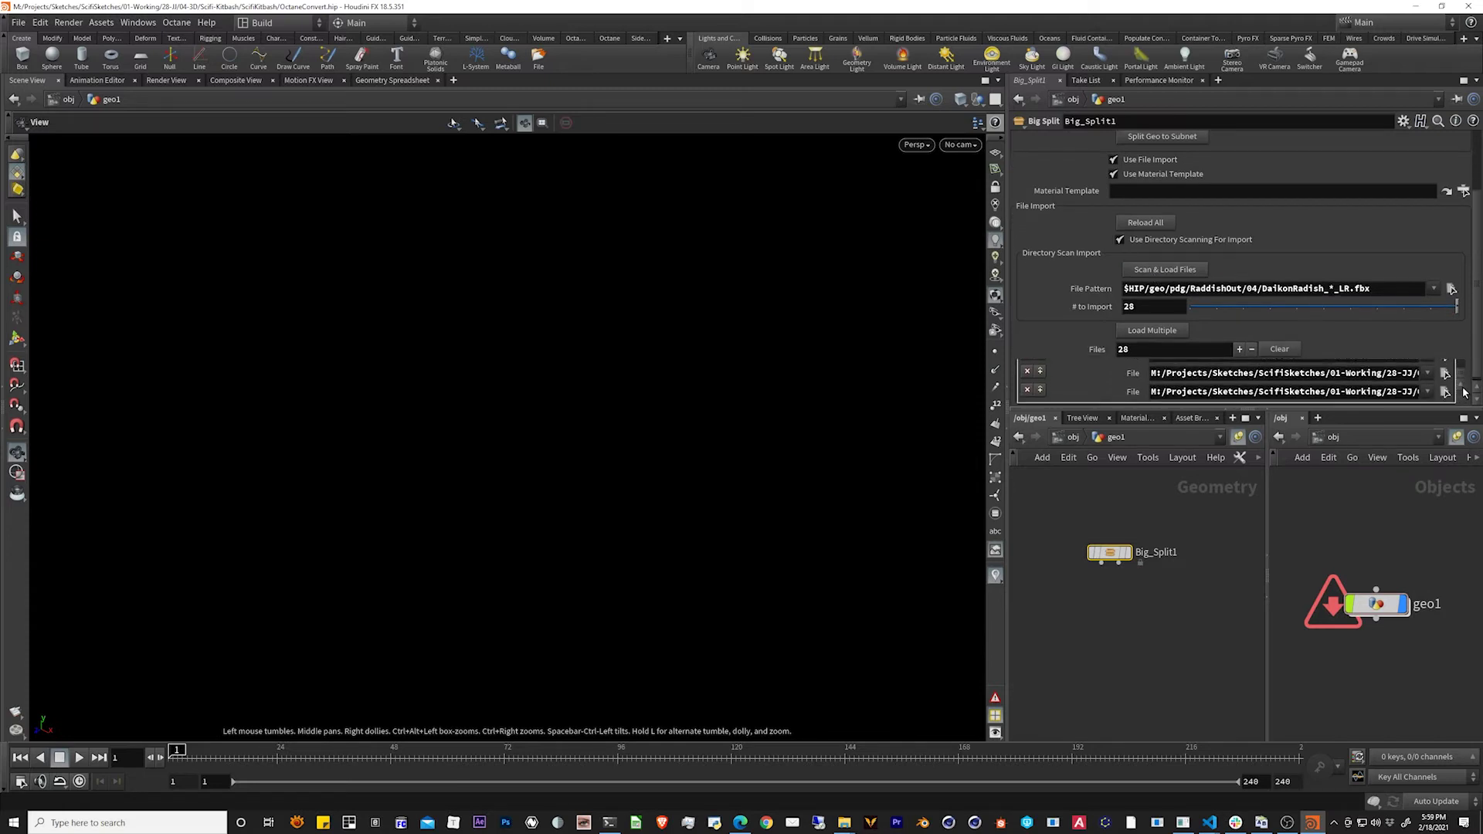
left_click(1129, 553)
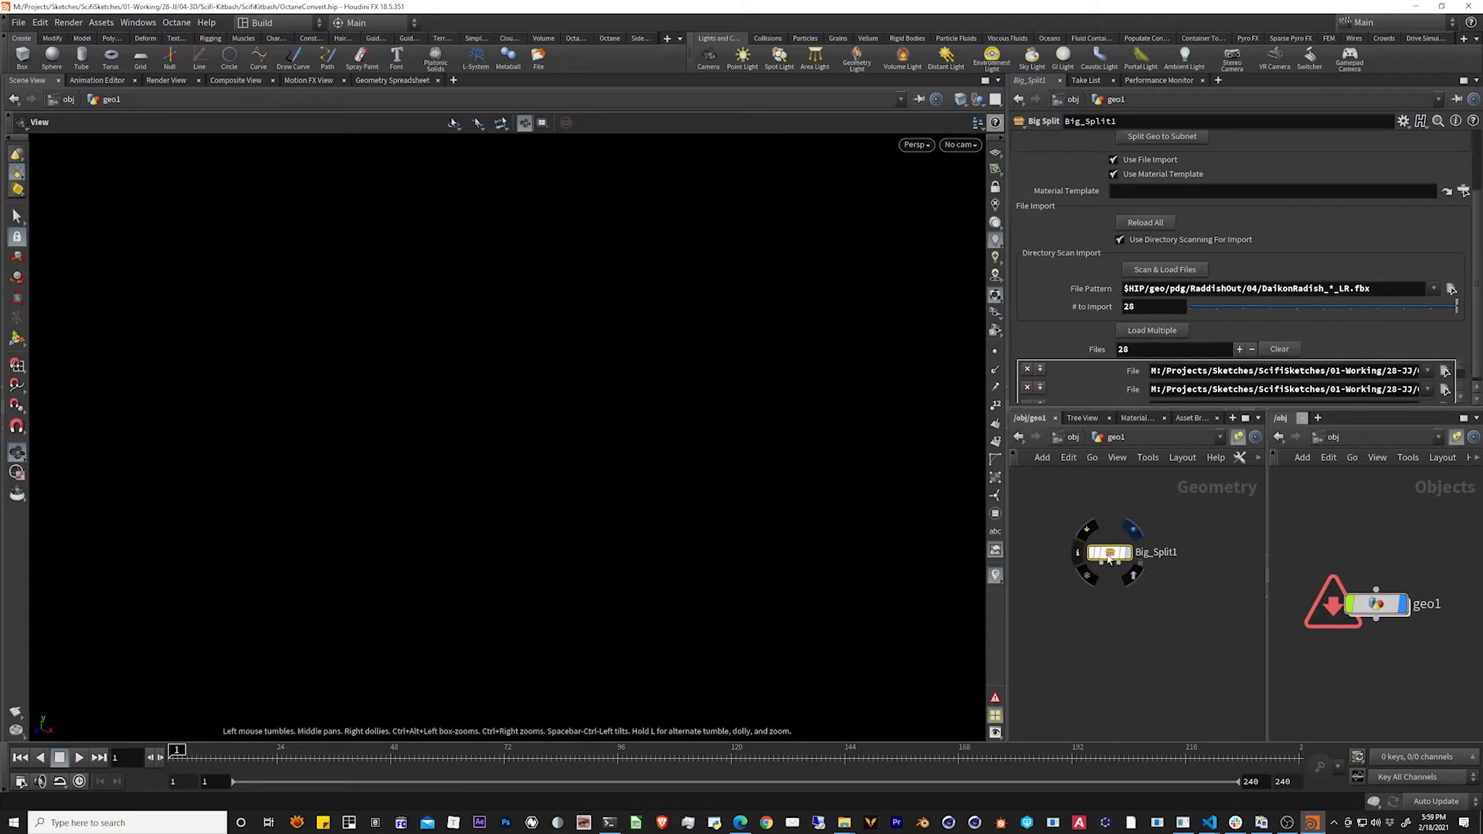
left_click_drag(1111, 558, 1116, 569)
left_click_drag(701, 331, 627, 292)
right_click_drag(629, 294, 545, 540)
left_click_drag(545, 539, 528, 457)
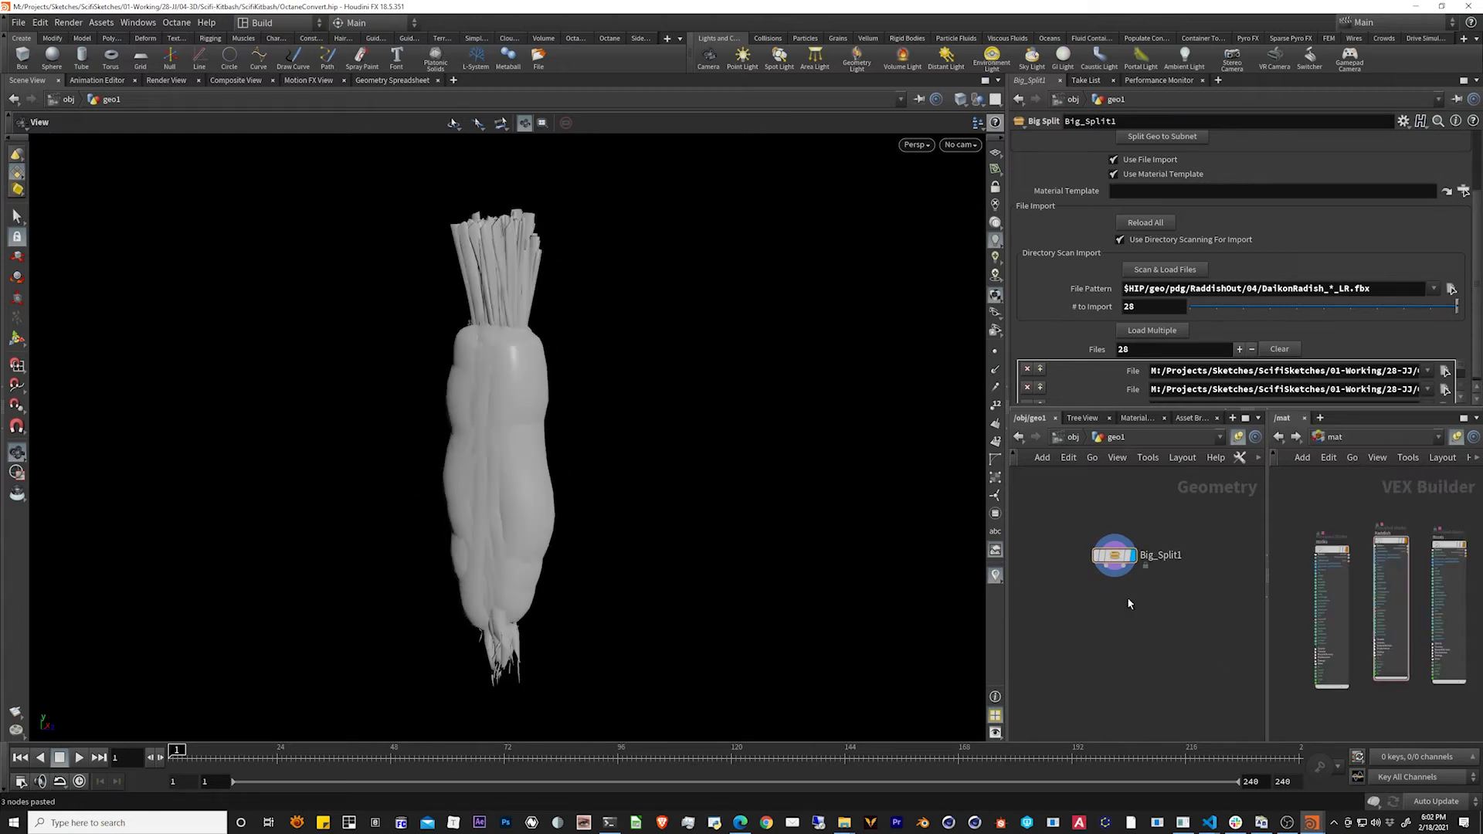
Add a Material node below Big_Split1 in the geometry network.
key("Tab")
type("ma")
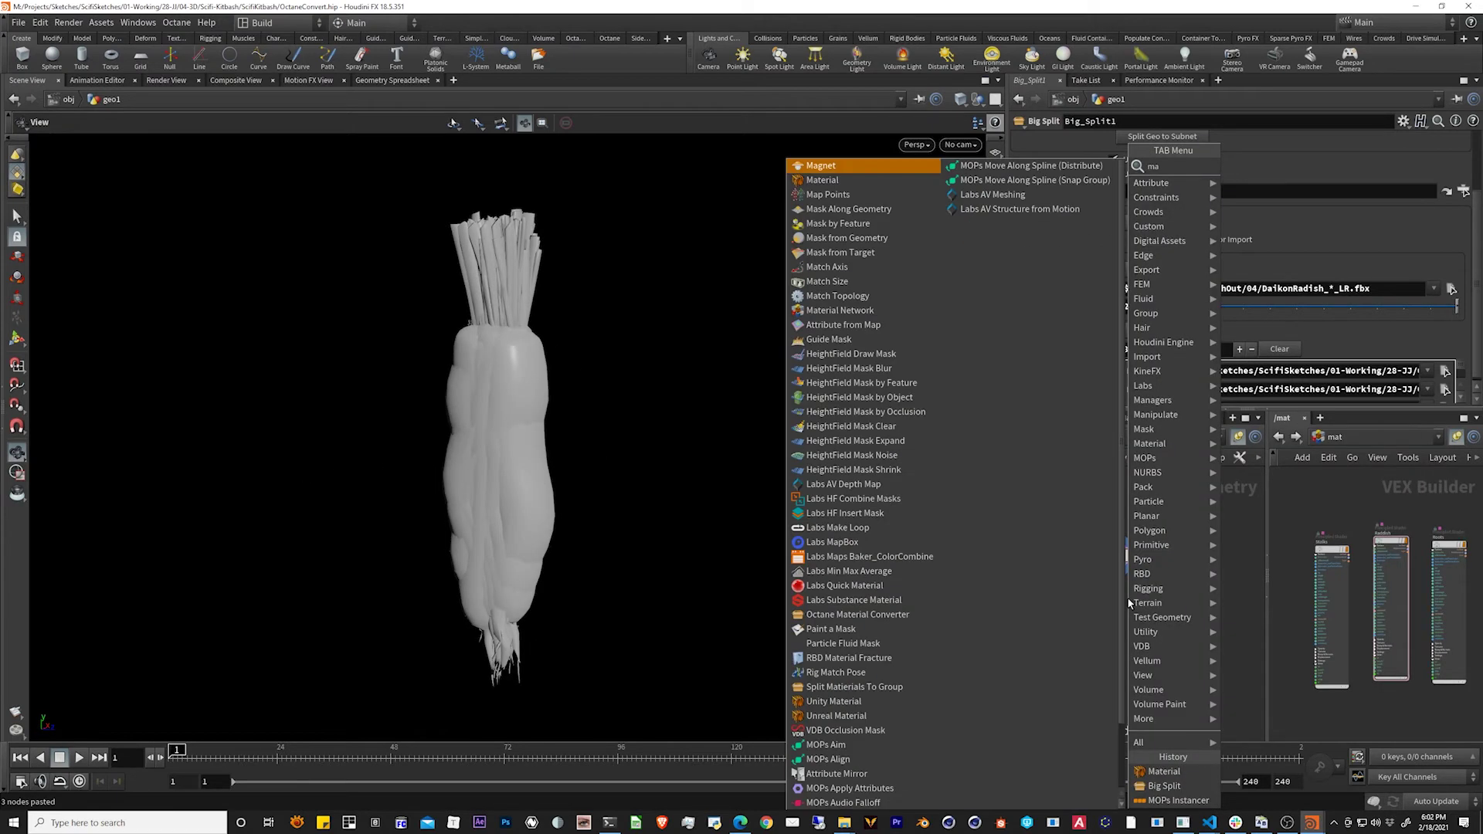
type("ter")
key("Return")
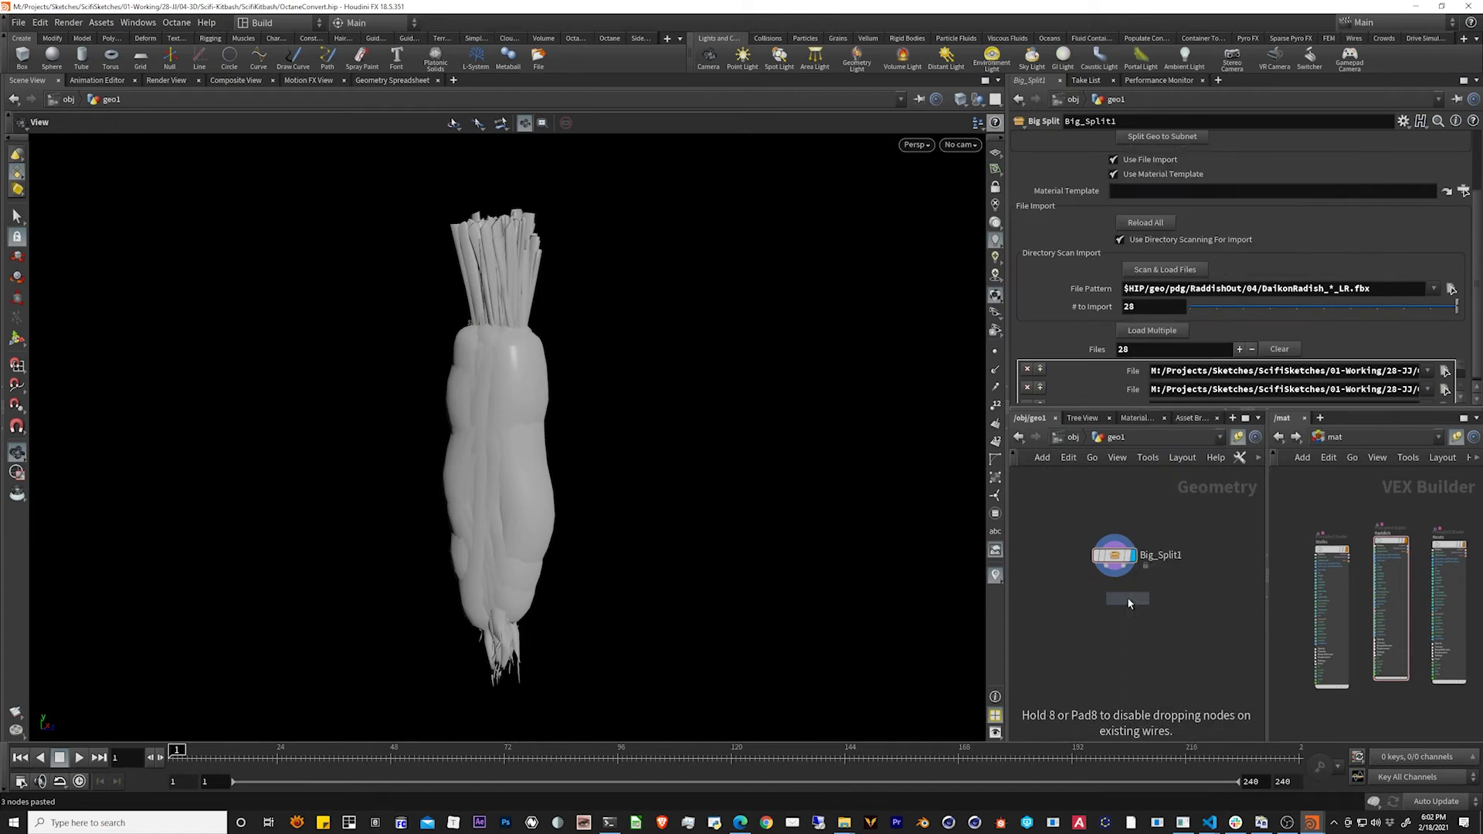
left_click(1128, 597)
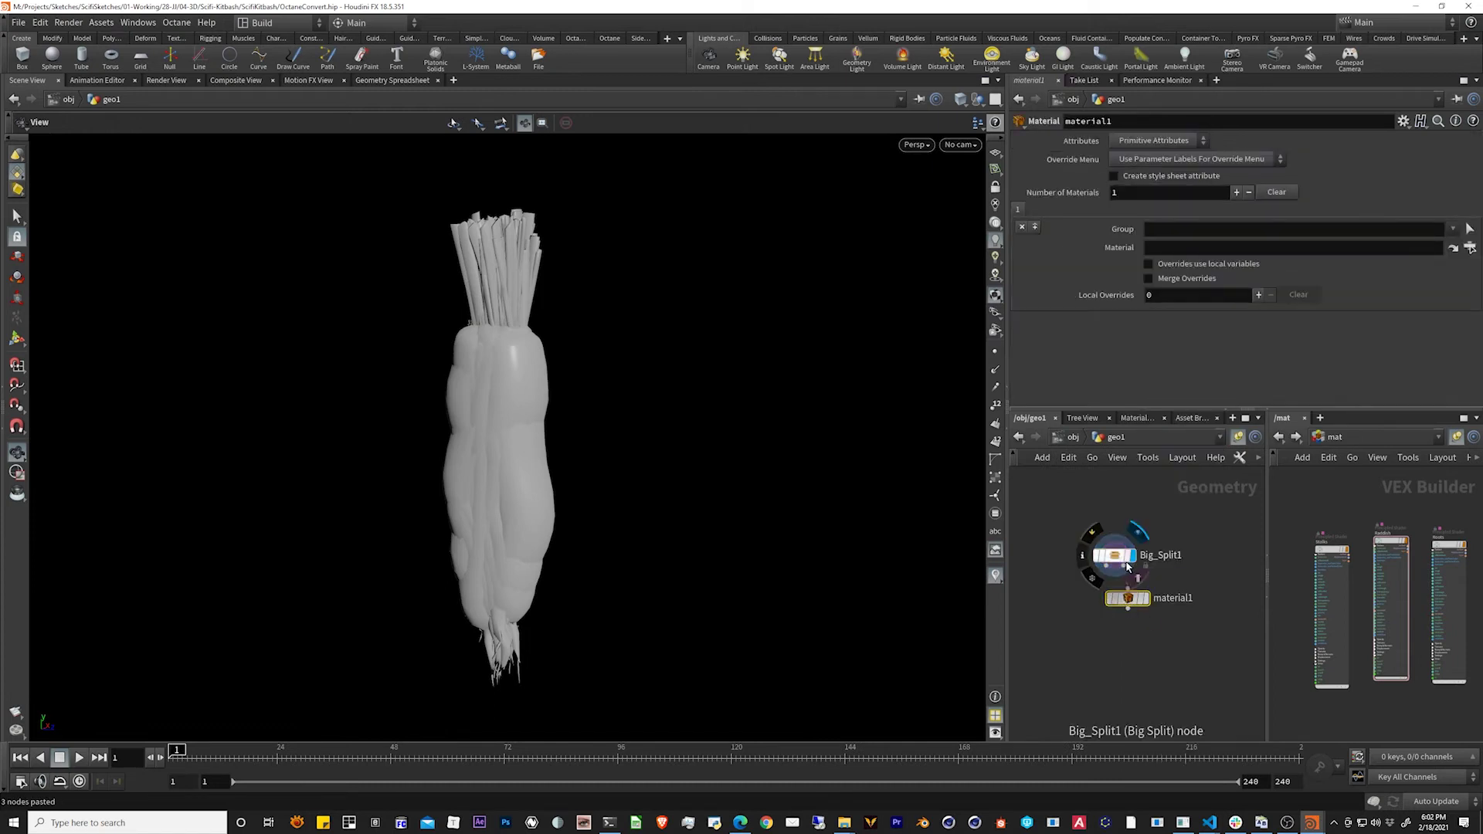
Connect the Material node to Big_Split1's second output and display it in the viewport.
left_click_drag(1136, 593, 1128, 609)
left_click(1146, 609)
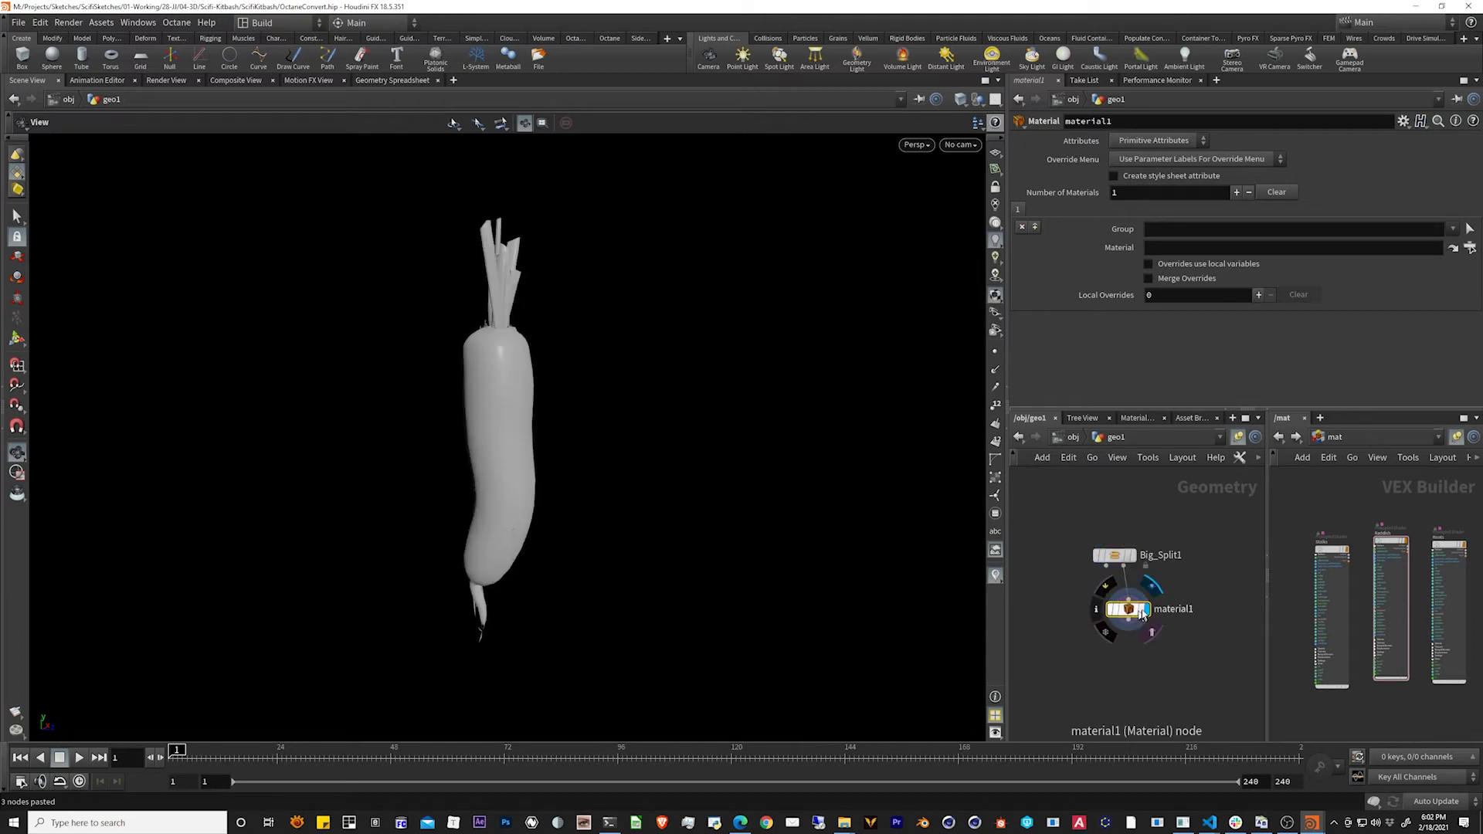
left_click_drag(558, 349, 760, 283)
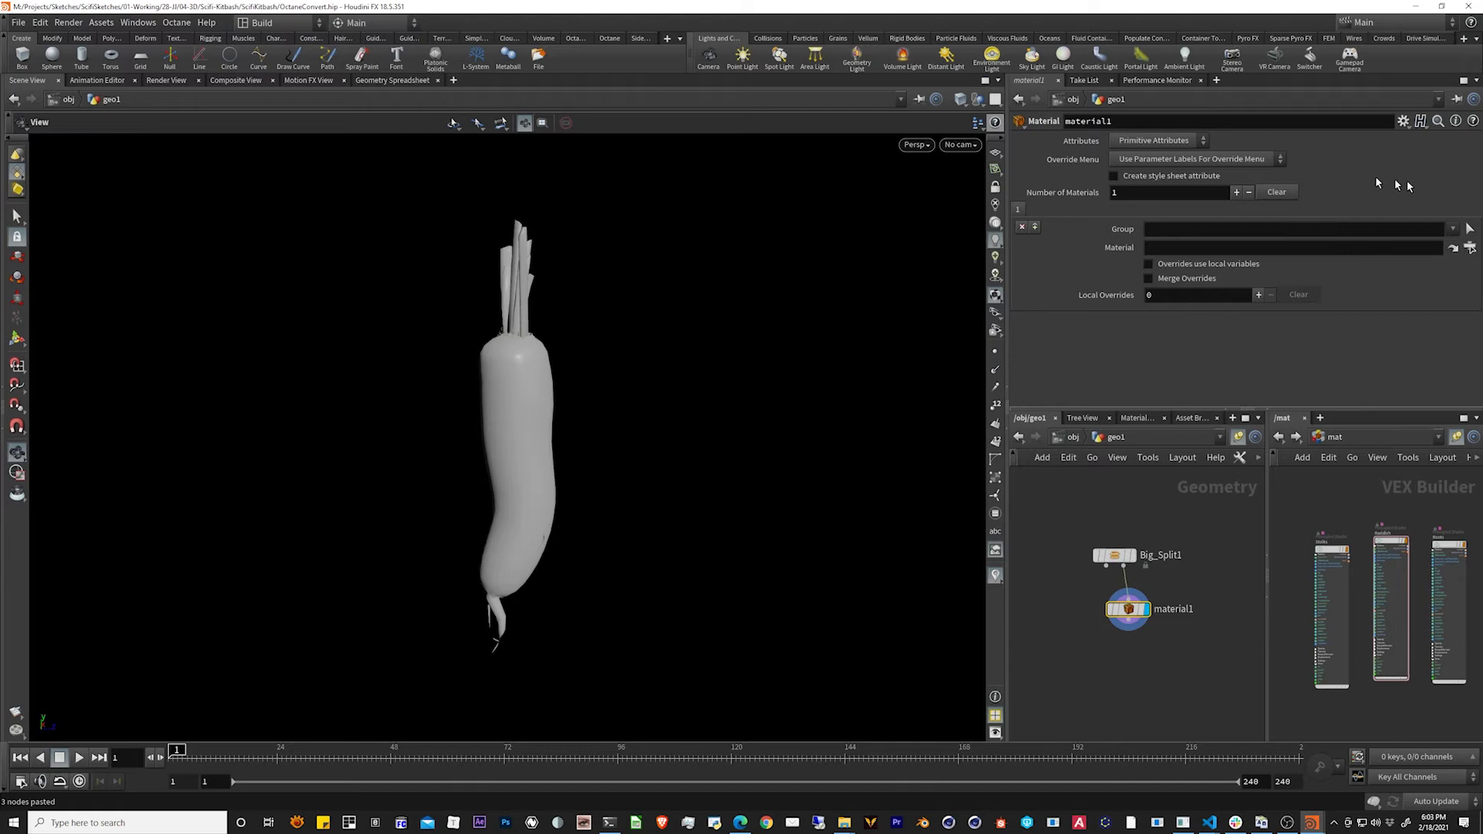
Set the first material entry's group to Raddish and assign it the Raddish material.
left_click(1452, 228)
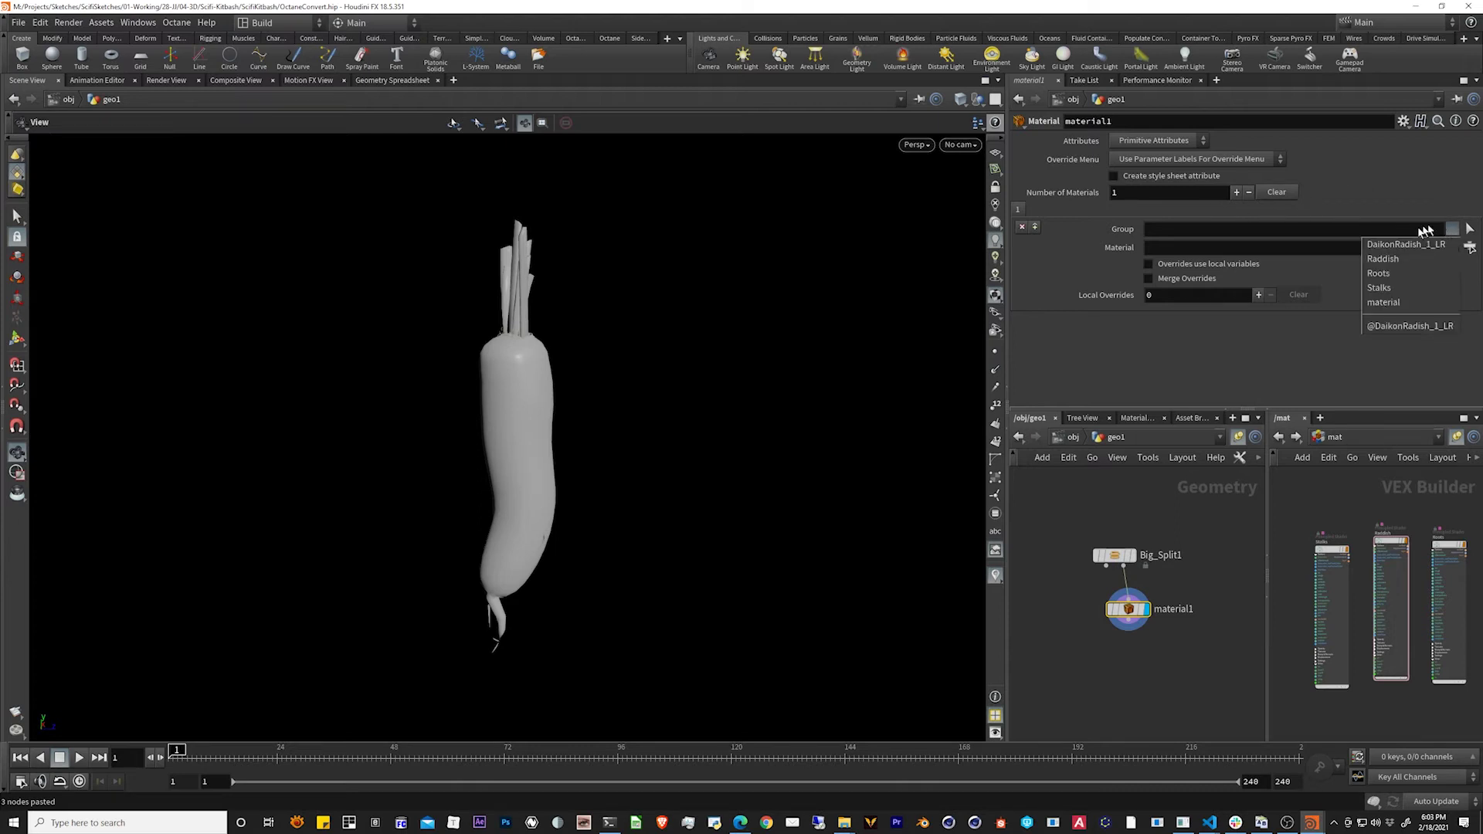
left_click(1421, 254)
left_click(1466, 248)
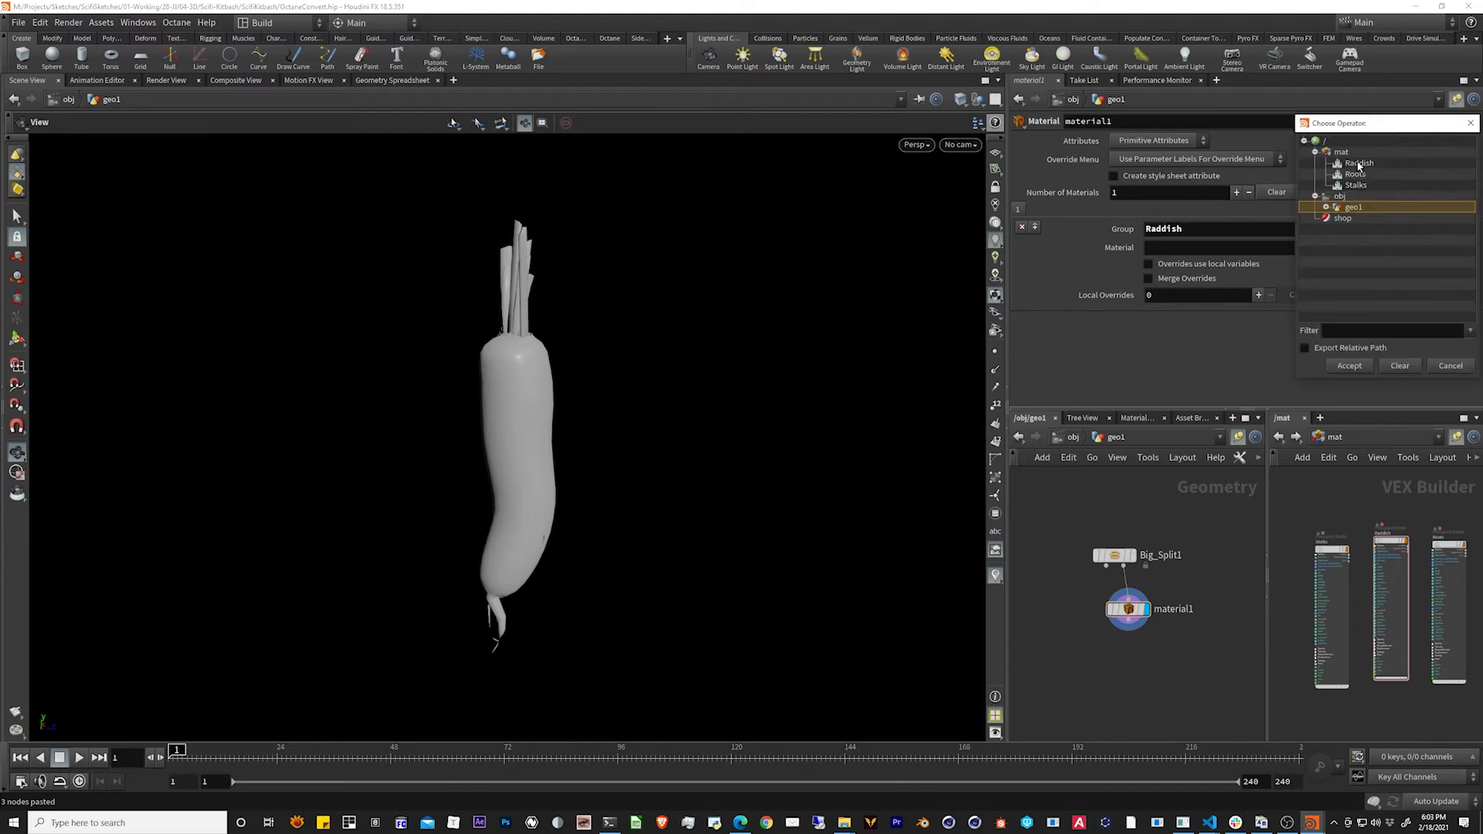
key("Escape")
Add more material entries and, in the second one, assign the Roots material to the Roots group.
left_click(1235, 194)
left_click(1235, 193)
left_click(1033, 210)
left_click(1452, 230)
left_click(1405, 272)
left_click(1468, 247)
double_click(1355, 172)
Raise the number of materials to 4 and assign /mat/Roots to the material group in the fourth entry.
left_click(1236, 191)
left_click(1453, 229)
left_click(1413, 255)
left_click(1469, 247)
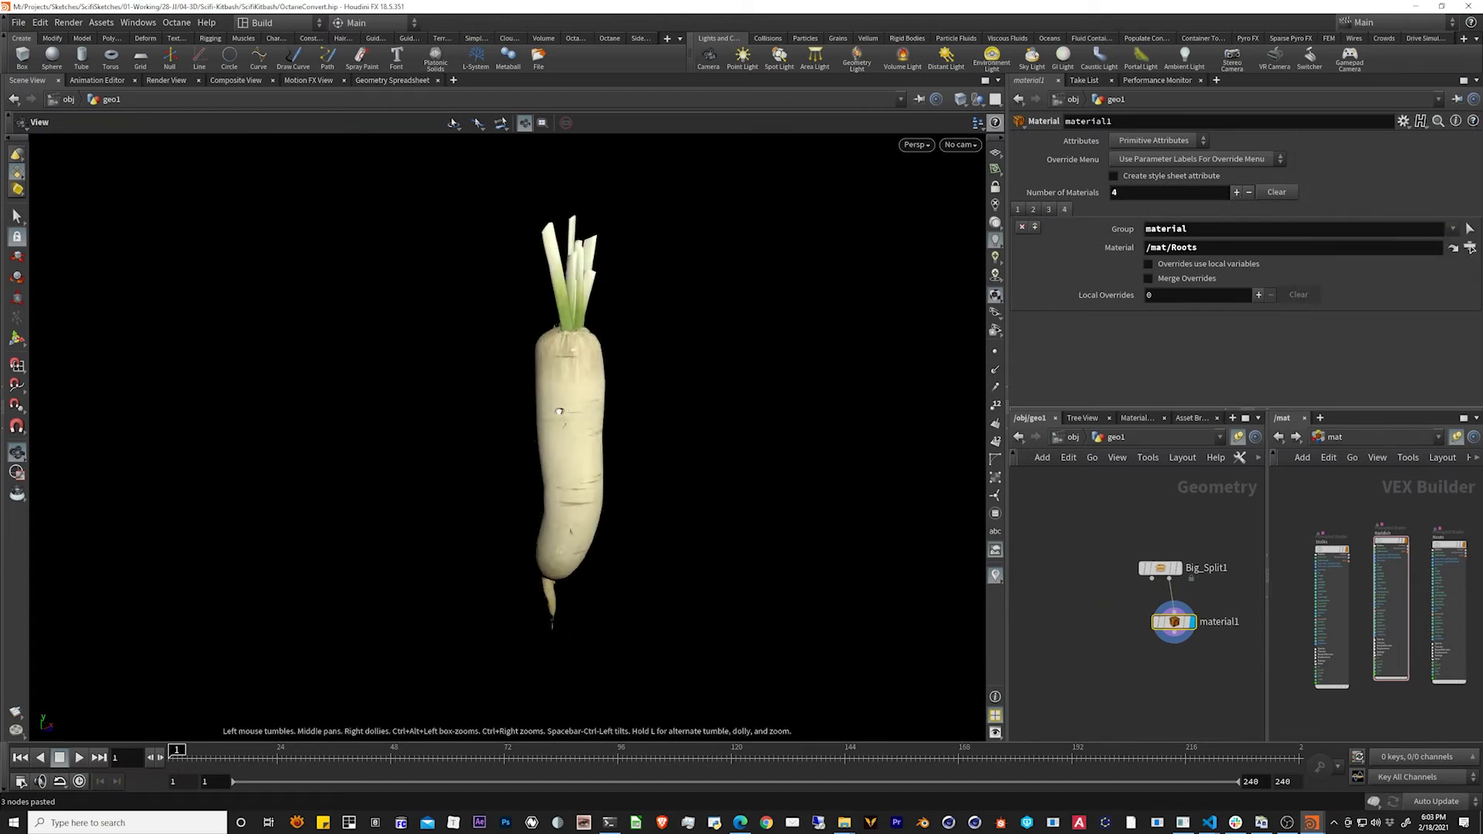
Set the material template of Big_Split1 to the material1 node, using the relative path ../material1.
left_click_drag(559, 411, 771, 403)
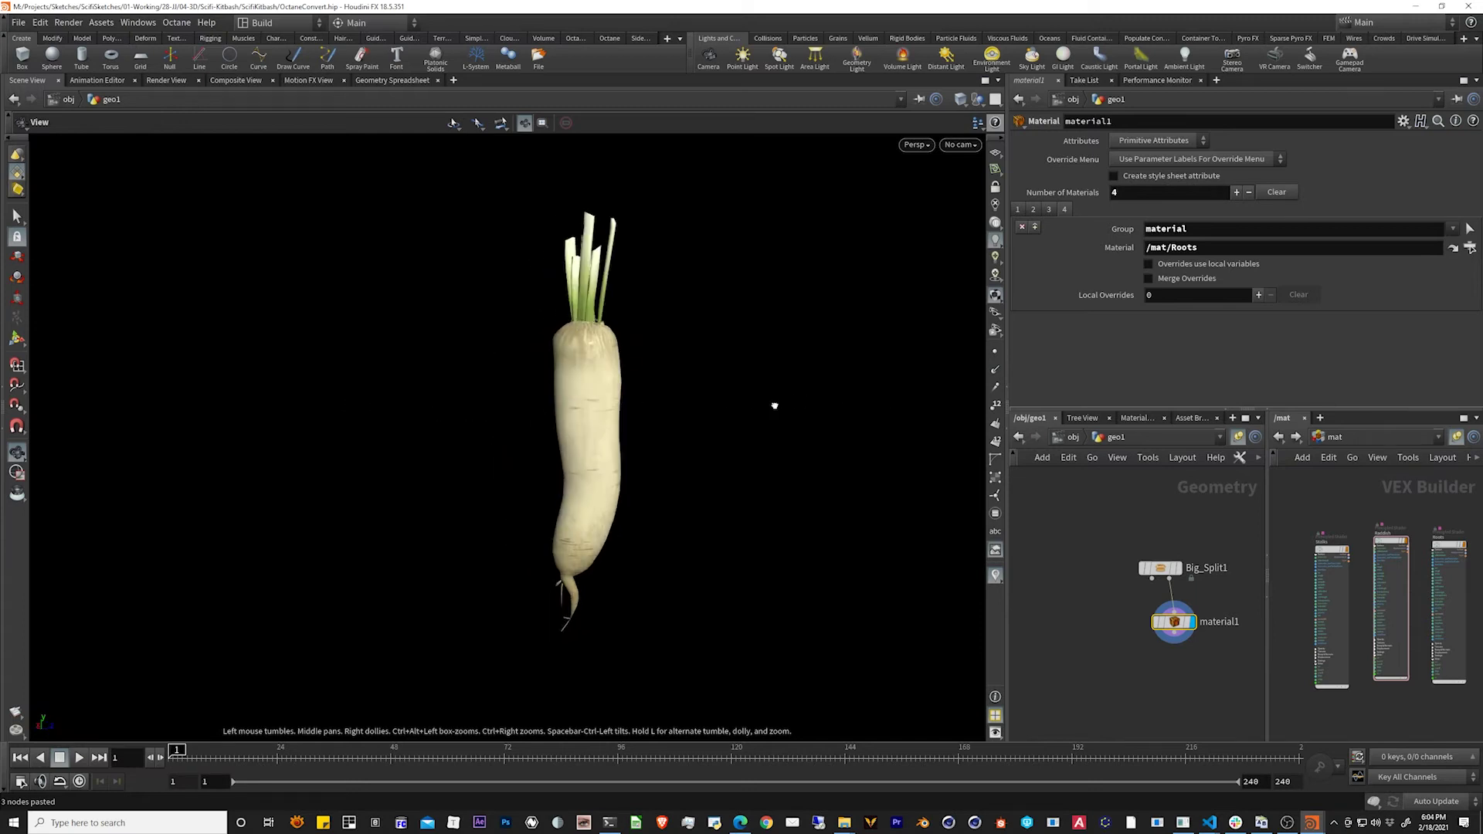
left_click(1161, 567)
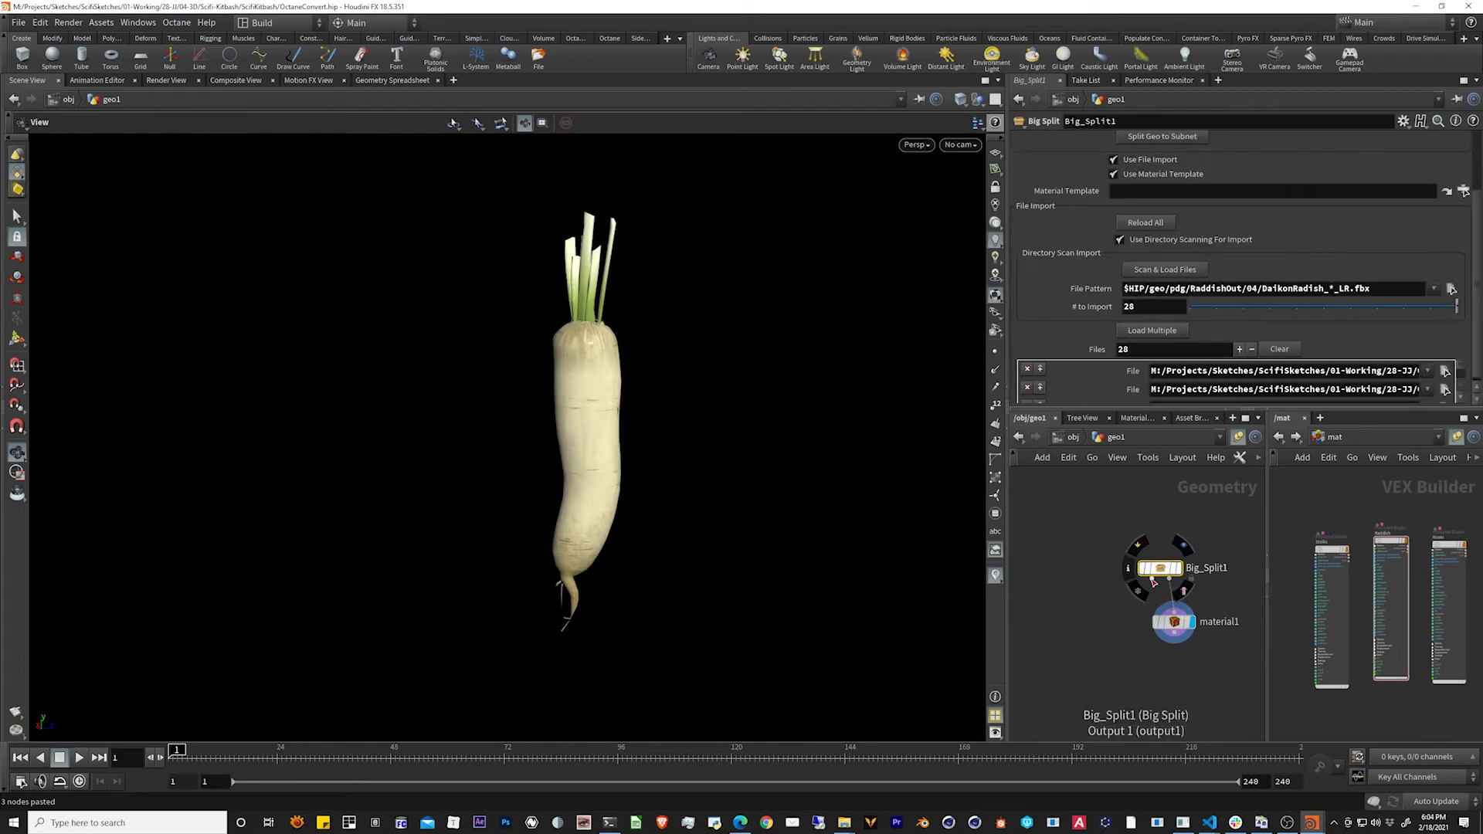
scroll(1200, 298, "up", 3)
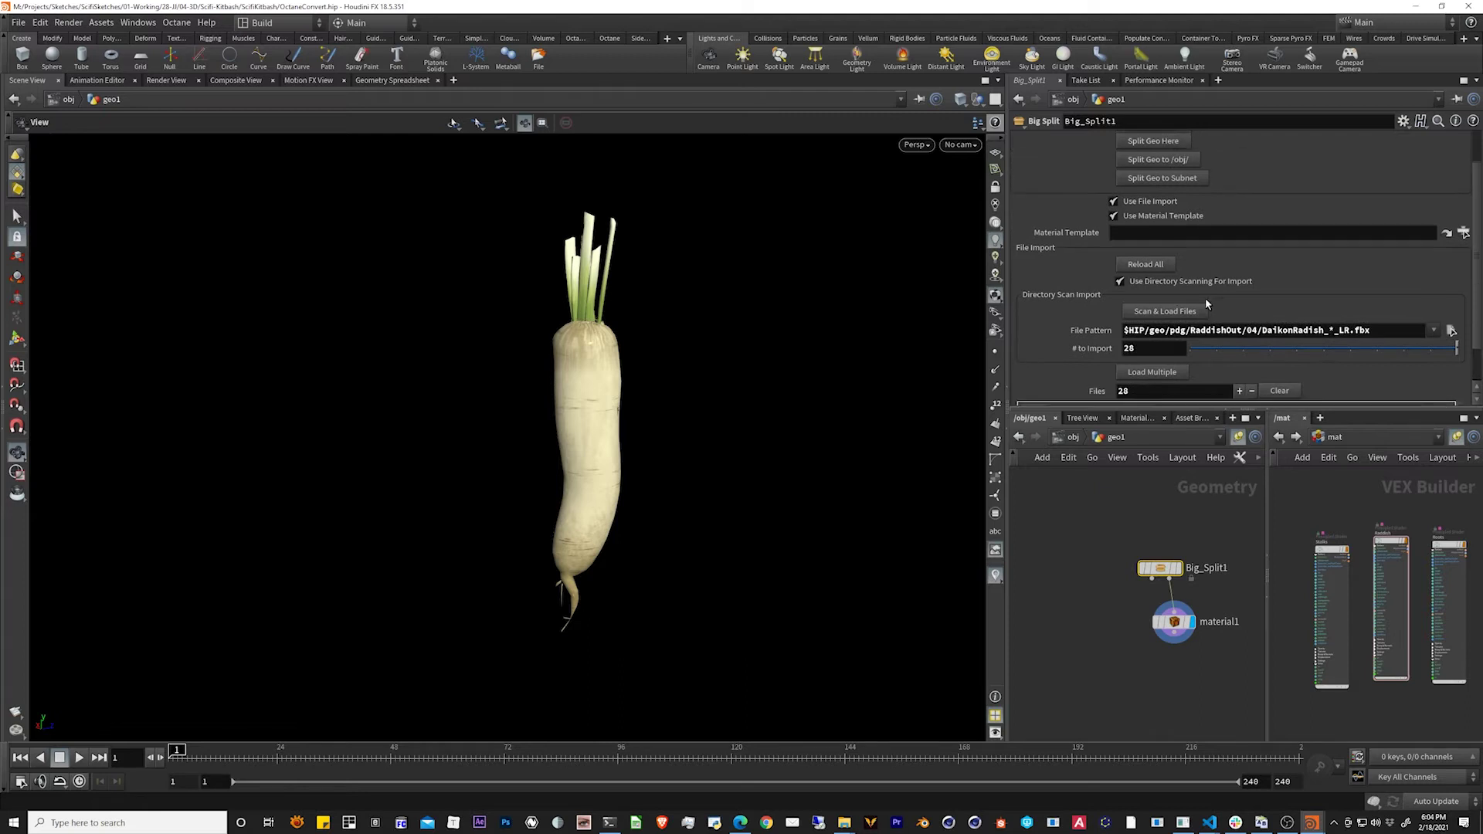
left_click_drag(1170, 625, 1145, 266)
left_click(1463, 258)
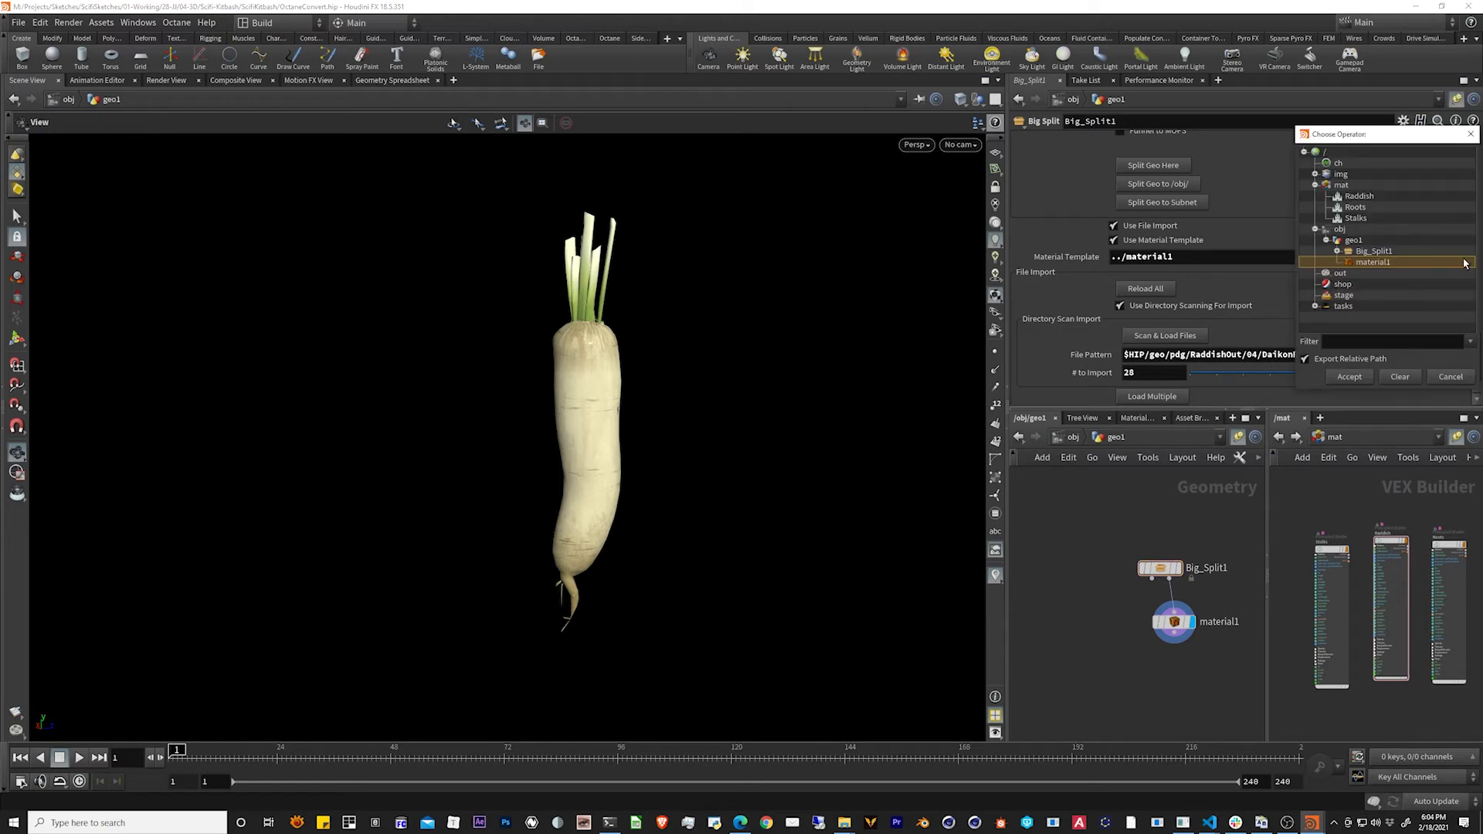
left_click(1450, 376)
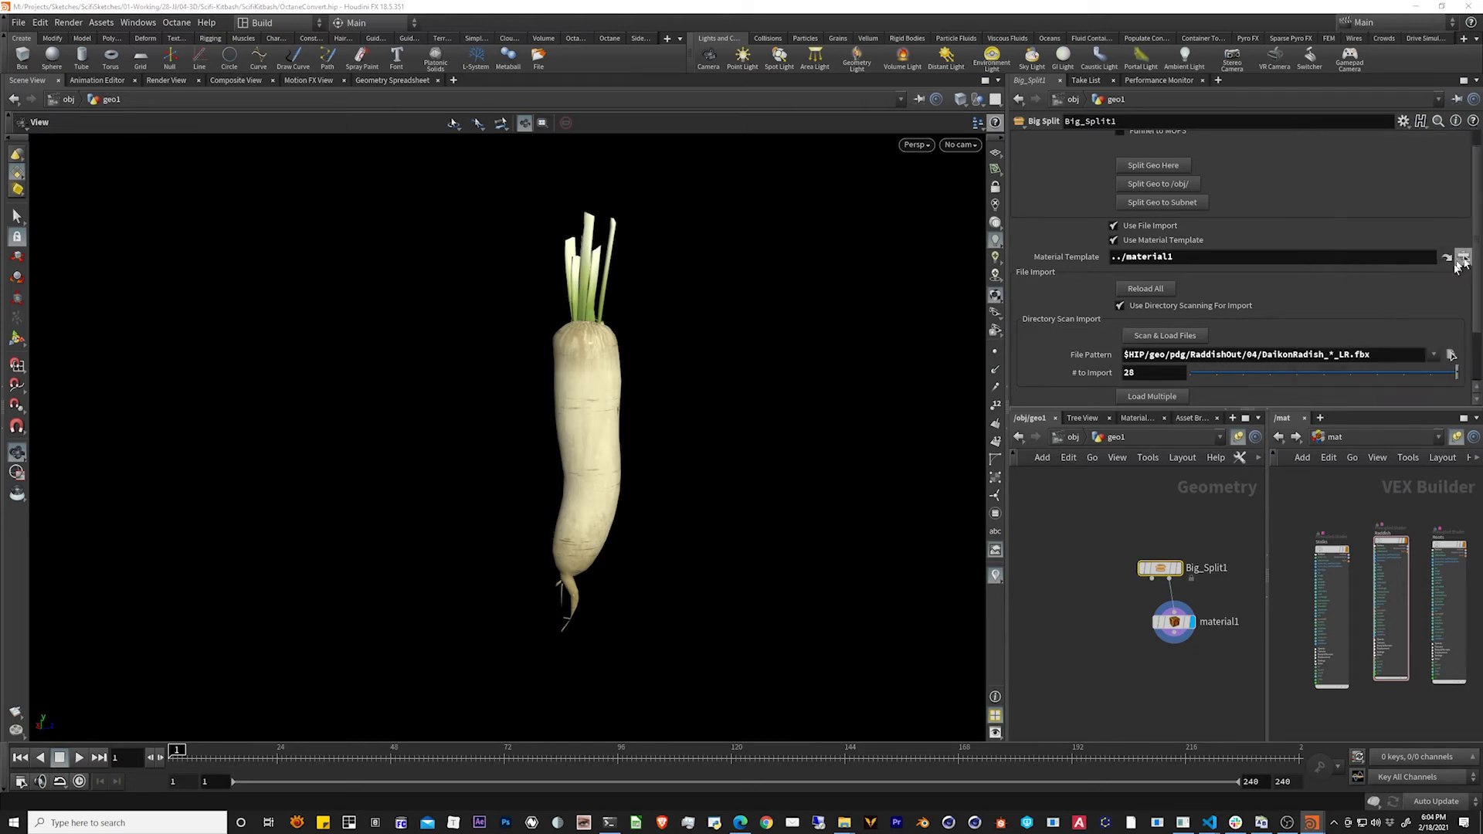
scroll(1249, 312, "up", 1)
scroll(1251, 311, "down", 1)
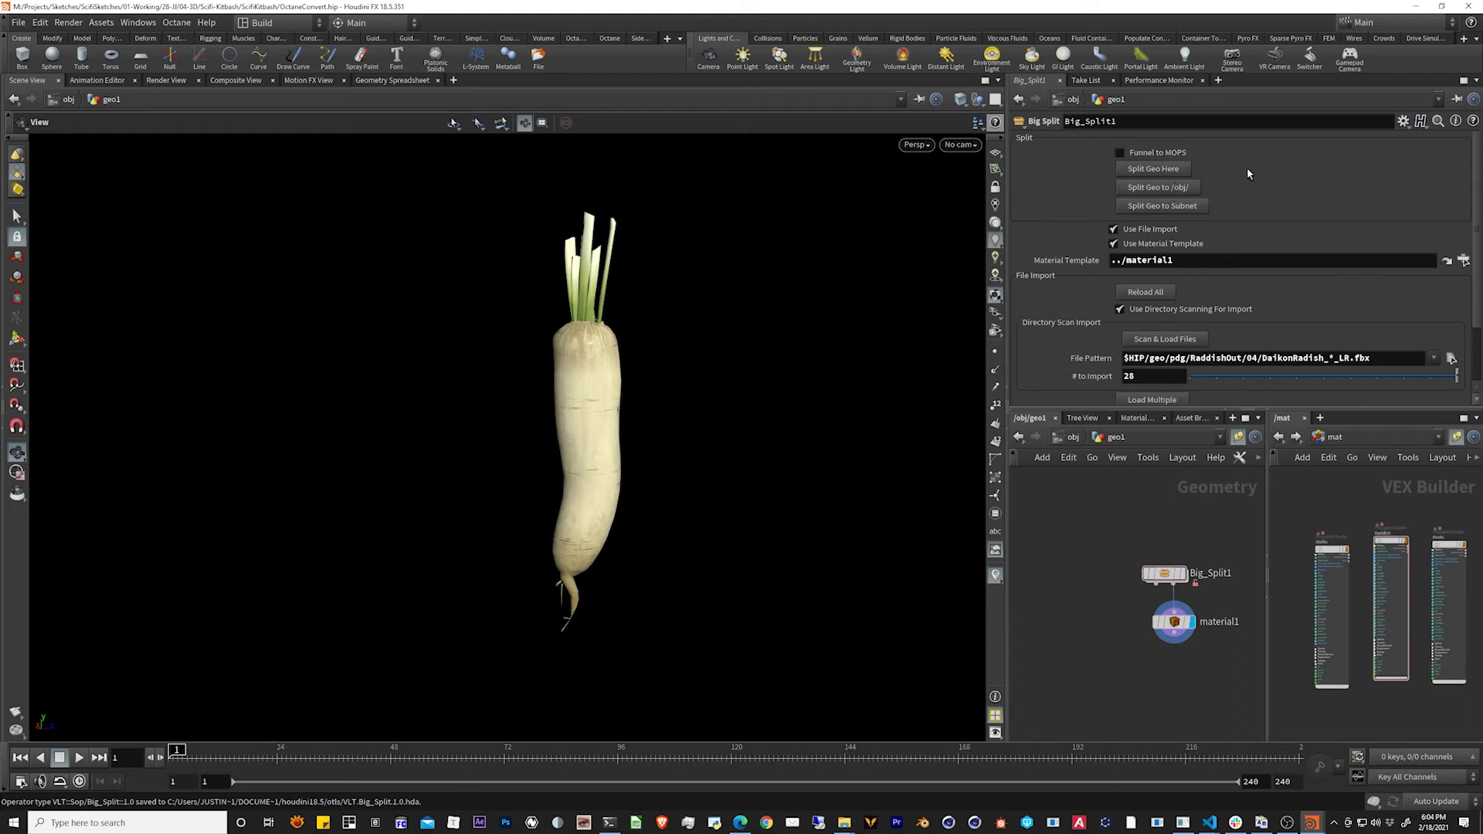
Split Big_Split1's imported geometry into separate nodes inside geo1 and widen the network editor.
left_click(1173, 172)
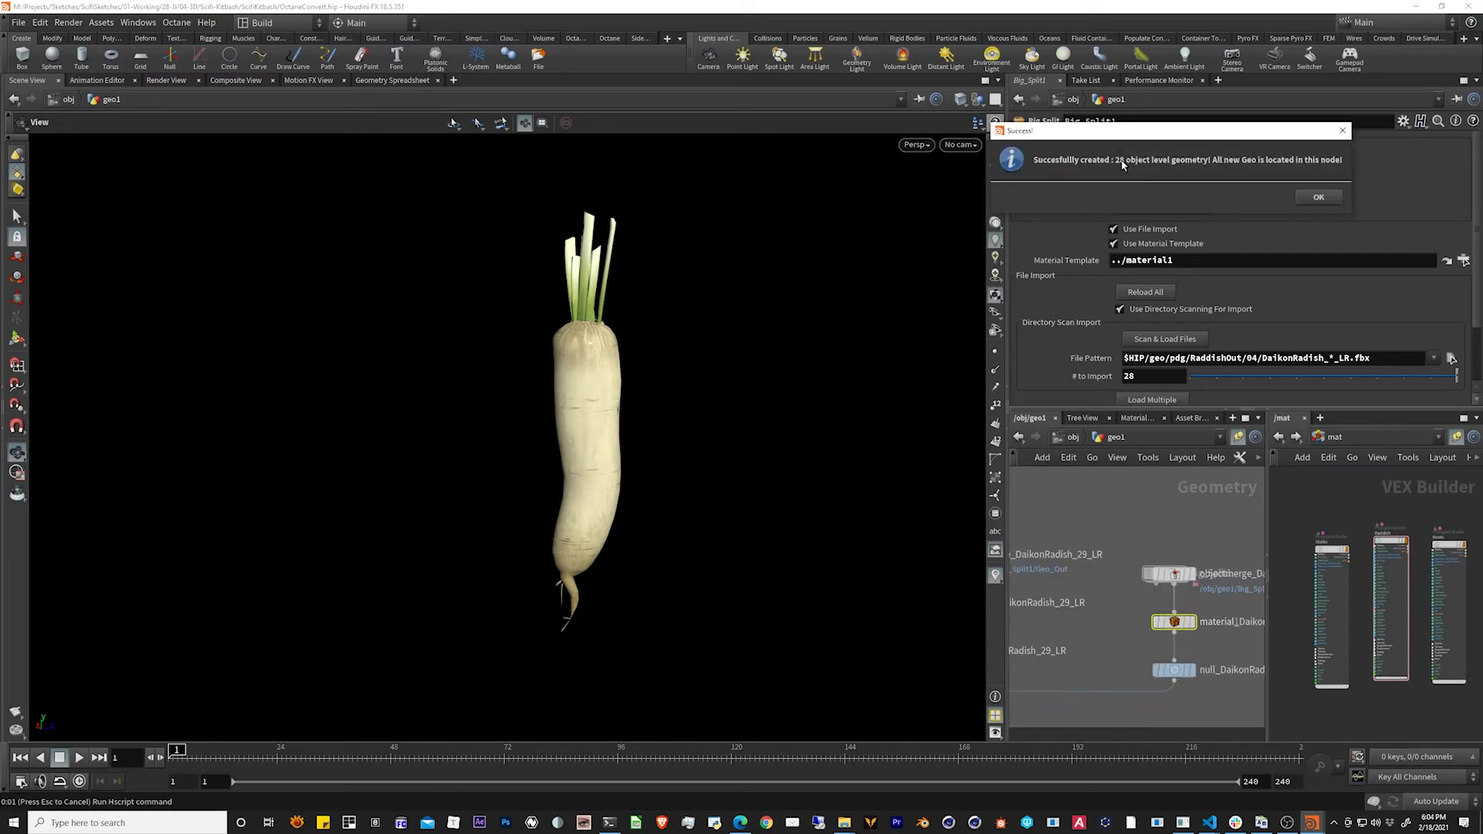
left_click(1318, 196)
scroll(1187, 598, "down", 10)
middle_click_drag(1142, 670, 1263, 673)
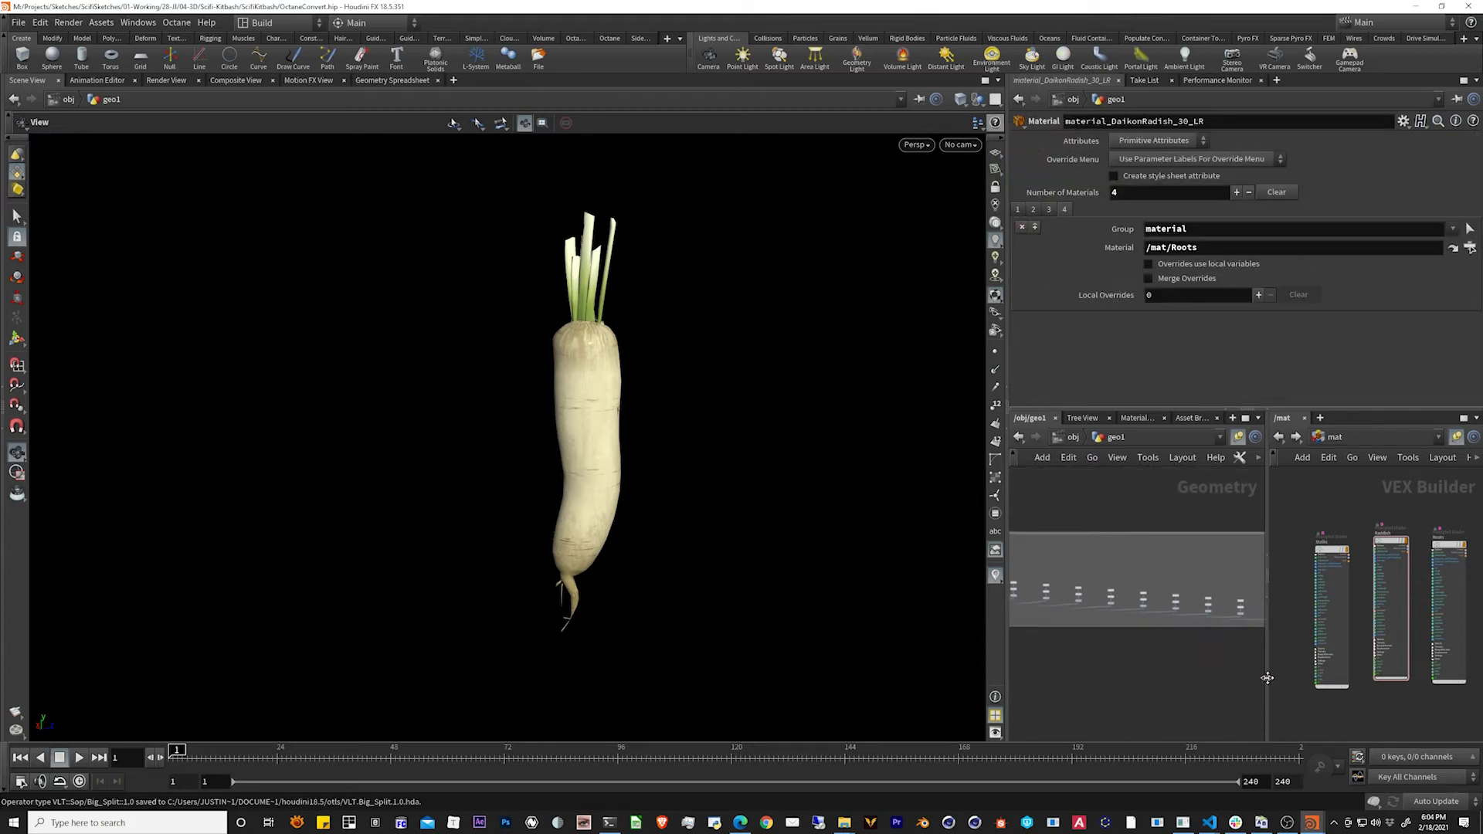
scroll(1151, 650, "down", 2)
scroll(1139, 658, "down", 2)
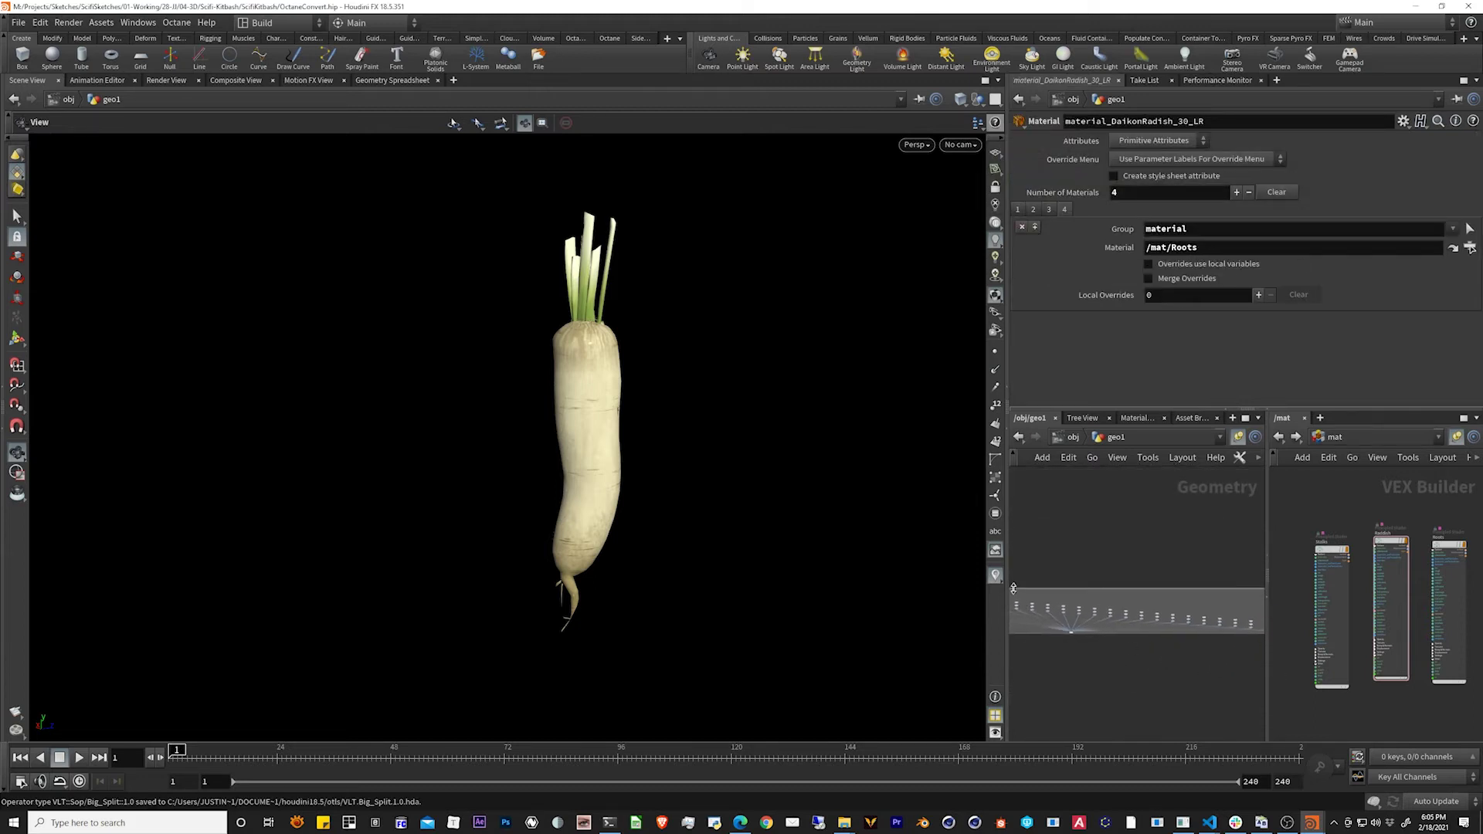
left_click_drag(1007, 588, 642, 581)
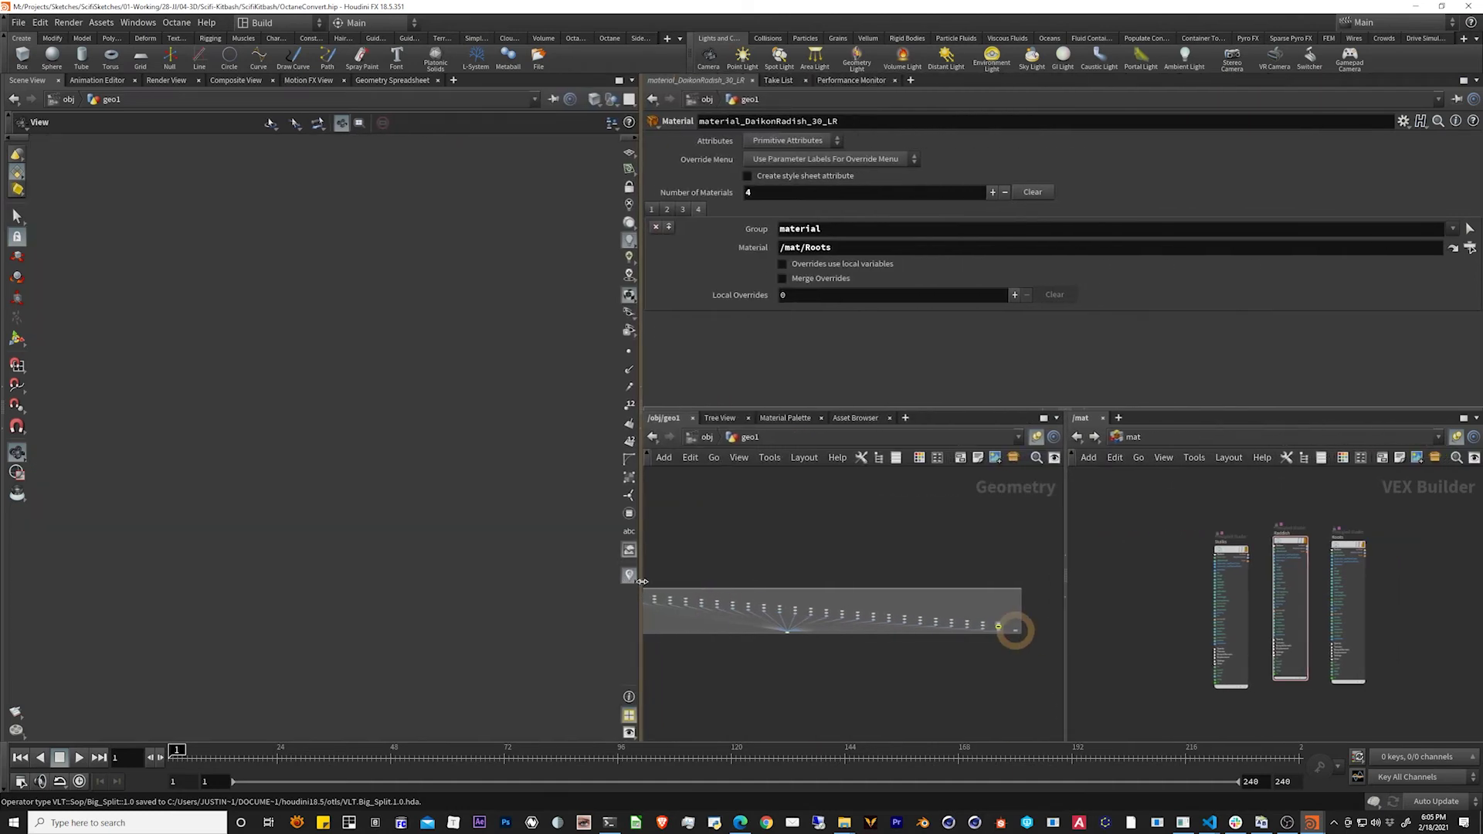
Display the null nodes of DaikonRadish_14_LR, DaikonRadish_15_LR and DaikonRadish_16_LR one after another to examine their materials.
middle_click_drag(787, 568, 831, 522)
scroll(879, 591, "up", 5)
middle_click_drag(944, 545, 915, 718)
scroll(845, 633, "up", 10)
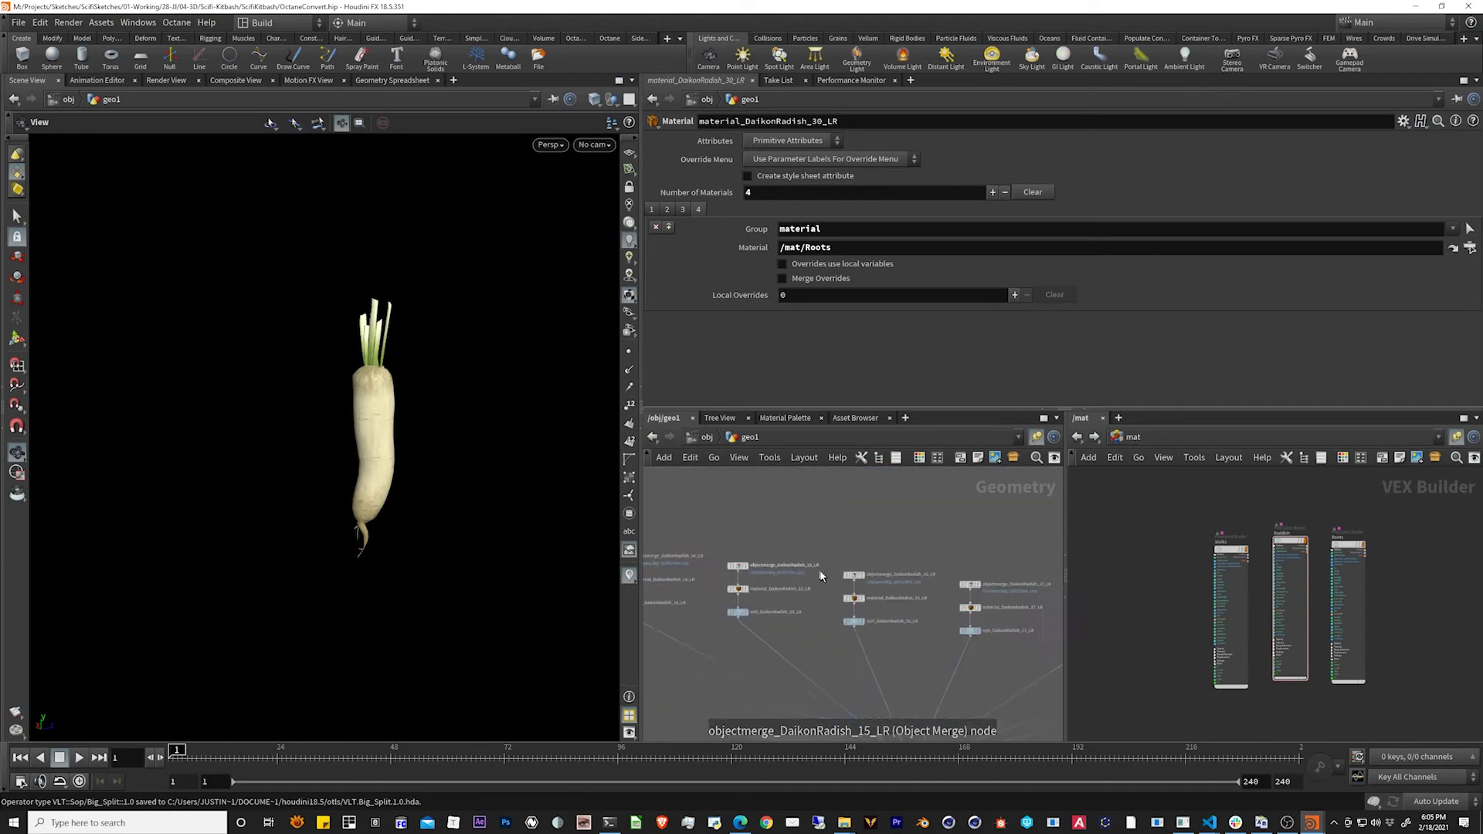
left_click(780, 596)
left_click(783, 654)
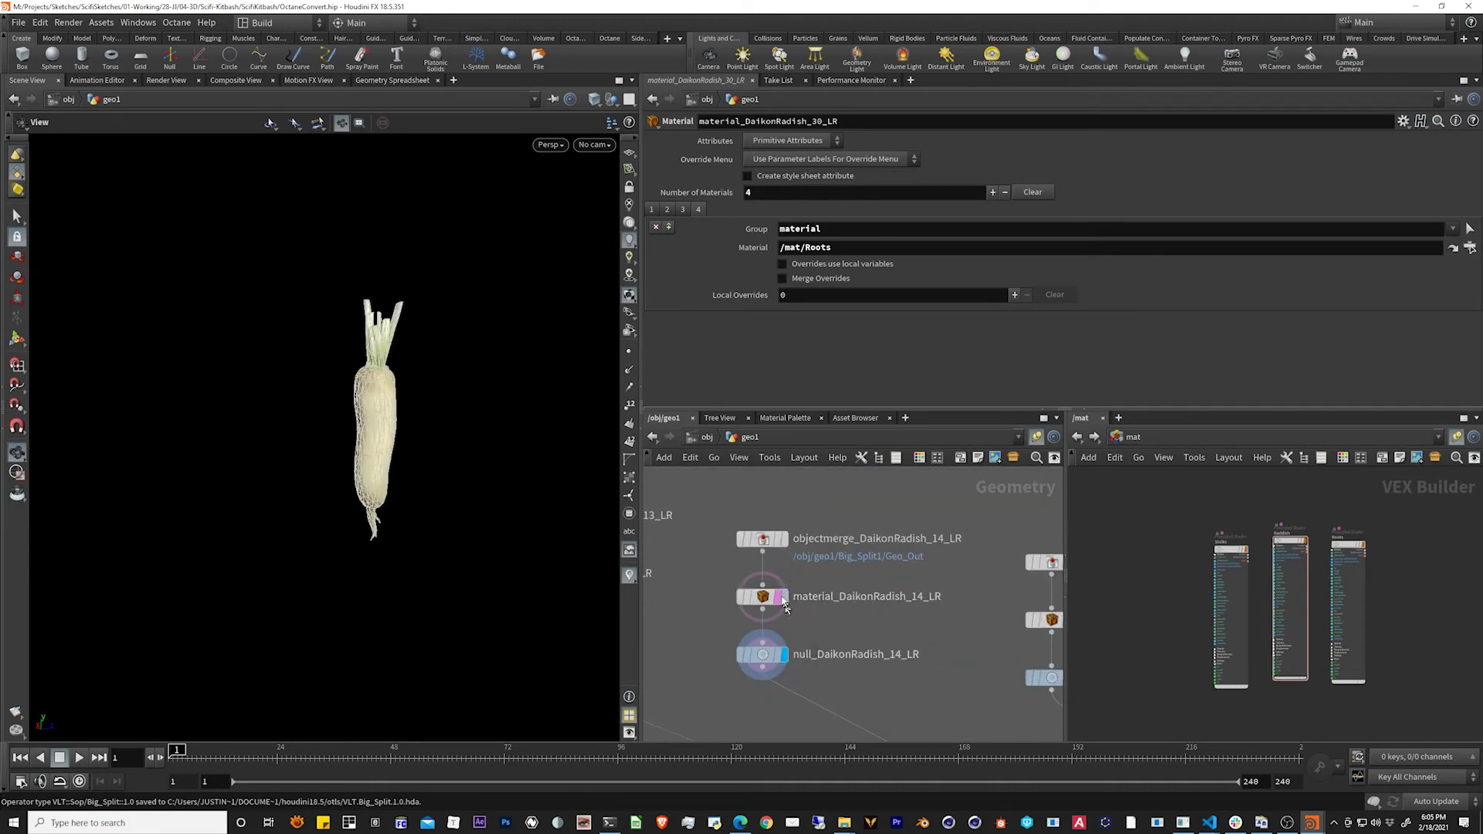
left_click(789, 623)
middle_click_drag(960, 694, 726, 659)
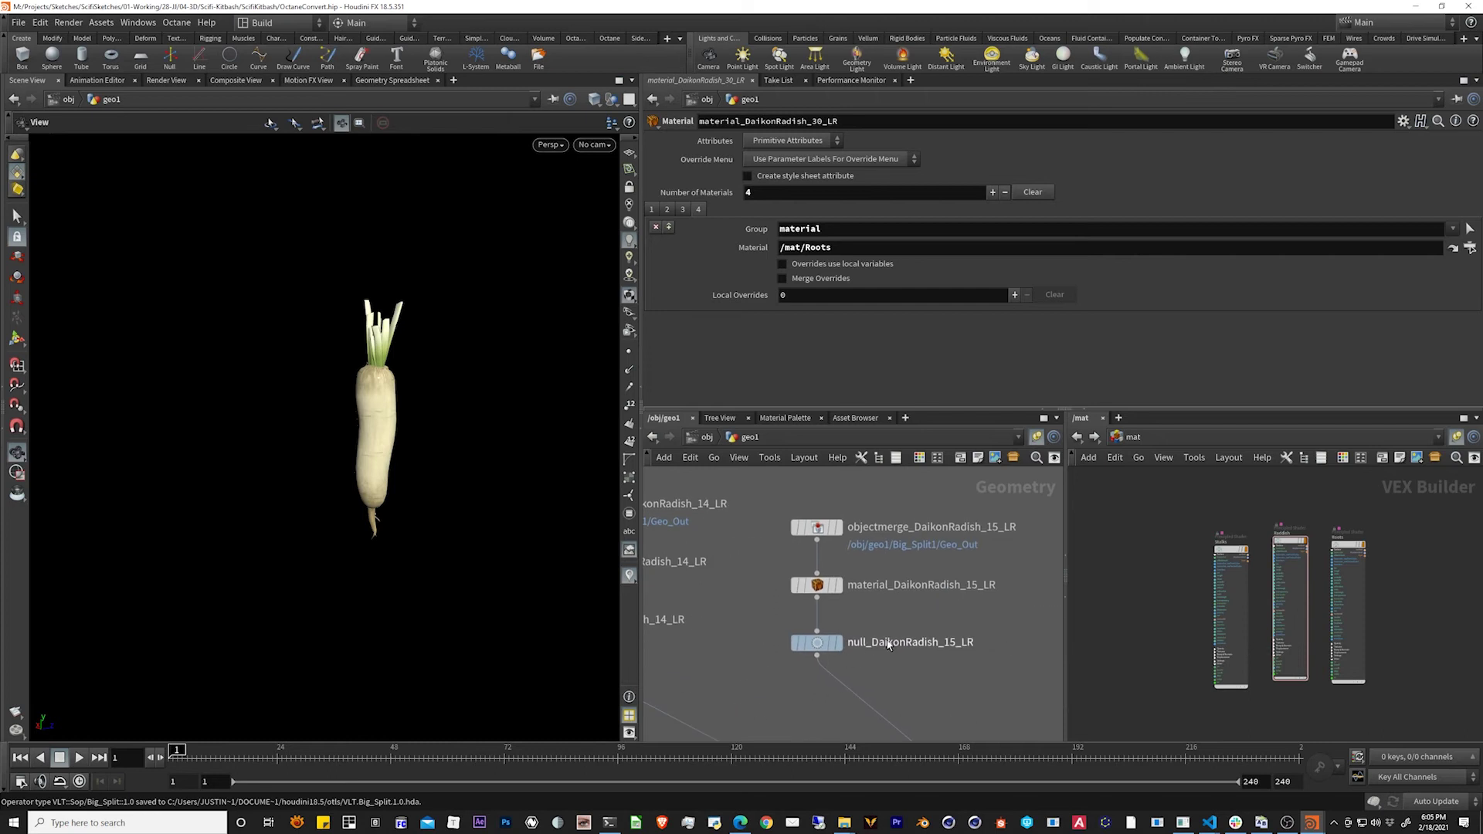
left_click(839, 643)
middle_click_drag(996, 687, 729, 651)
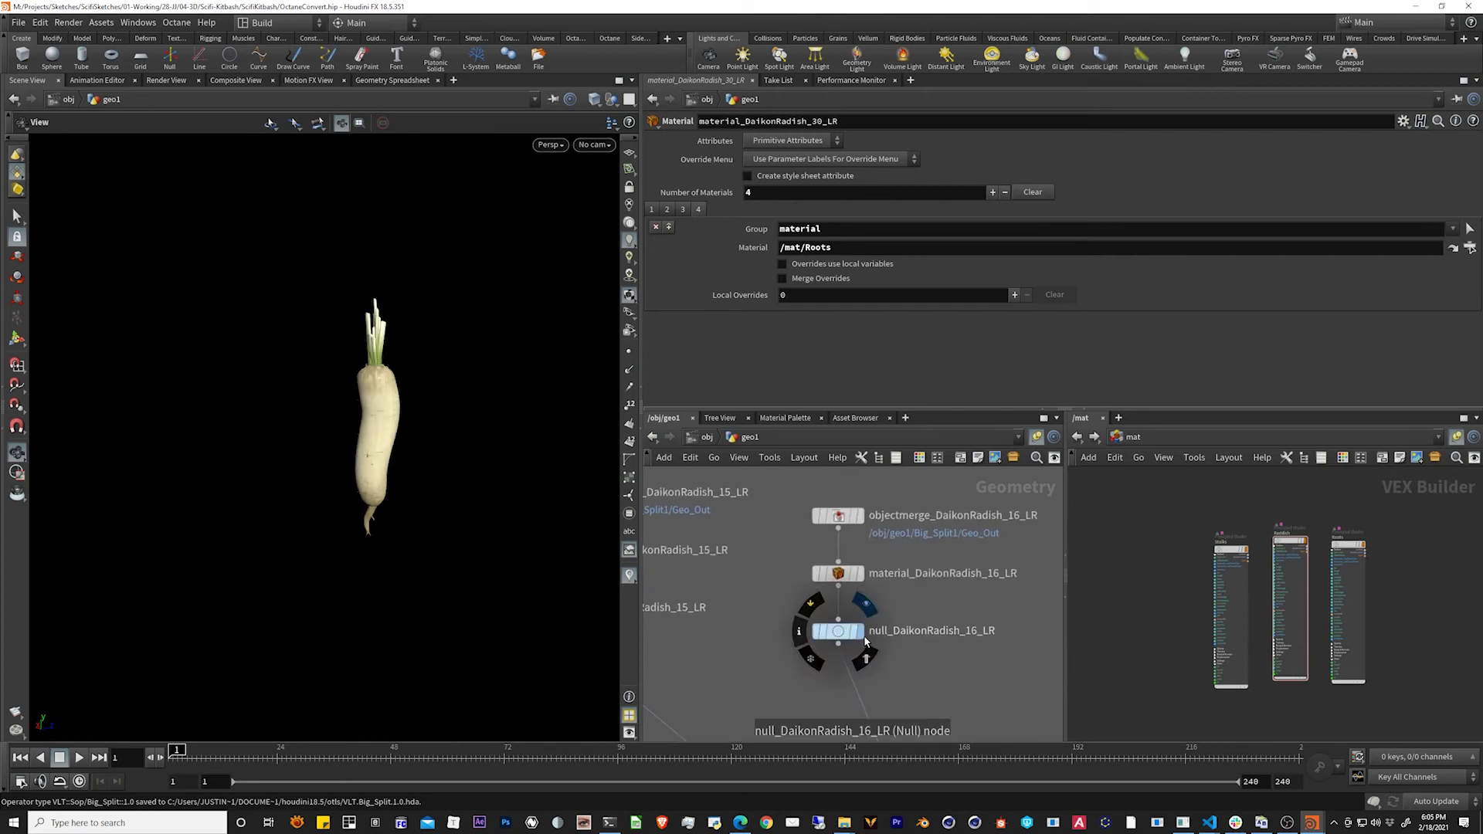
left_click(862, 637)
Display the switch1 node and sweep its Select Input value to preview the different radish variants.
scroll(914, 698, "down", 4)
middle_click_drag(919, 689, 808, 629)
scroll(902, 573, "up", 5)
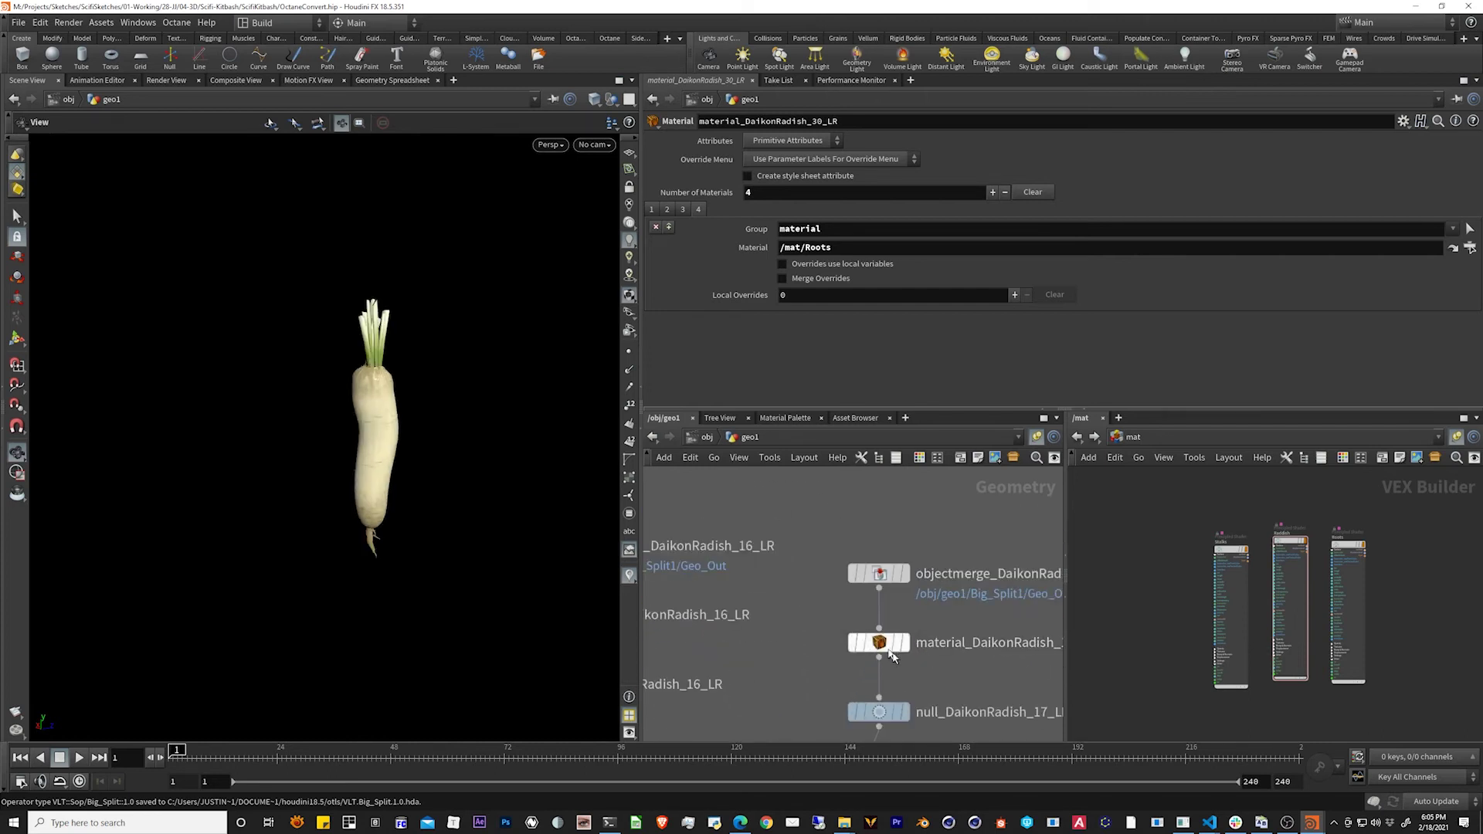
scroll(892, 656, "down", 4)
middle_click_drag(958, 720, 888, 628)
scroll(895, 626, "up", 4)
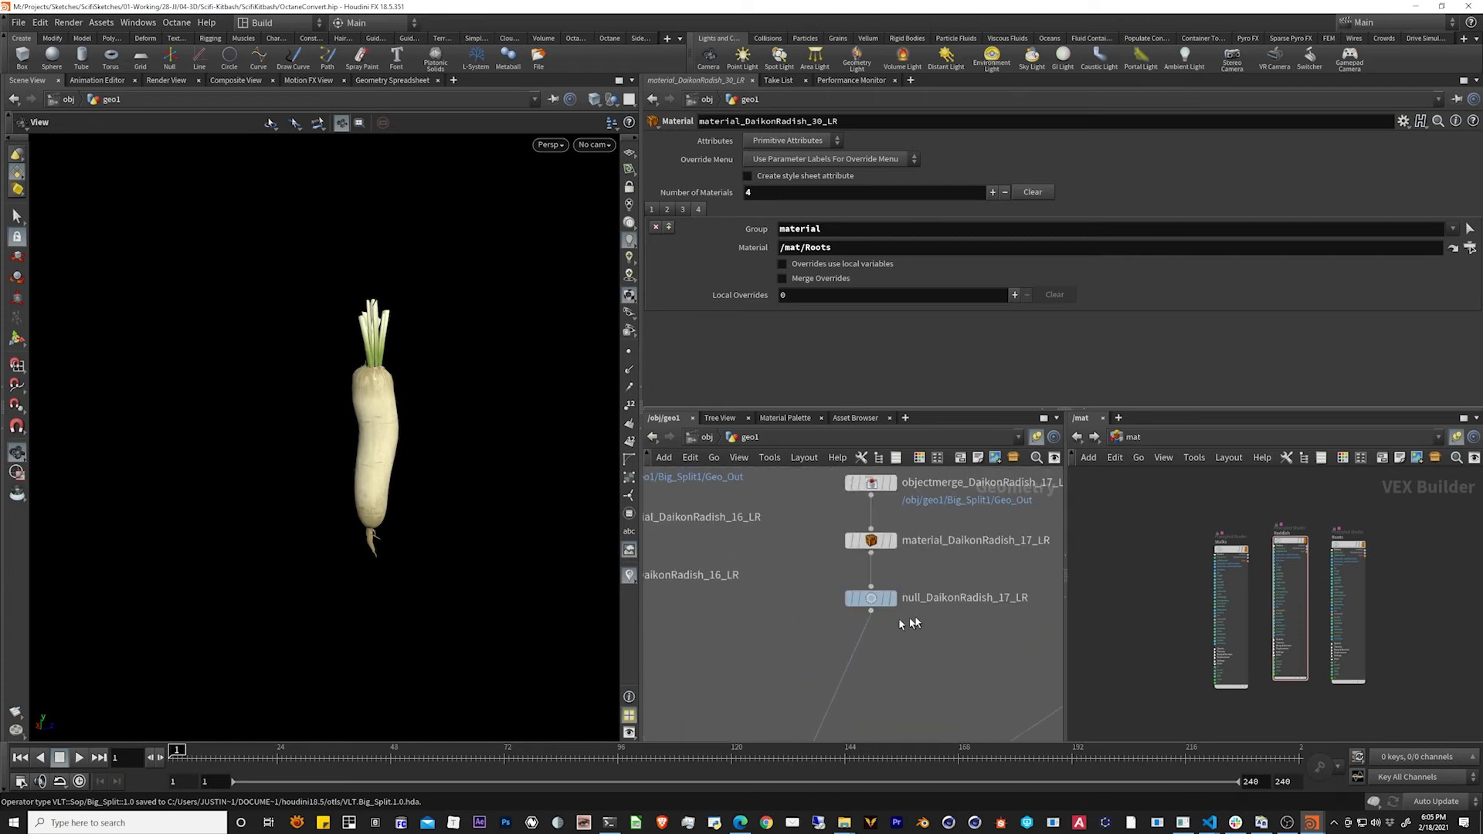
middle_click_drag(1016, 659, 710, 639)
scroll(946, 648, "down", 4)
middle_click_drag(947, 649, 1026, 490)
scroll(745, 629, "up", 4)
left_click(846, 581)
left_click(816, 614)
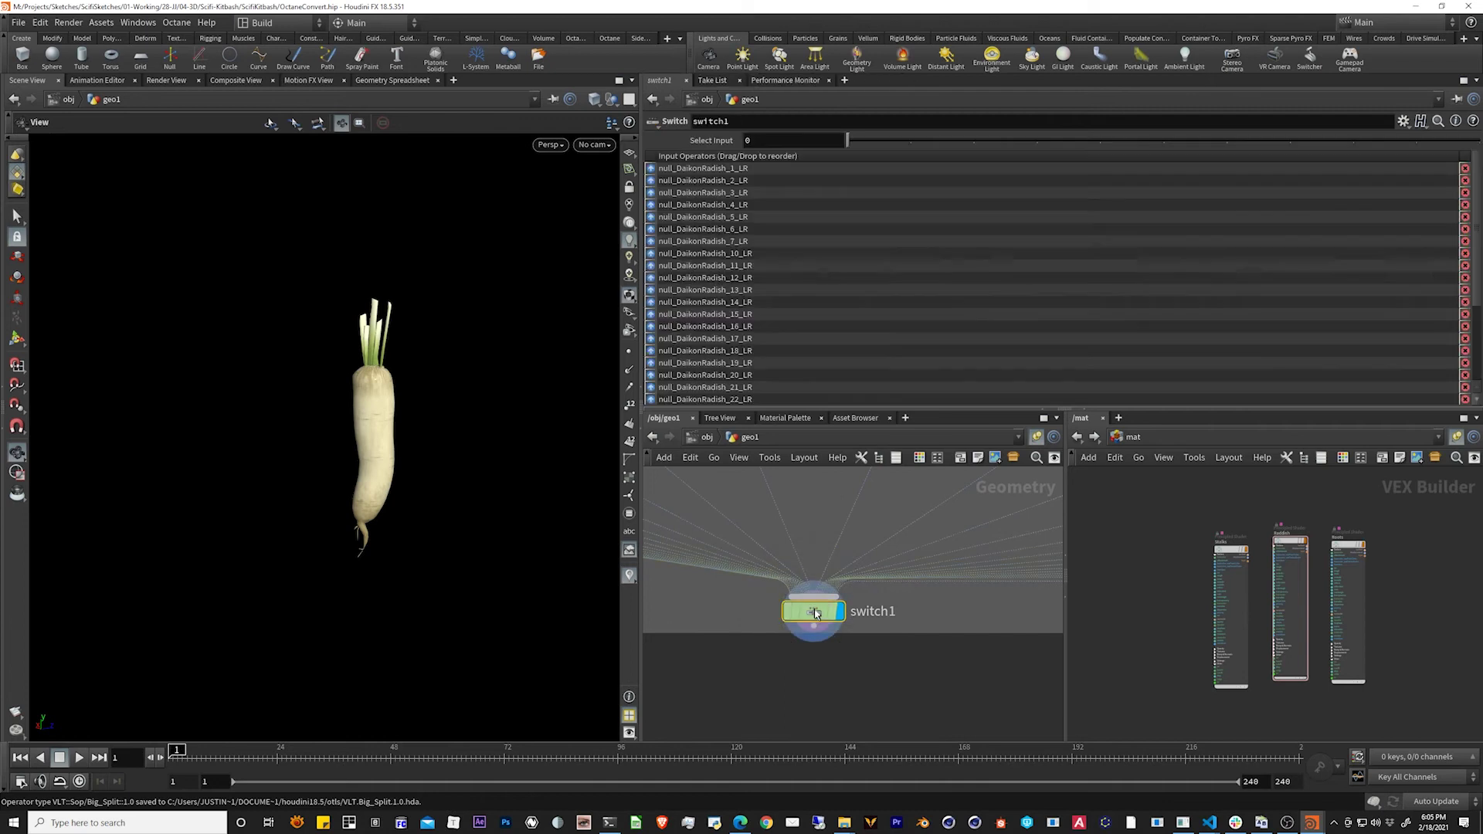
left_click_drag(847, 139, 1056, 150)
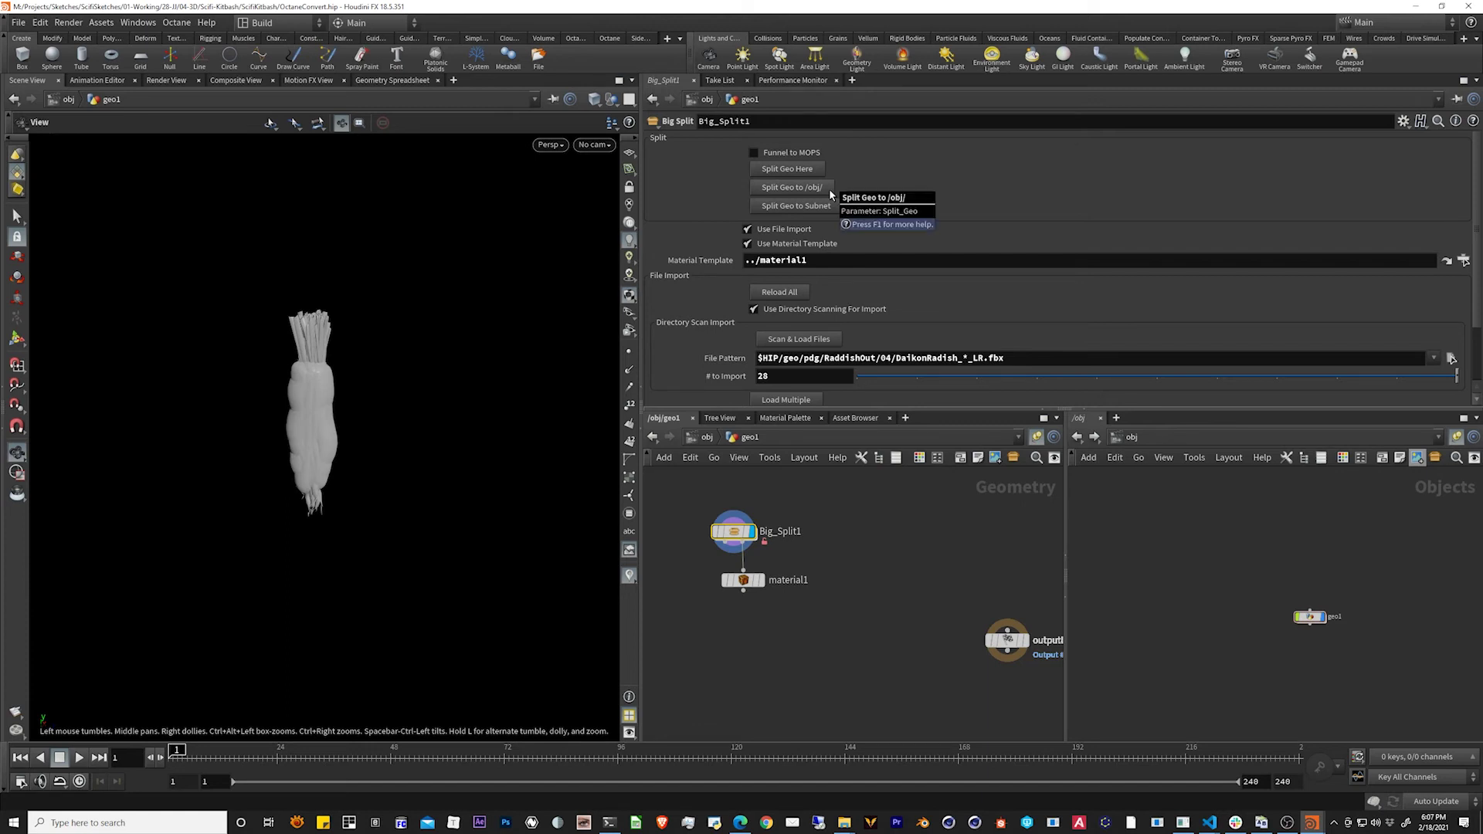
Split Big_Split1's imported geometry into object-level nodes at /obj/.
left_click(830, 191)
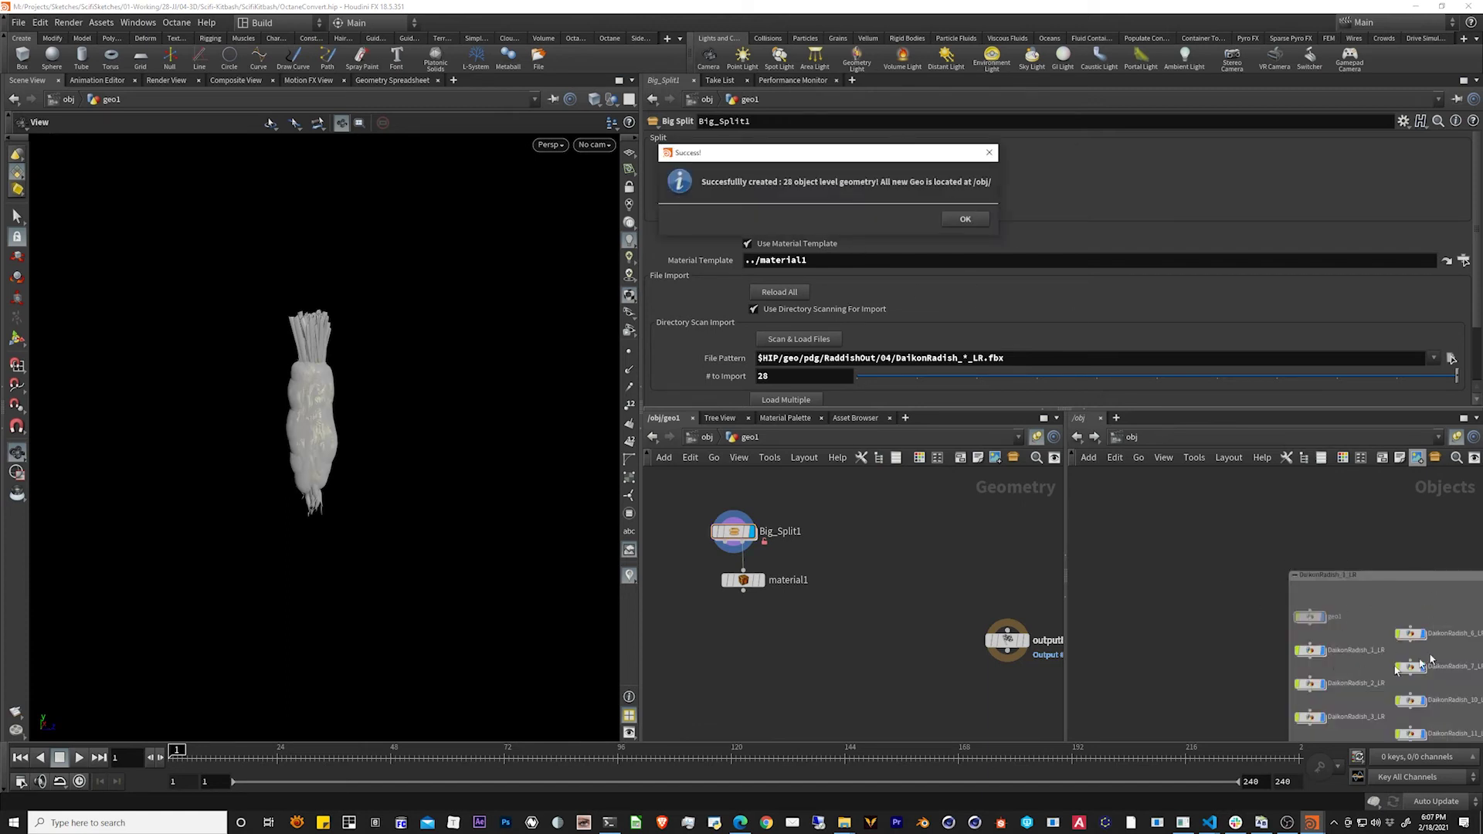
left_click(978, 225)
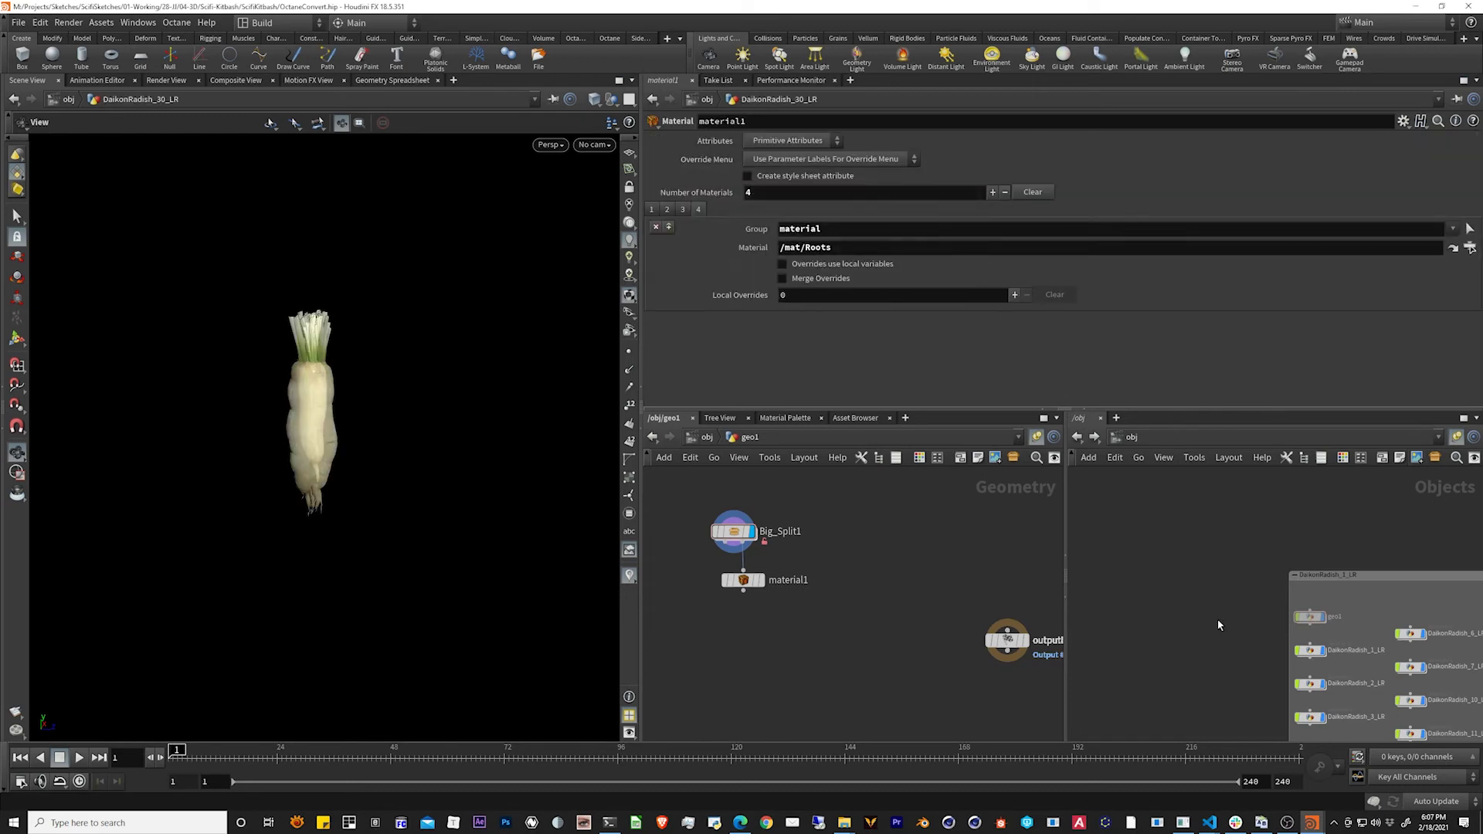
middle_click_drag(1255, 644, 1078, 580)
scroll(1240, 606, "down", 4)
middle_click_drag(1342, 670, 1293, 680)
scroll(1234, 671, "up", 3)
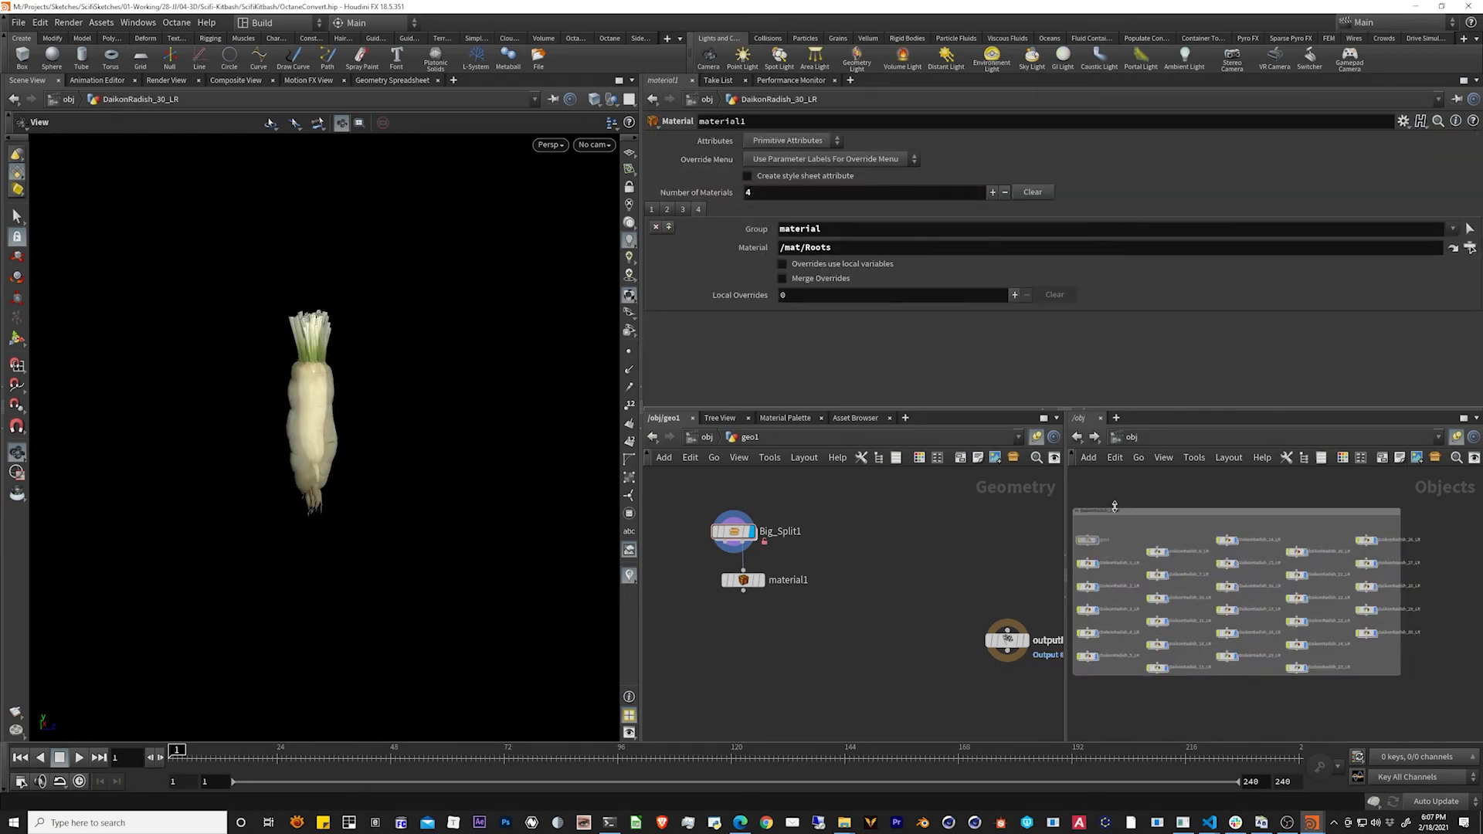
Move the new radish network box clear of geo1 and inspect the nodes inside DaikonRadish_1_LR.
left_click_drag(1108, 506, 1191, 499)
scroll(1184, 534, "up", 3)
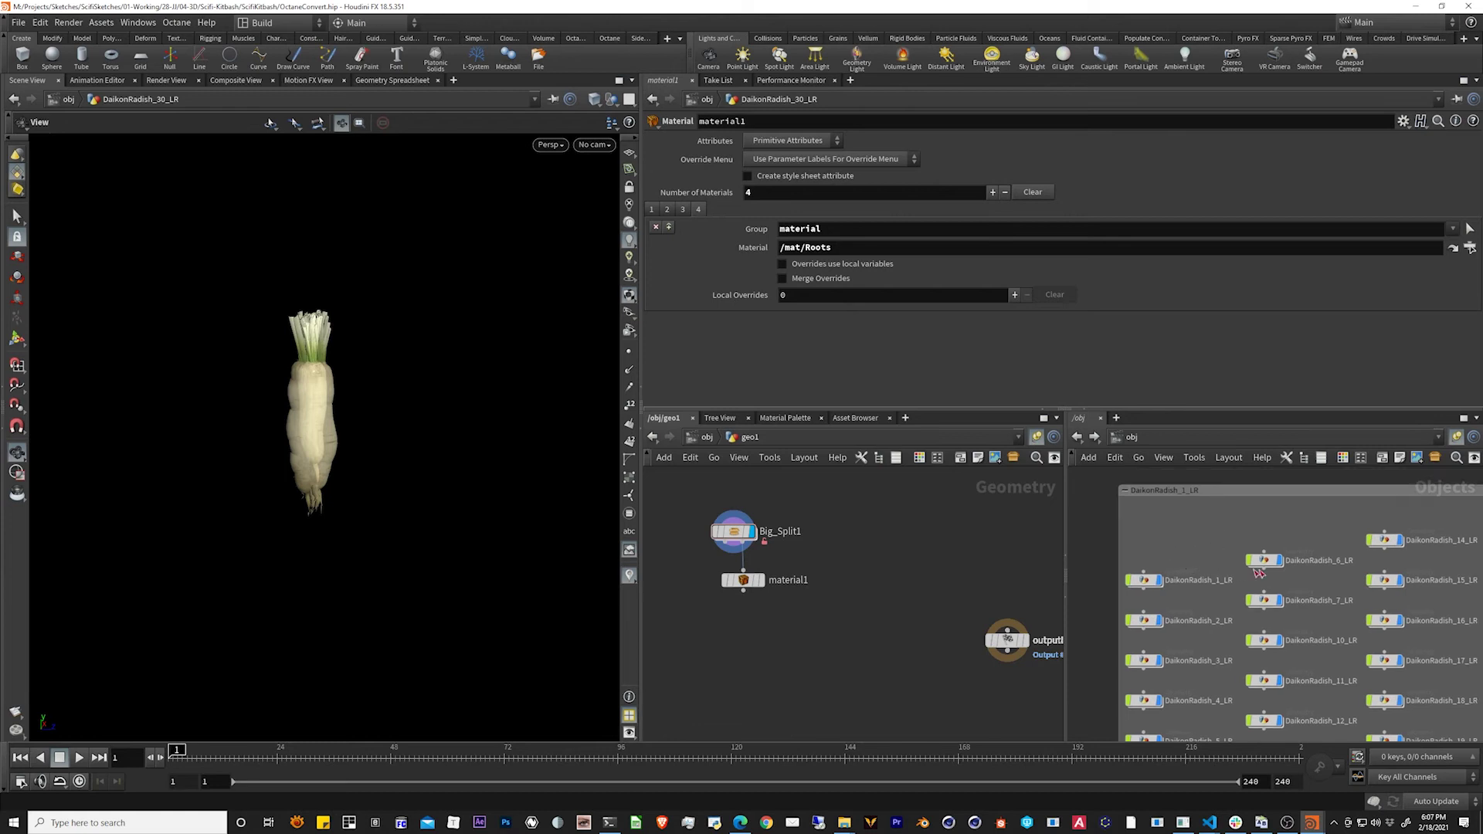
double_click(1146, 582)
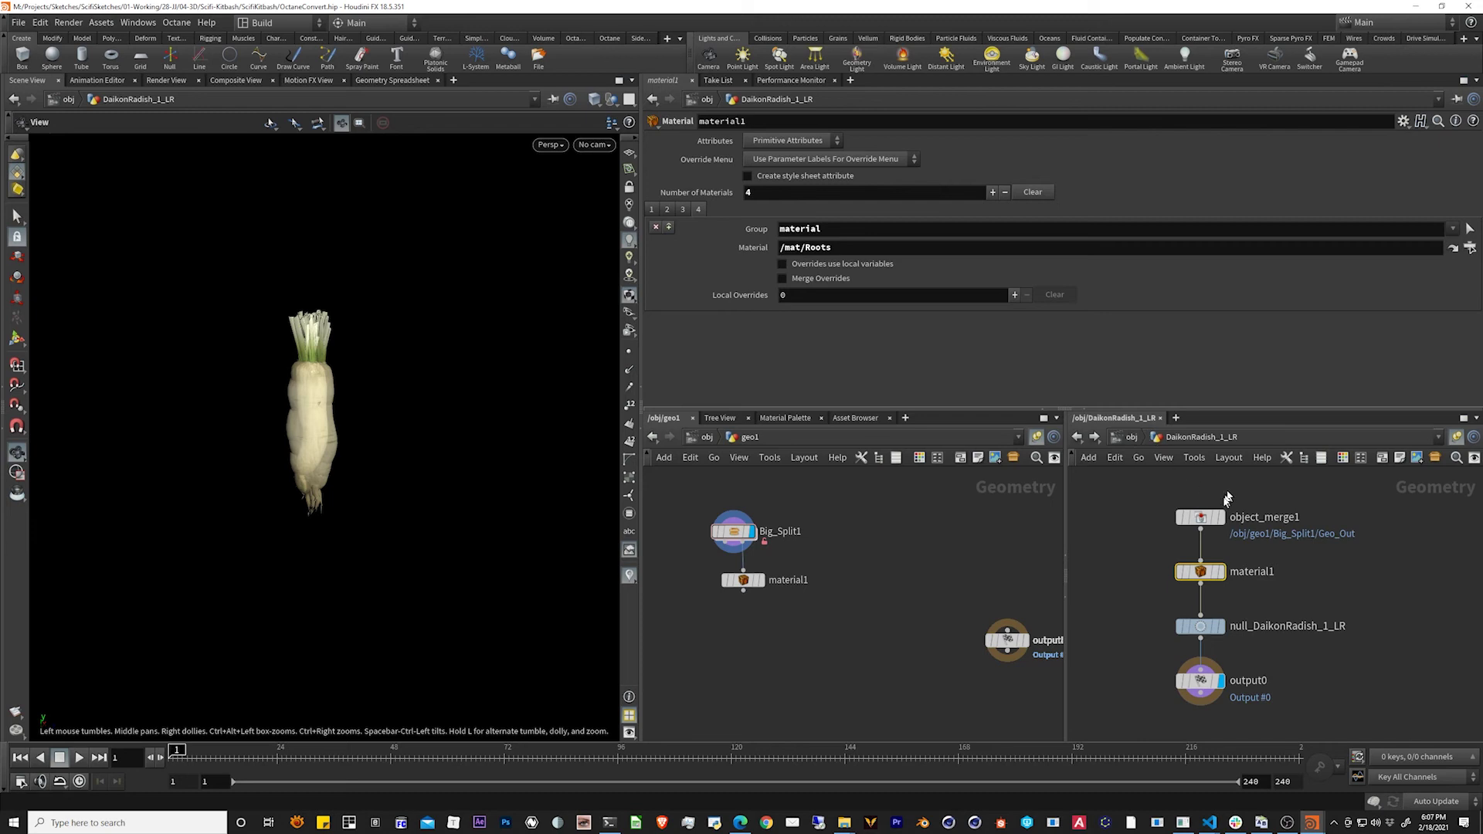
left_click(1131, 437)
Add a Labs Physics Painter node to the geo1 network beside the material1 node.
key("Tab")
type("phy")
key("Return")
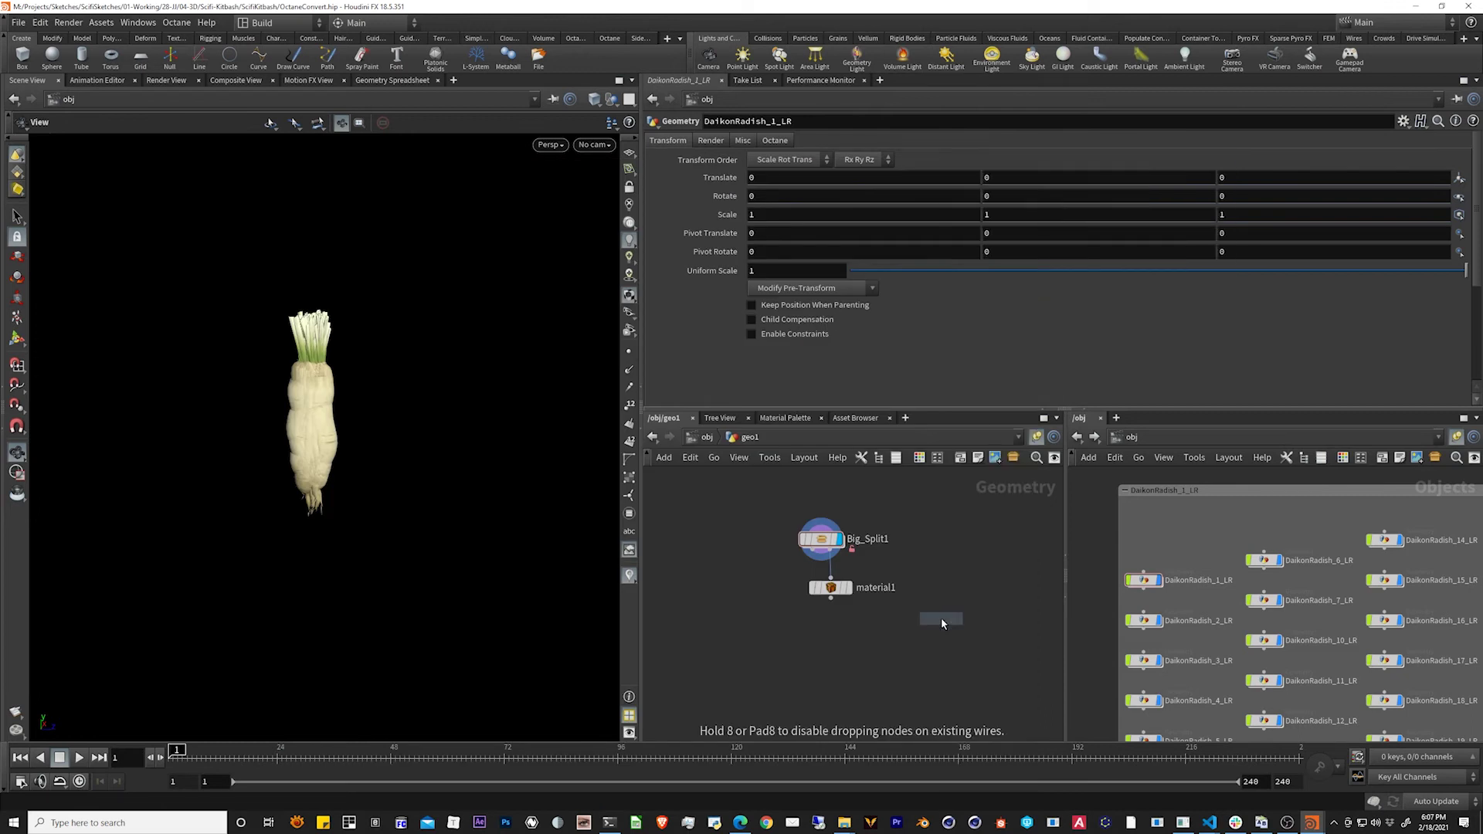
left_click(941, 618)
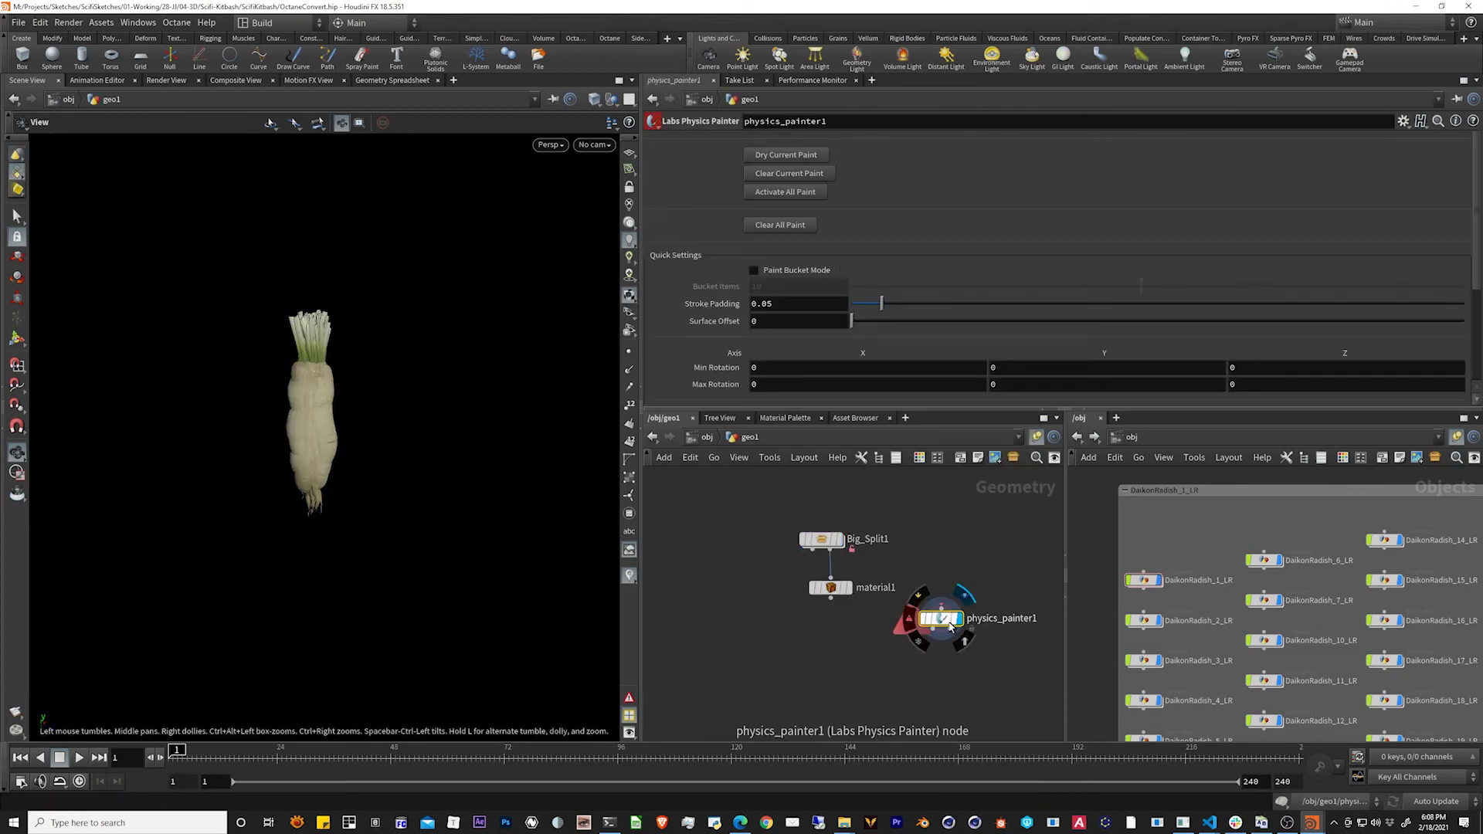
Add a Box node above the physics painter and set its uniform scale to 2.191 and X size to 18.
key("Tab")
type("box")
key("Return")
left_click(989, 555)
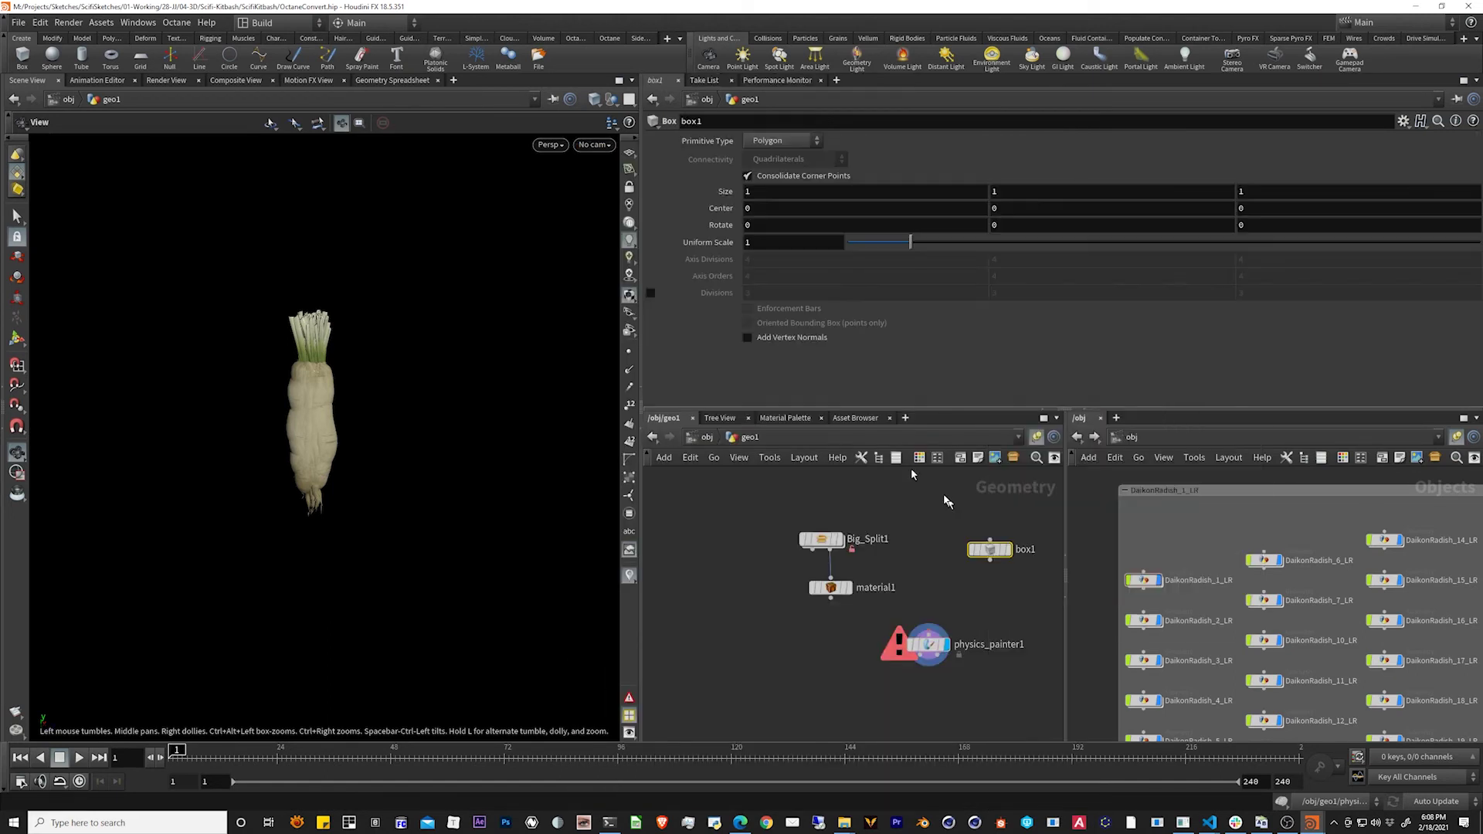
left_click_drag(1006, 253, 985, 249)
middle_click(875, 213)
middle_click_drag(851, 193, 859, 157)
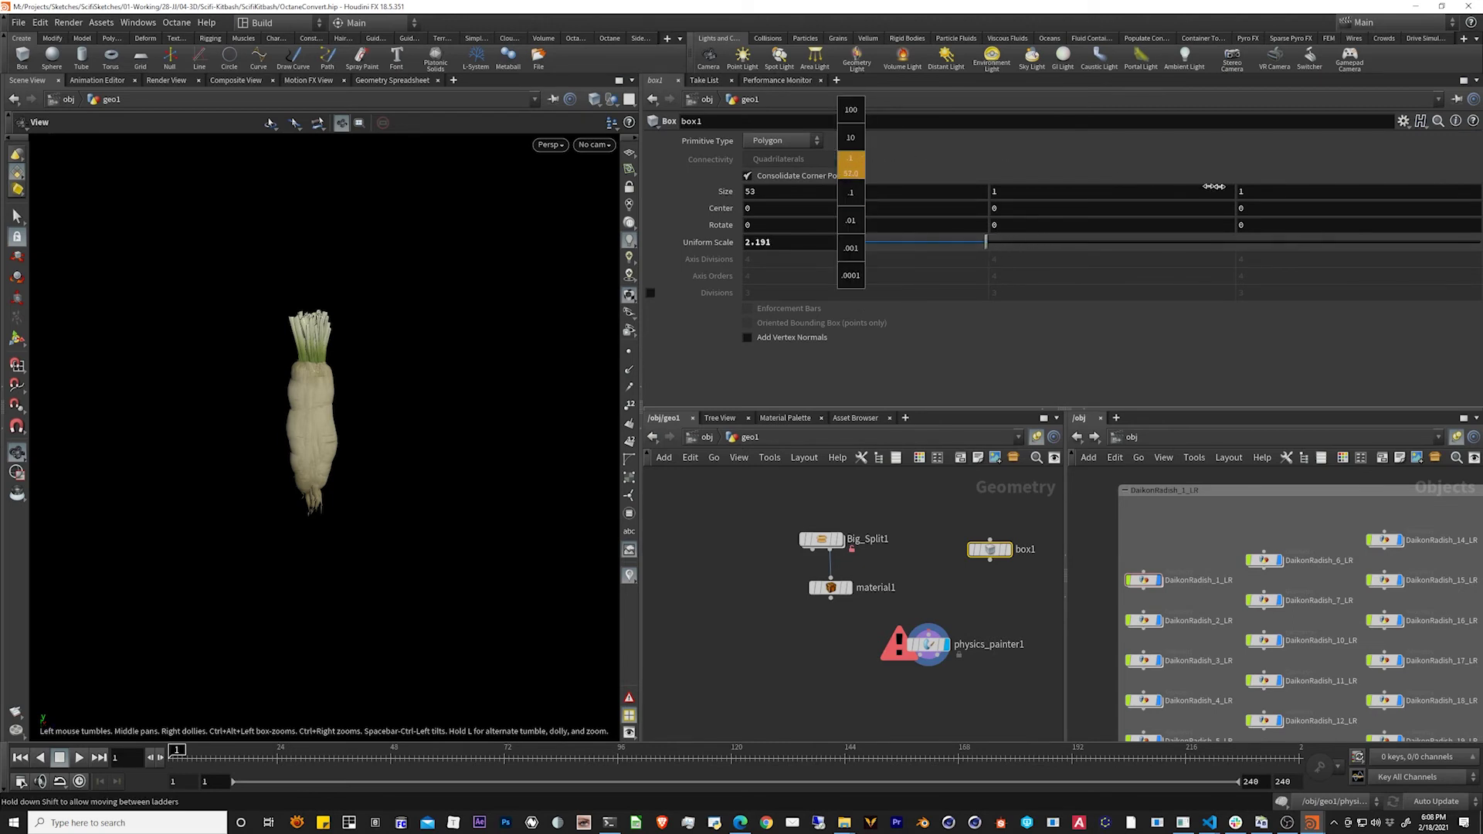
middle_click_drag(1006, 198, 975, 198)
Connect the box1 node to the input of physics_painter1 and view the box as the painting surface.
left_click_drag(989, 558, 919, 663)
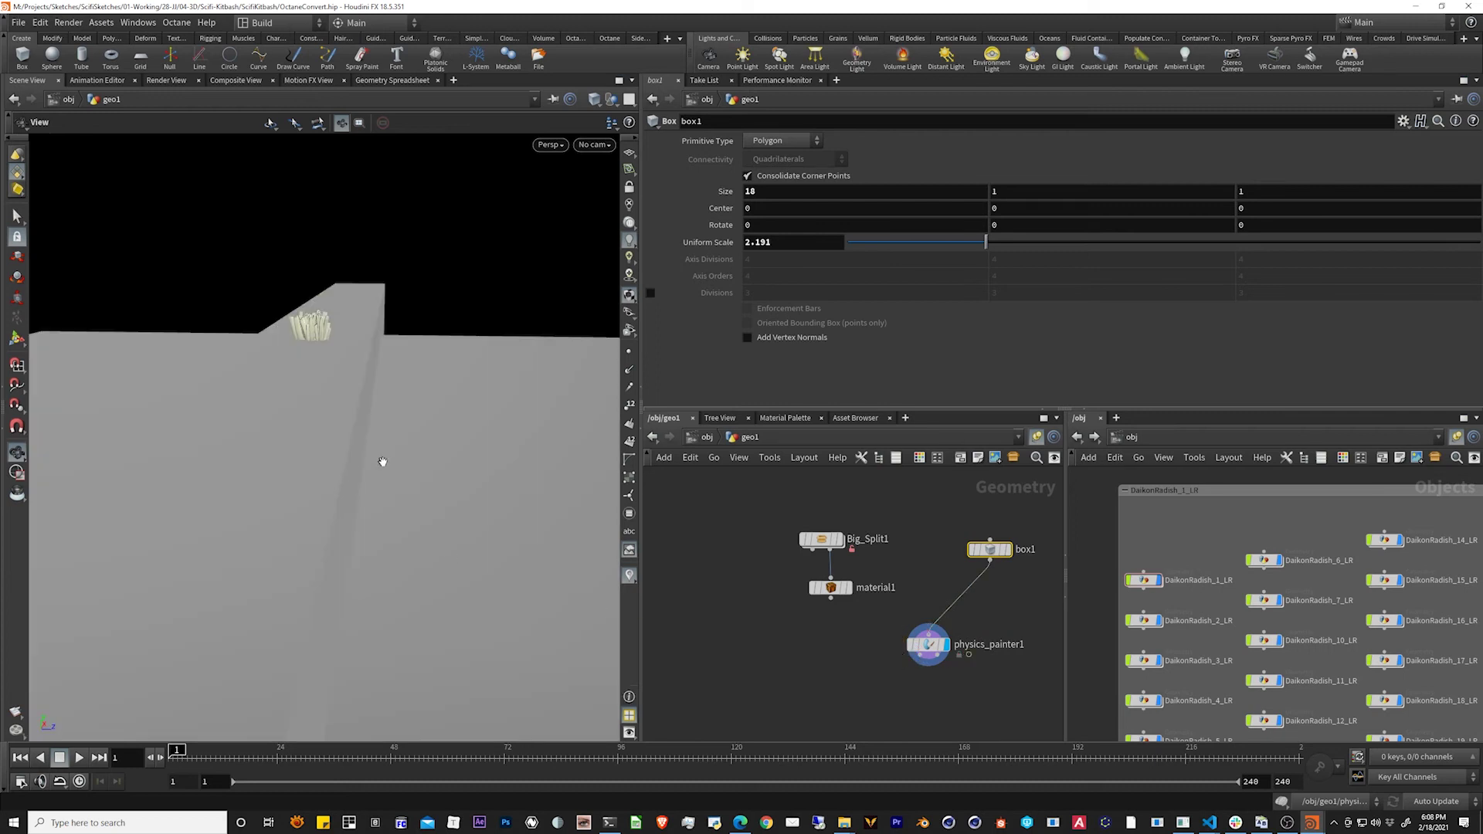
scroll(384, 461, "down", 5)
left_click_drag(545, 415, 451, 495)
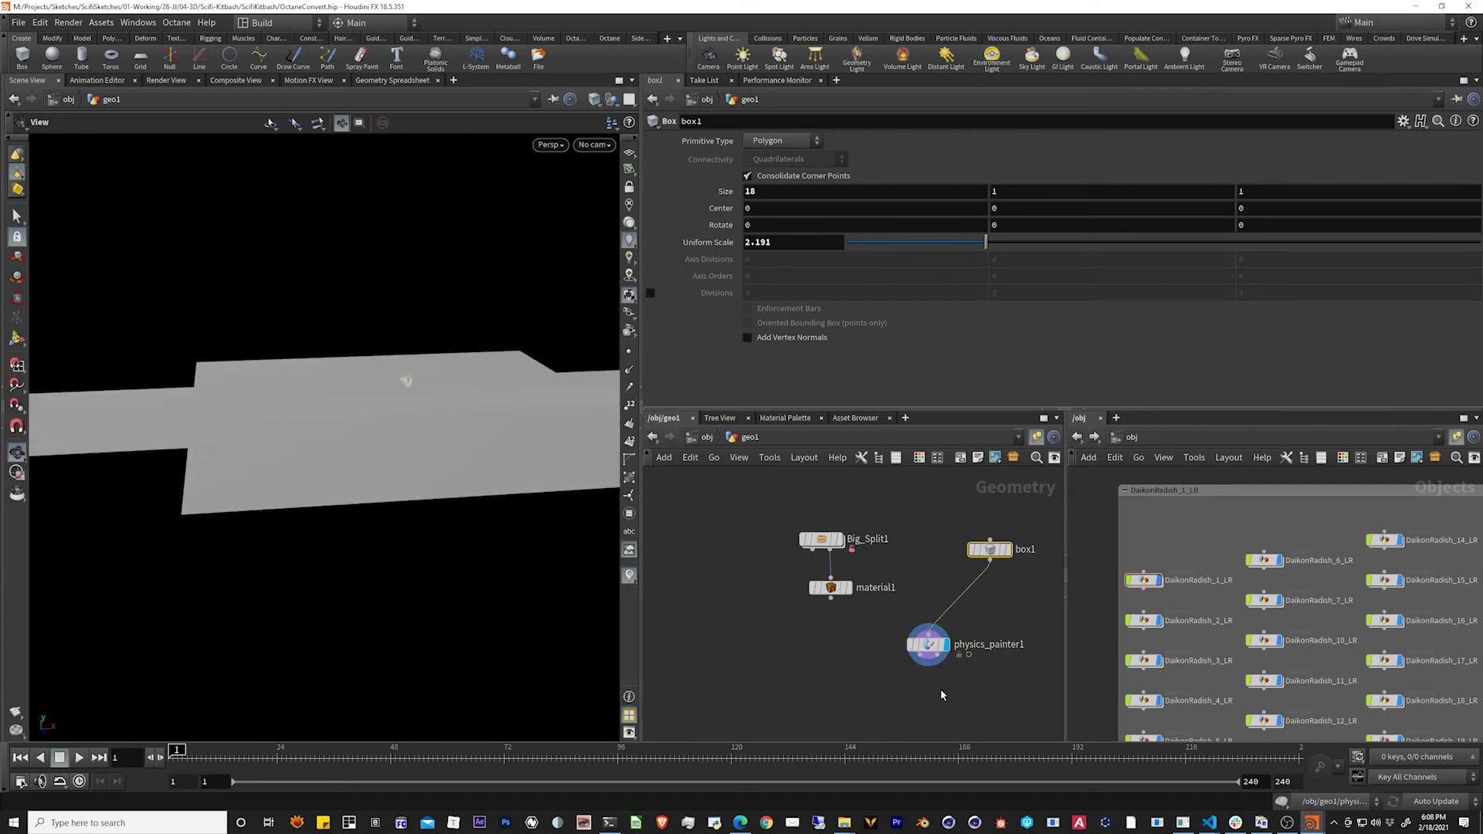
scroll(880, 642, "up", 3)
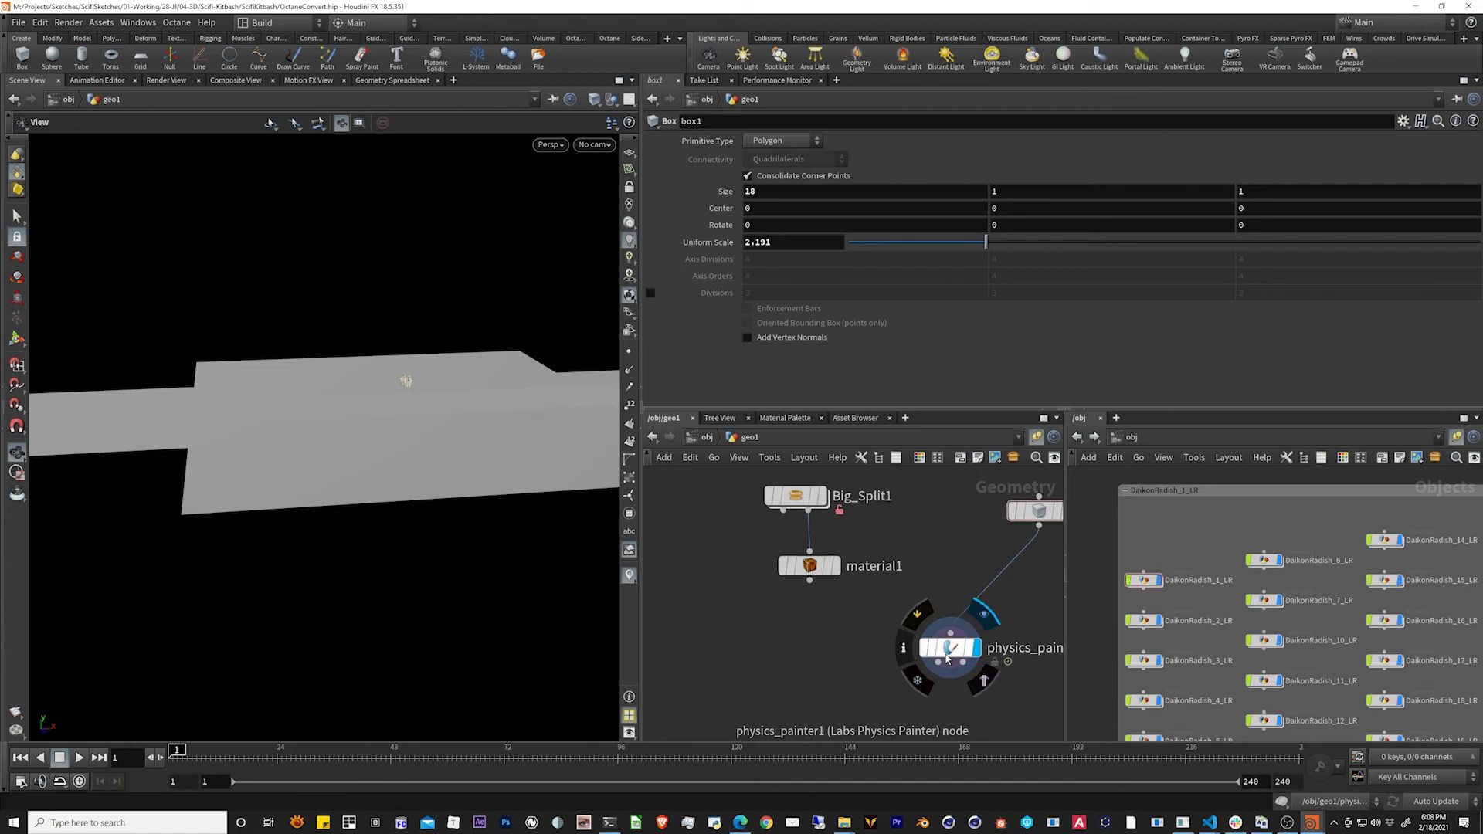
Quick-add the objects DaikonRadish_1_LR through DaikonRadish_30_LR as dynamic paint meshes on physics_painter1.
left_click(948, 647)
left_click(656, 311)
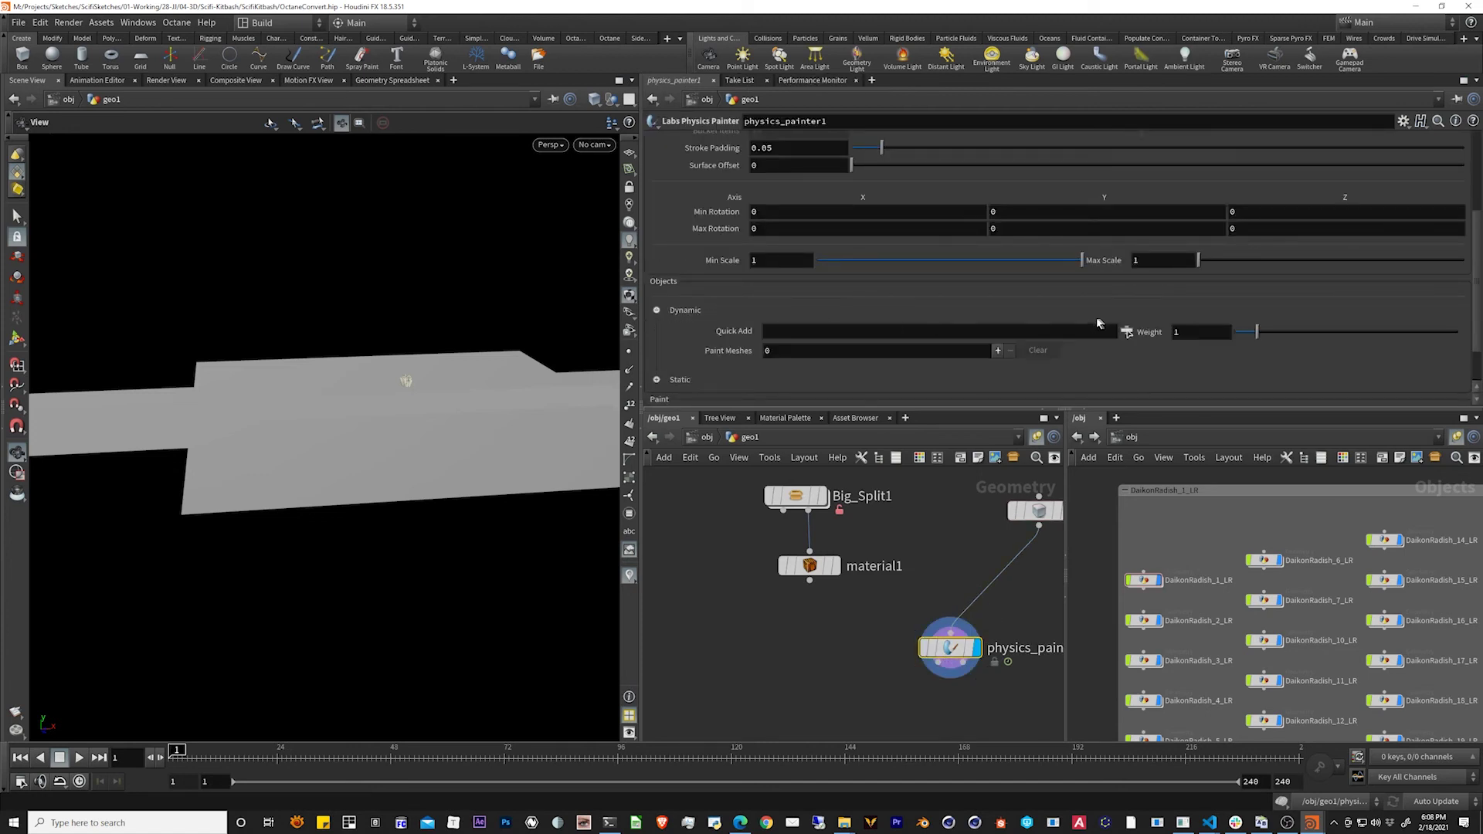
left_click(1127, 333)
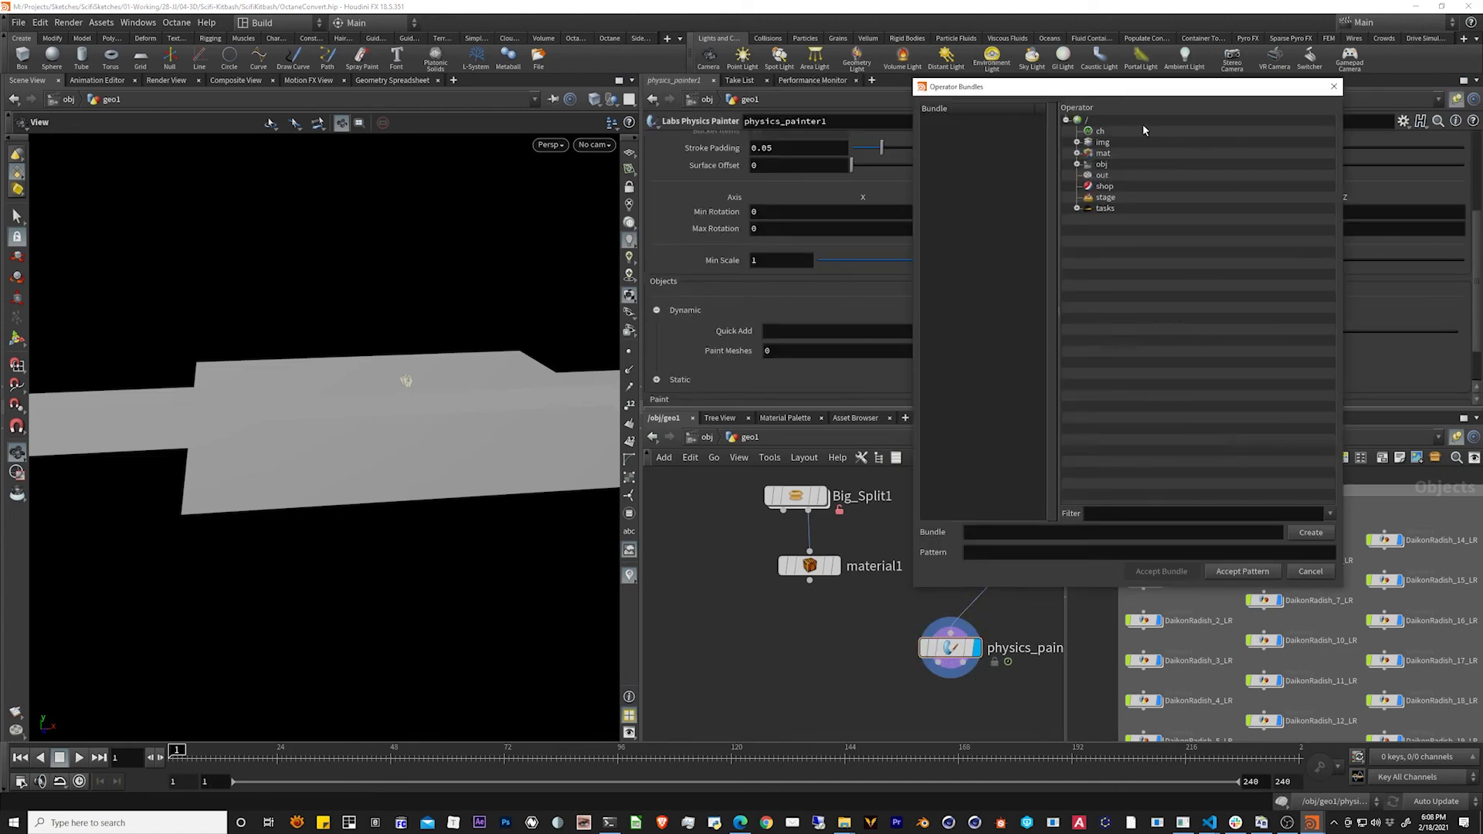
left_click_drag(1151, 93, 1139, 108)
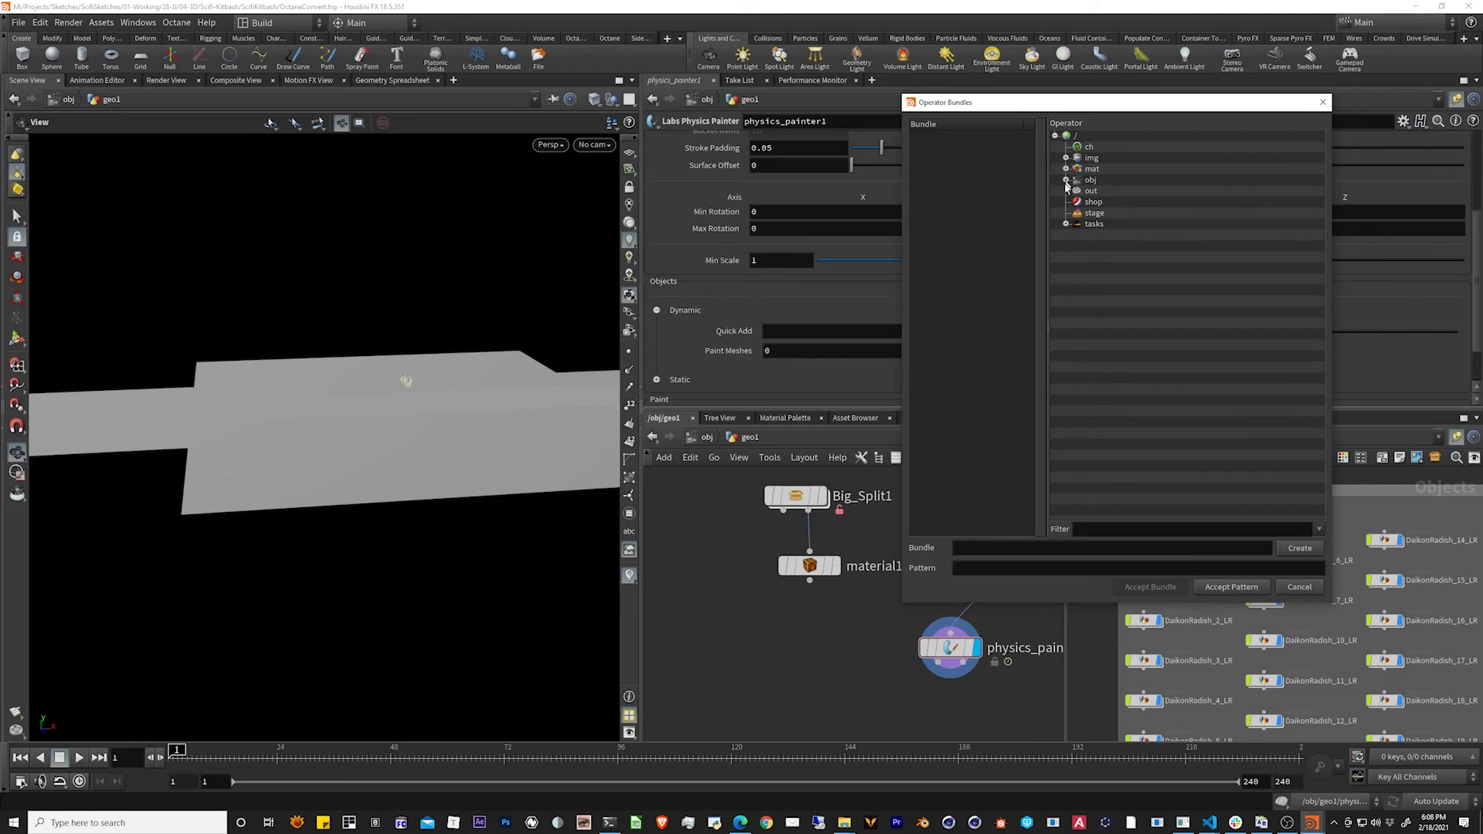
left_click(1066, 180)
left_click(1116, 191)
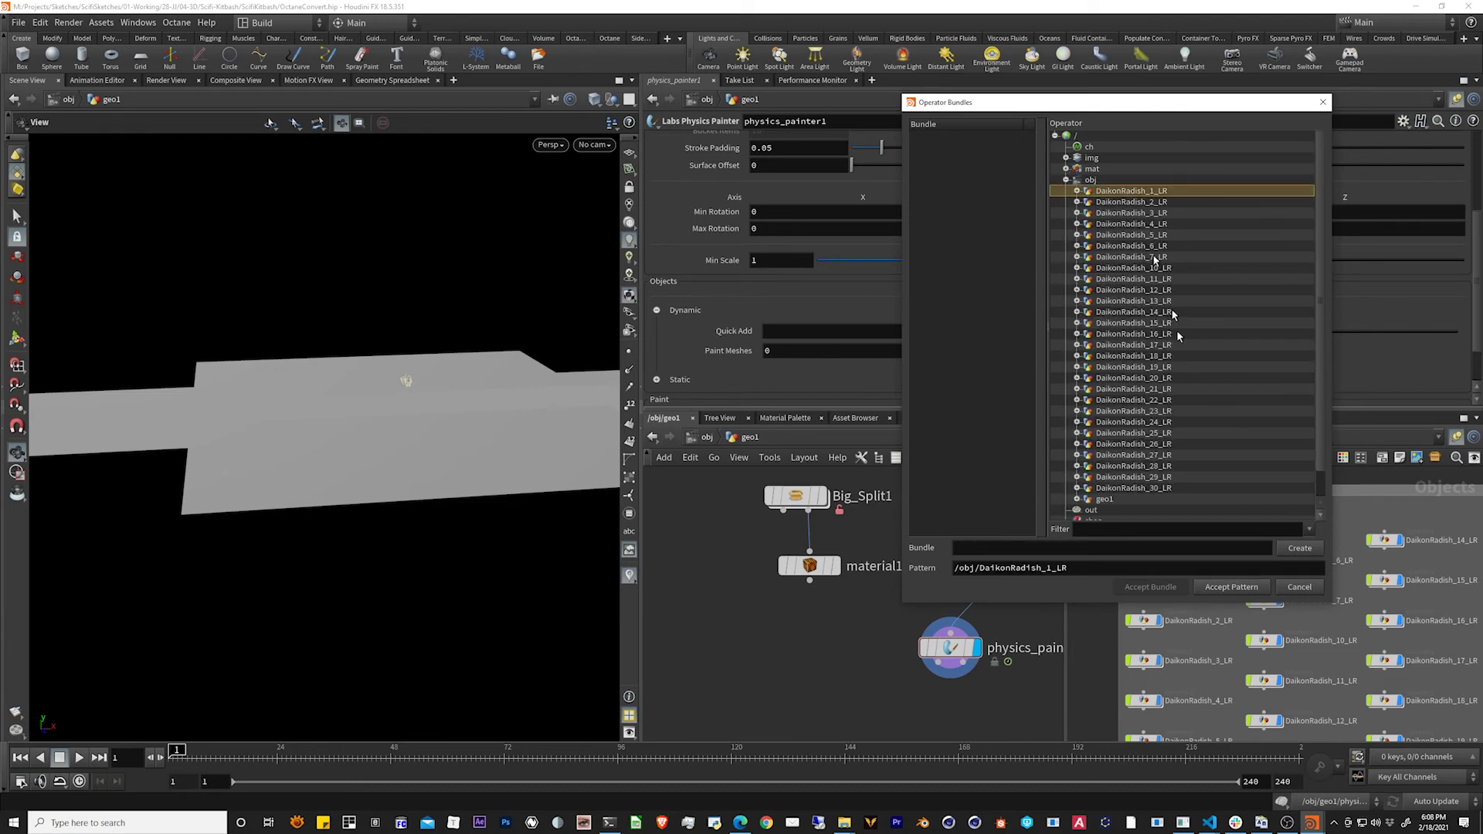
left_click(1166, 489, "shift")
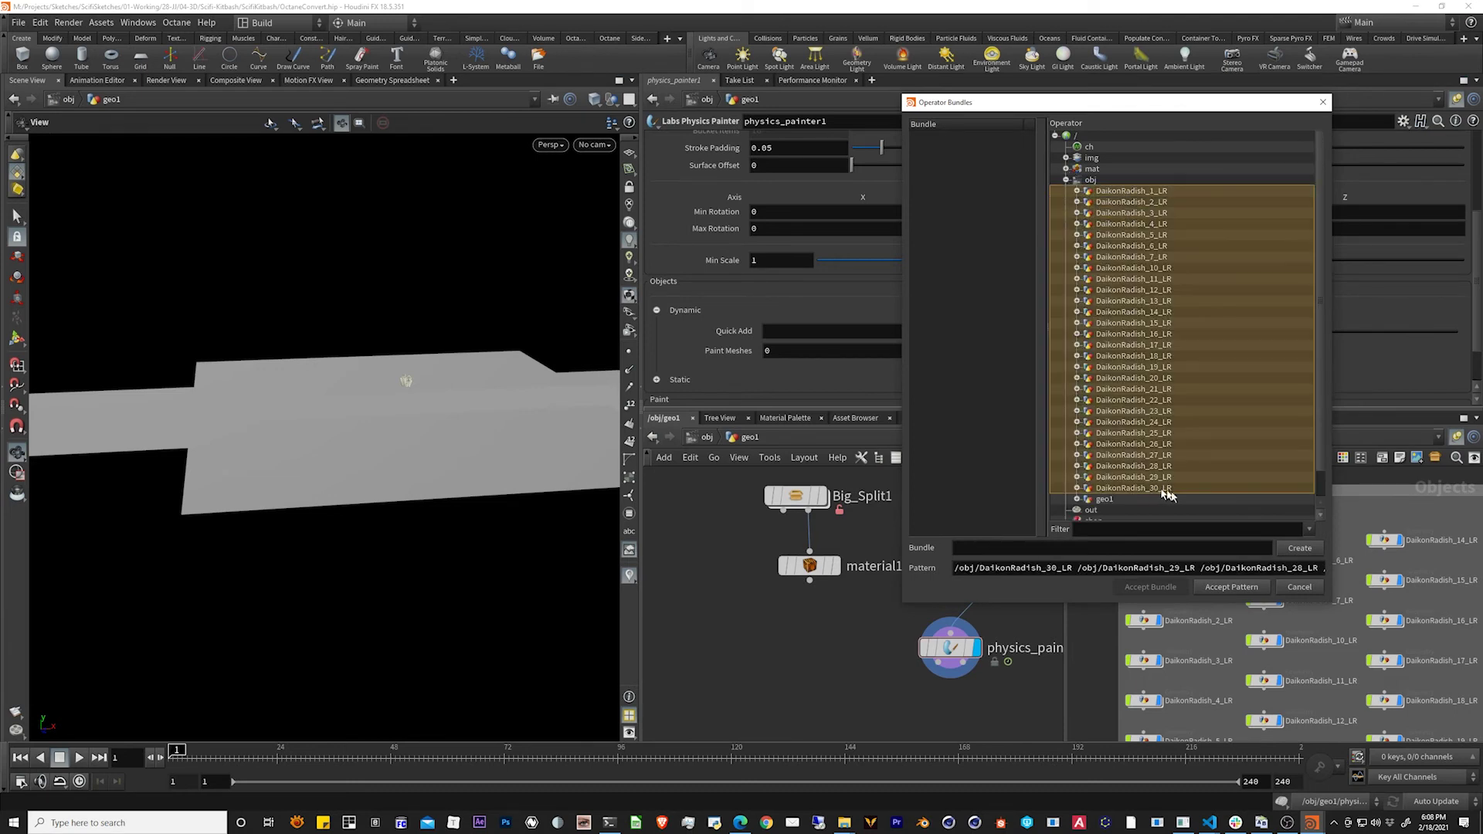
left_click(1231, 587)
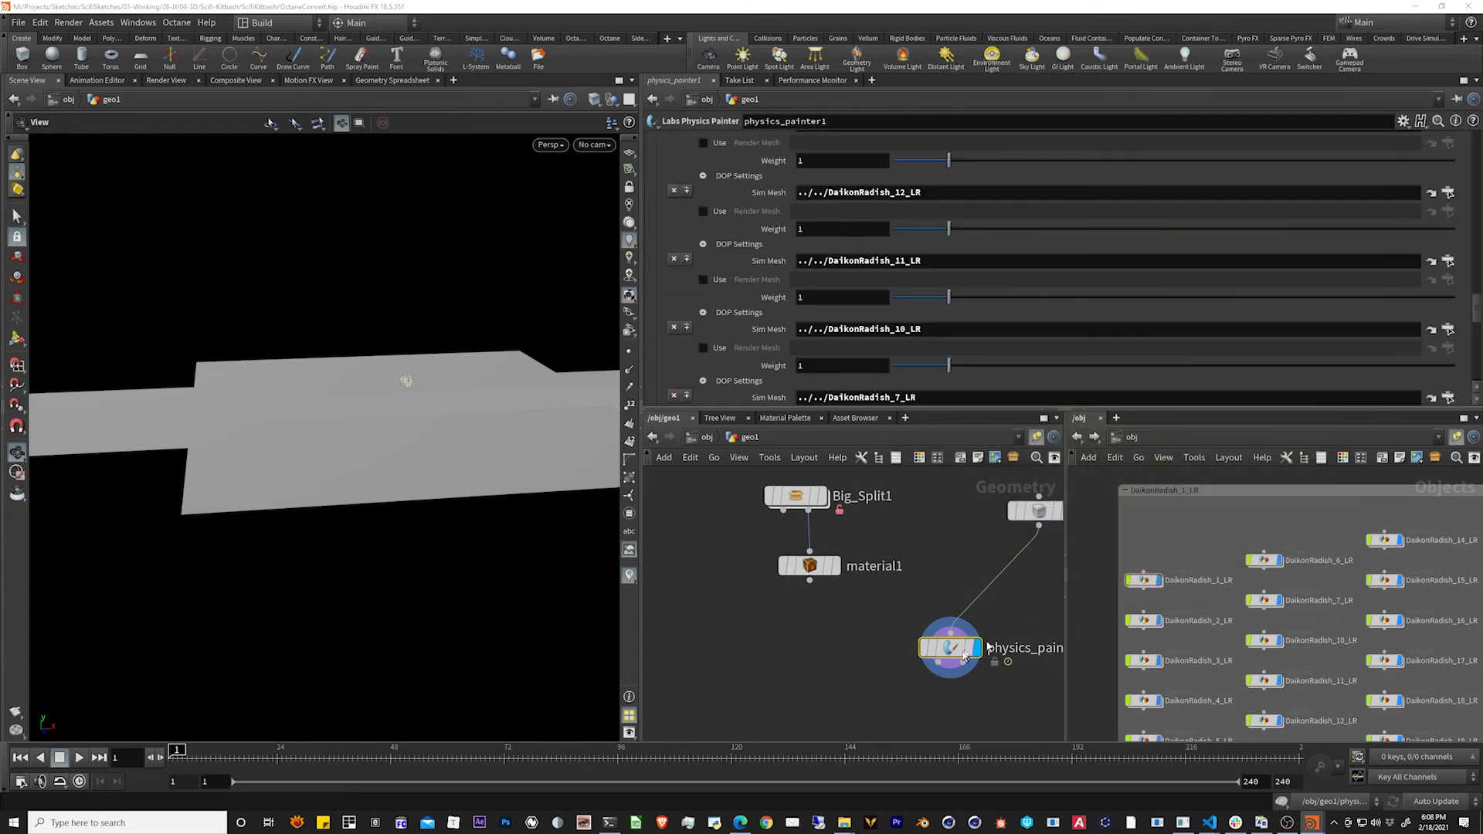
Shift the physics_painter1 node slightly and paint two groups of radishes onto the box with brush strokes.
left_click_drag(949, 651, 923, 624)
scroll(837, 324, "down", 5)
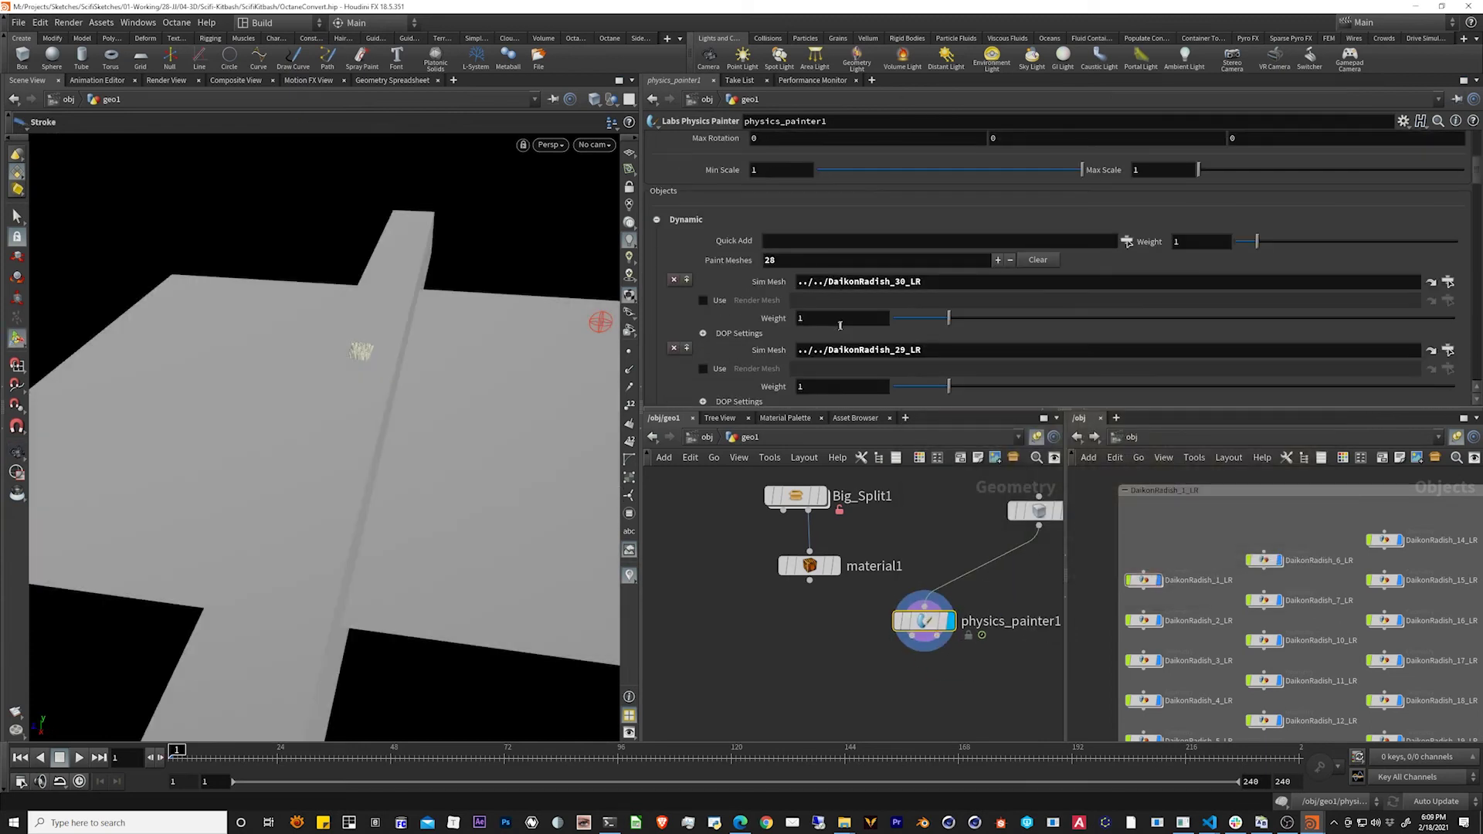
scroll(837, 324, "up", 4)
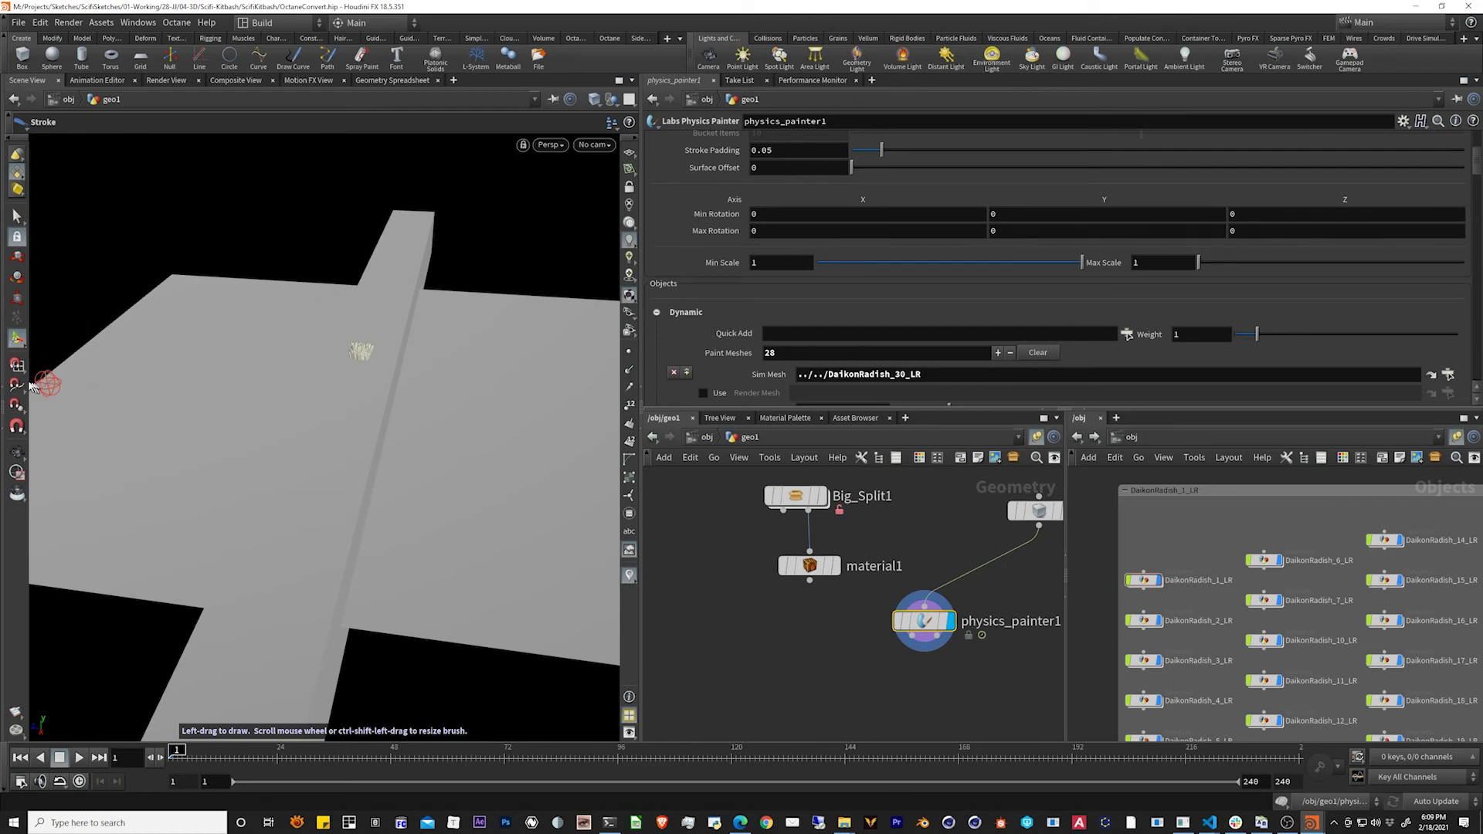
key("Escape")
mouse_move(355, 321)
left_mouse_down()
mouse_move(344, 440)
mouse_move(328, 392)
mouse_move(321, 441)
left_mouse_up()
key("Return")
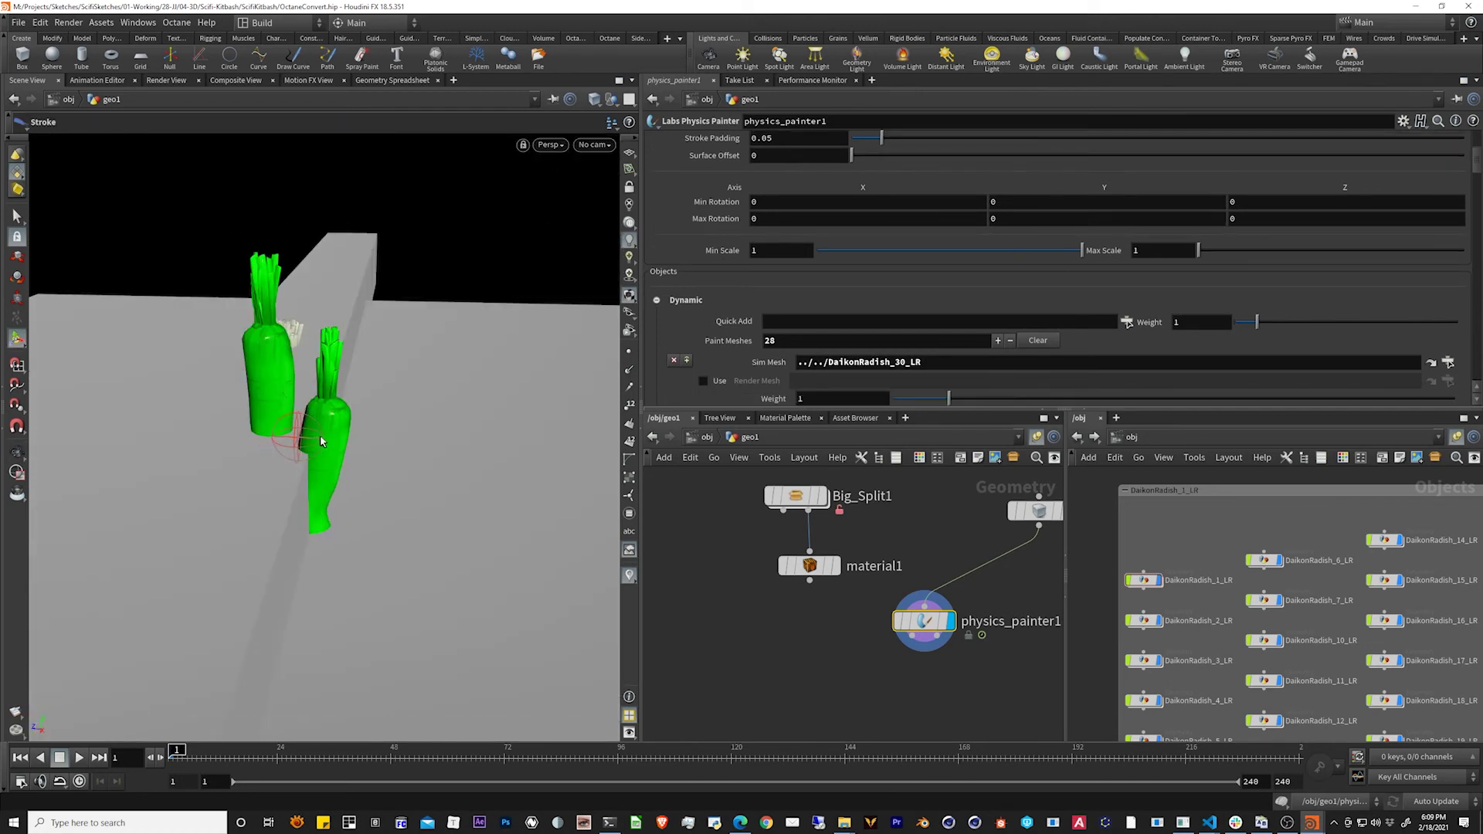
key("Escape")
mouse_move(417, 320)
left_mouse_down()
mouse_move(330, 326)
mouse_move(335, 386)
mouse_move(412, 407)
left_mouse_up()
key("Return")
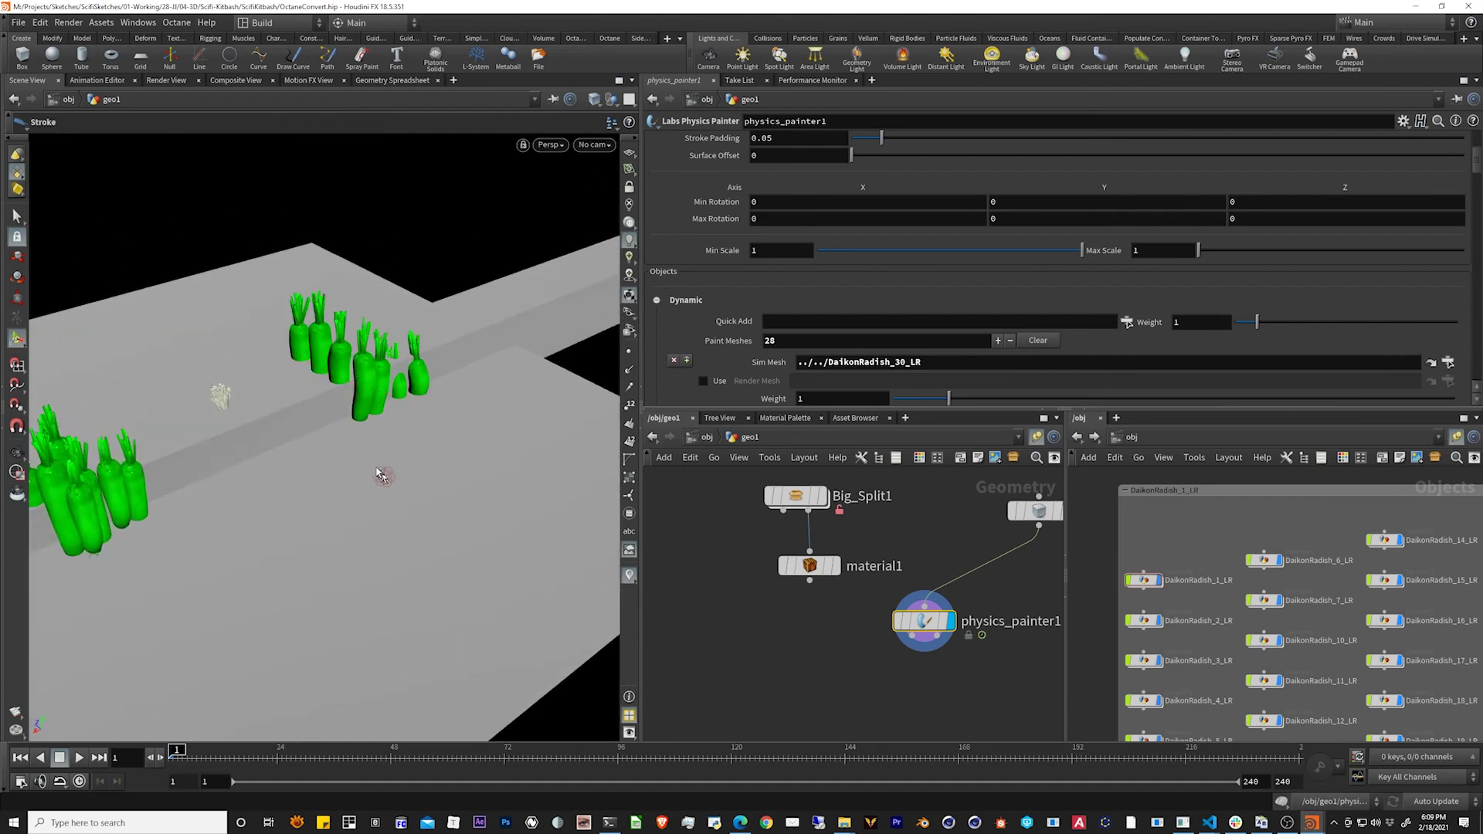
Undo the stroke painted too close to the camera and paint a few radishes between the two existing groups.
left_click_drag(241, 416, 324, 431, "alt")
left_click_drag(108, 522, 299, 419)
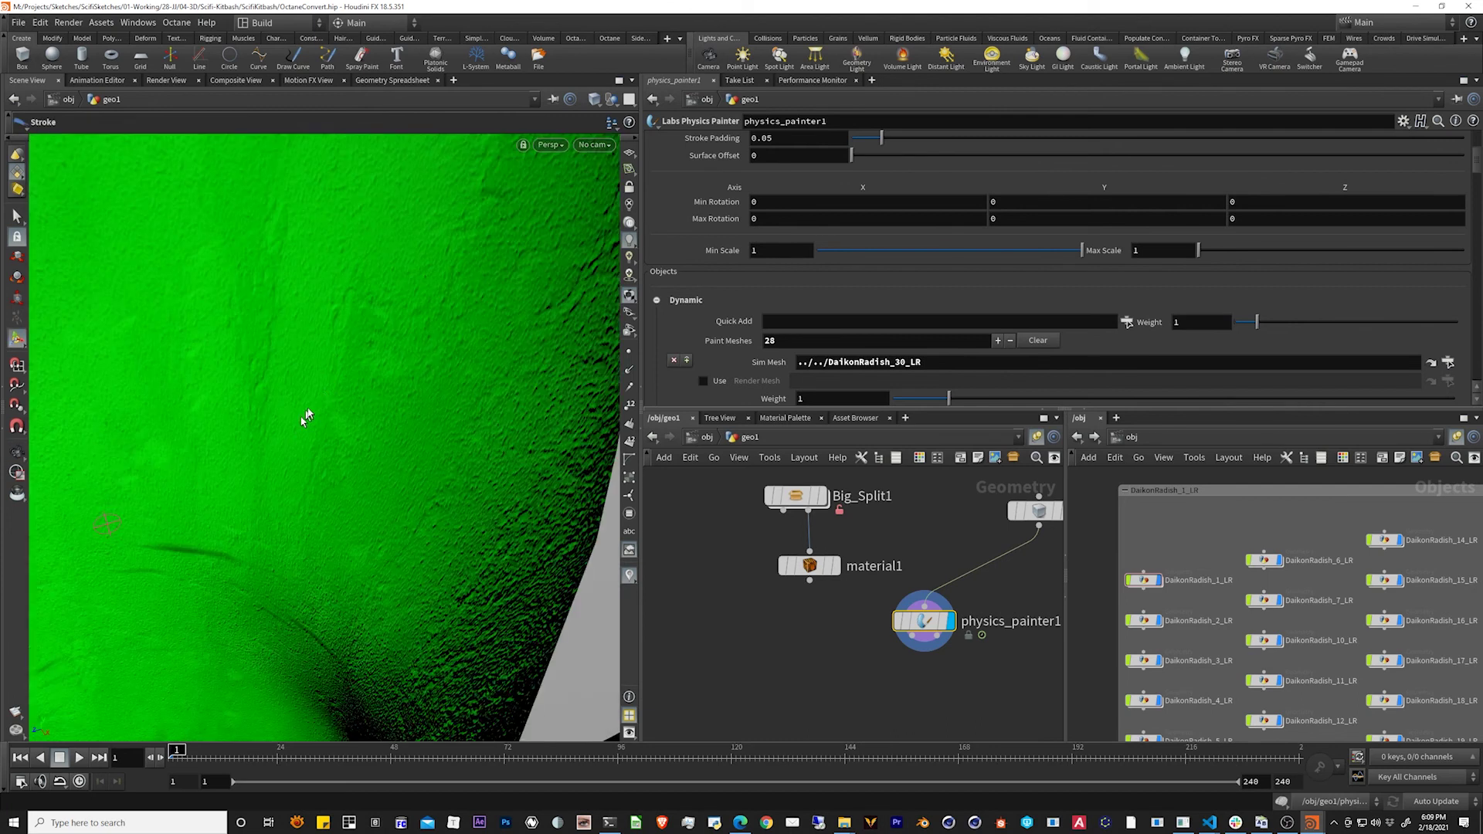
key("ctrl+z")
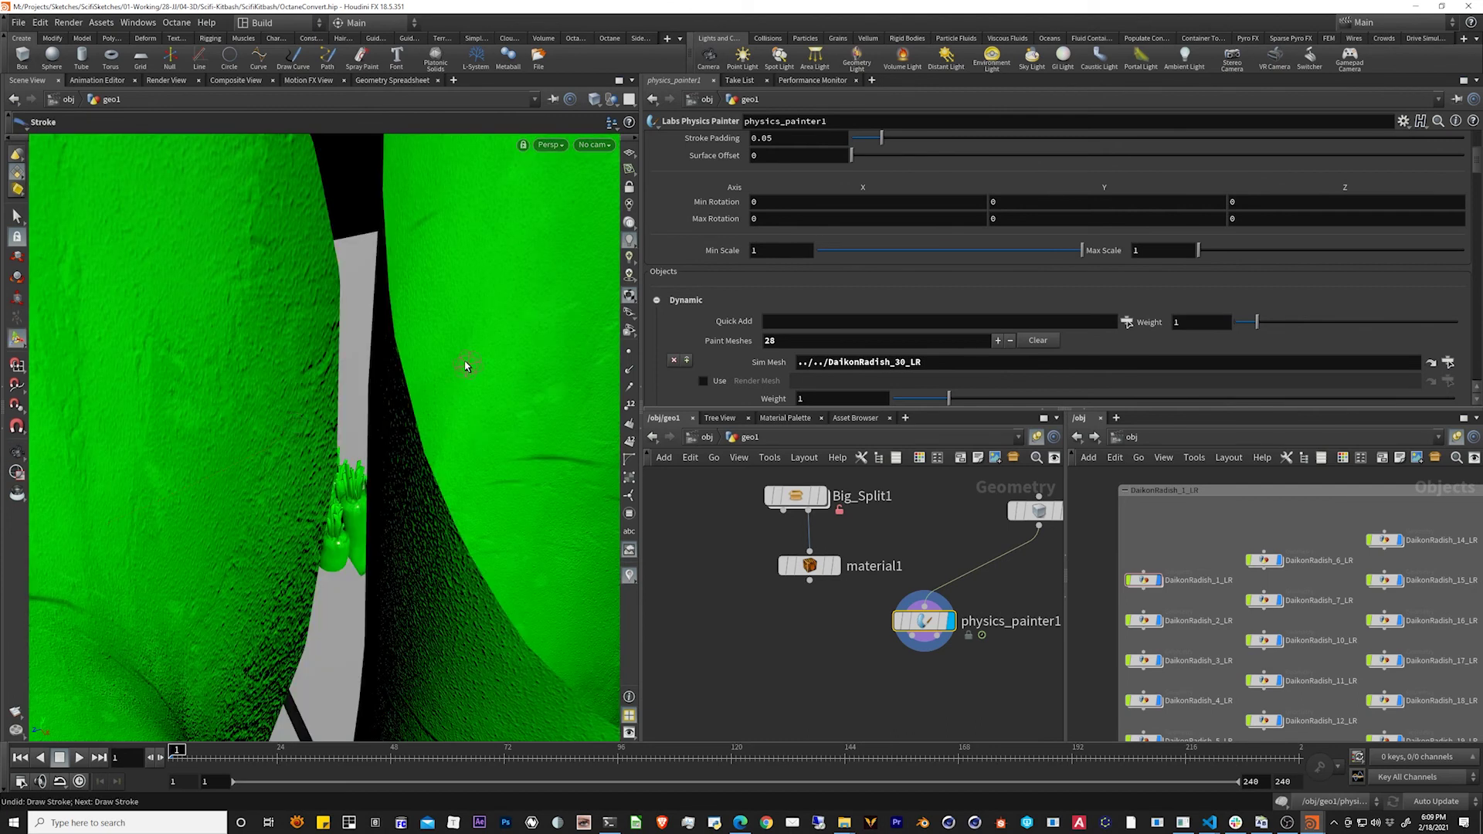
left_click_drag(463, 358, 368, 369, "alt")
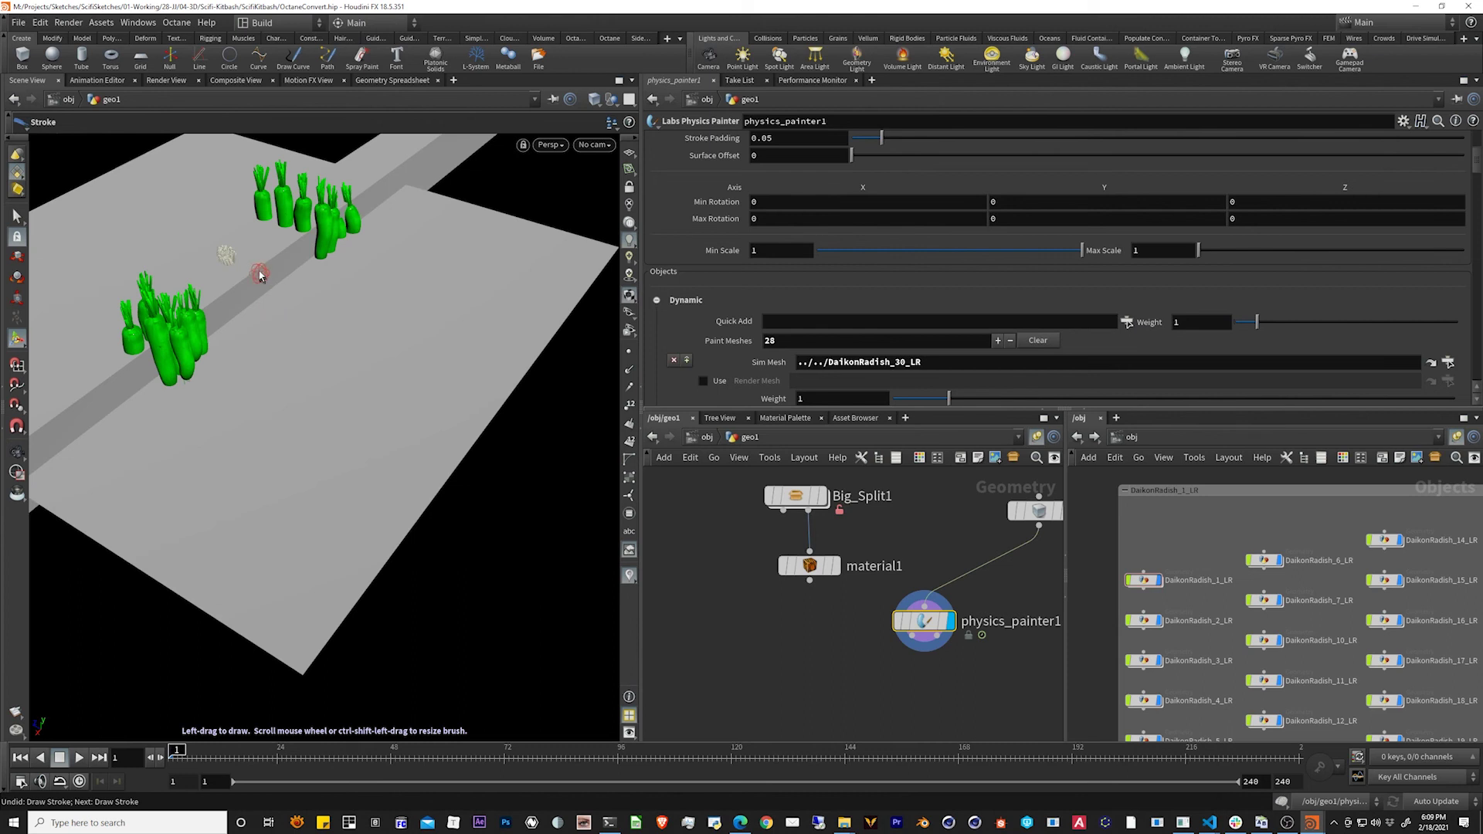
left_click_drag(241, 256, 280, 294)
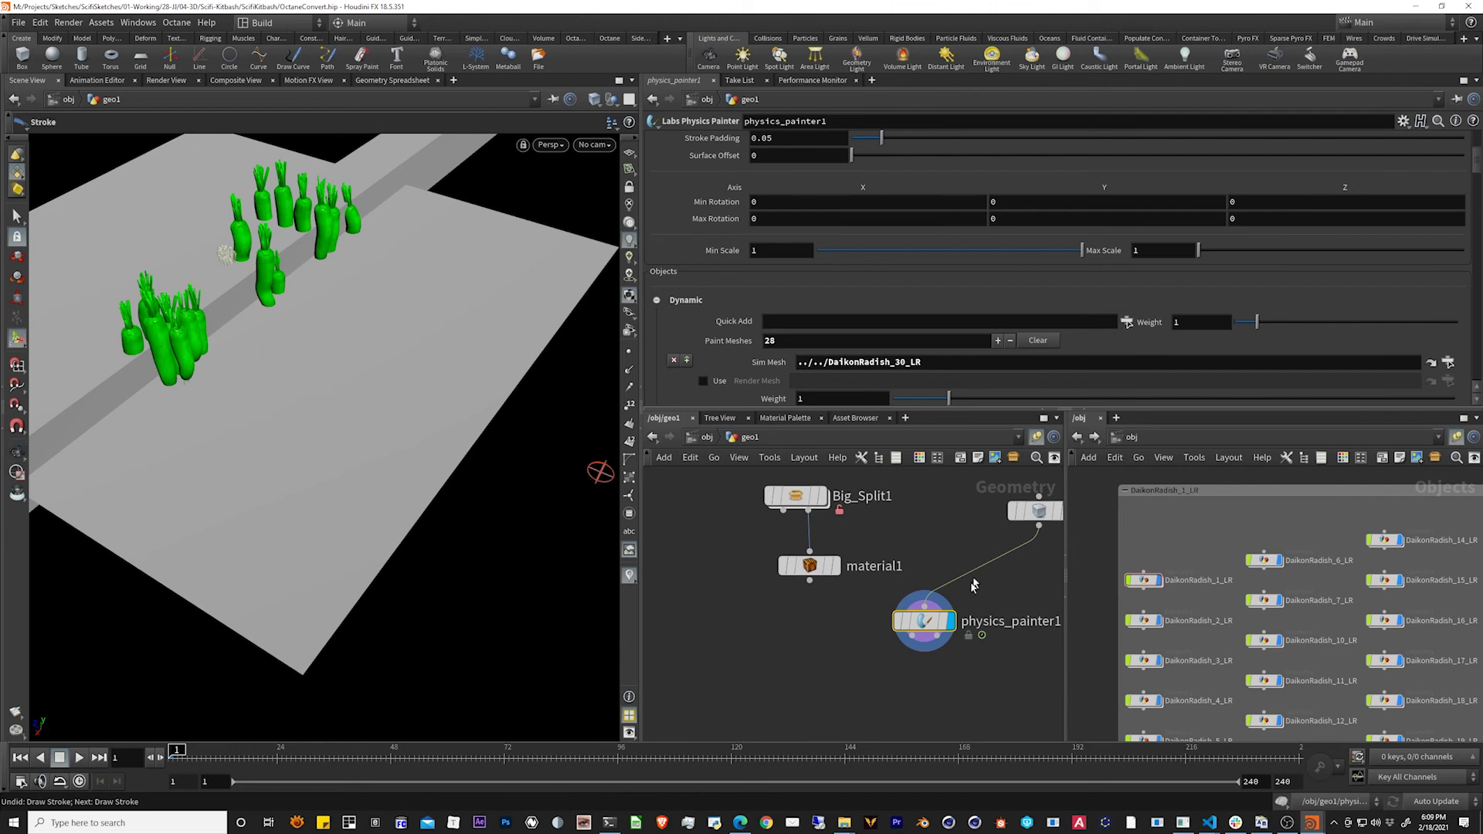
Try a Surface Offset of 10 on the physics painter.
scroll(824, 265, "up", 3)
left_click(824, 265)
type("10")
key("Return")
left_click_drag(193, 294, 281, 255, "alt")
right_click_drag(281, 255, 232, 309, "alt")
left_click_drag(1065, 267, 1338, 267)
left_click_drag(370, 347, 324, 309, "alt")
Set the Surface Offset to 3 and run the simulation so the painted radishes fall onto the box.
double_click(803, 269)
type("3")
key("Return")
key("Up")
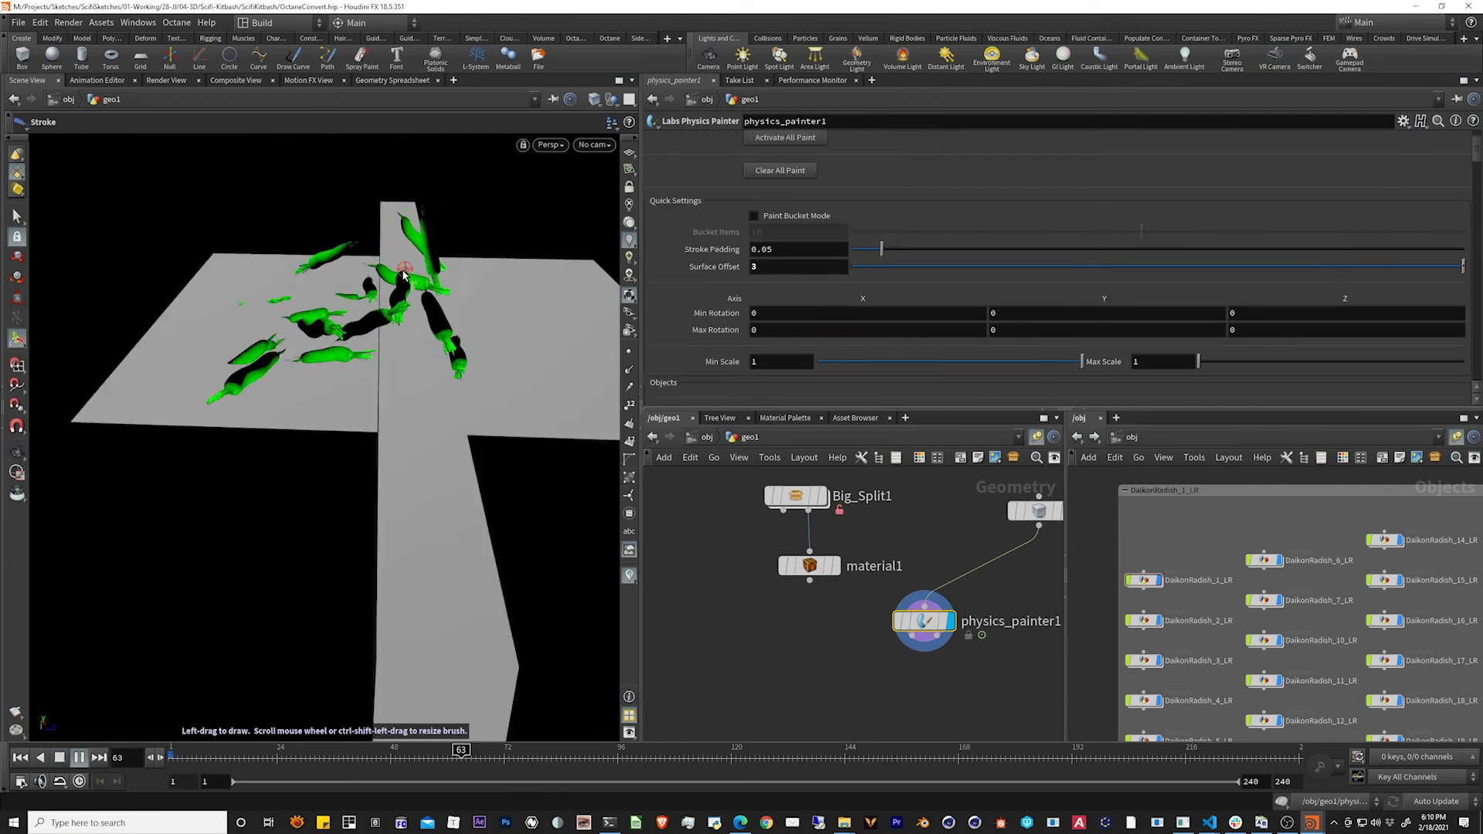
key("Up")
Store the simulated radishes as painter data and add a displayed Null node below physics_painter1.
scroll(766, 160, "up", 2)
left_click(765, 160)
key("Tab")
type("null")
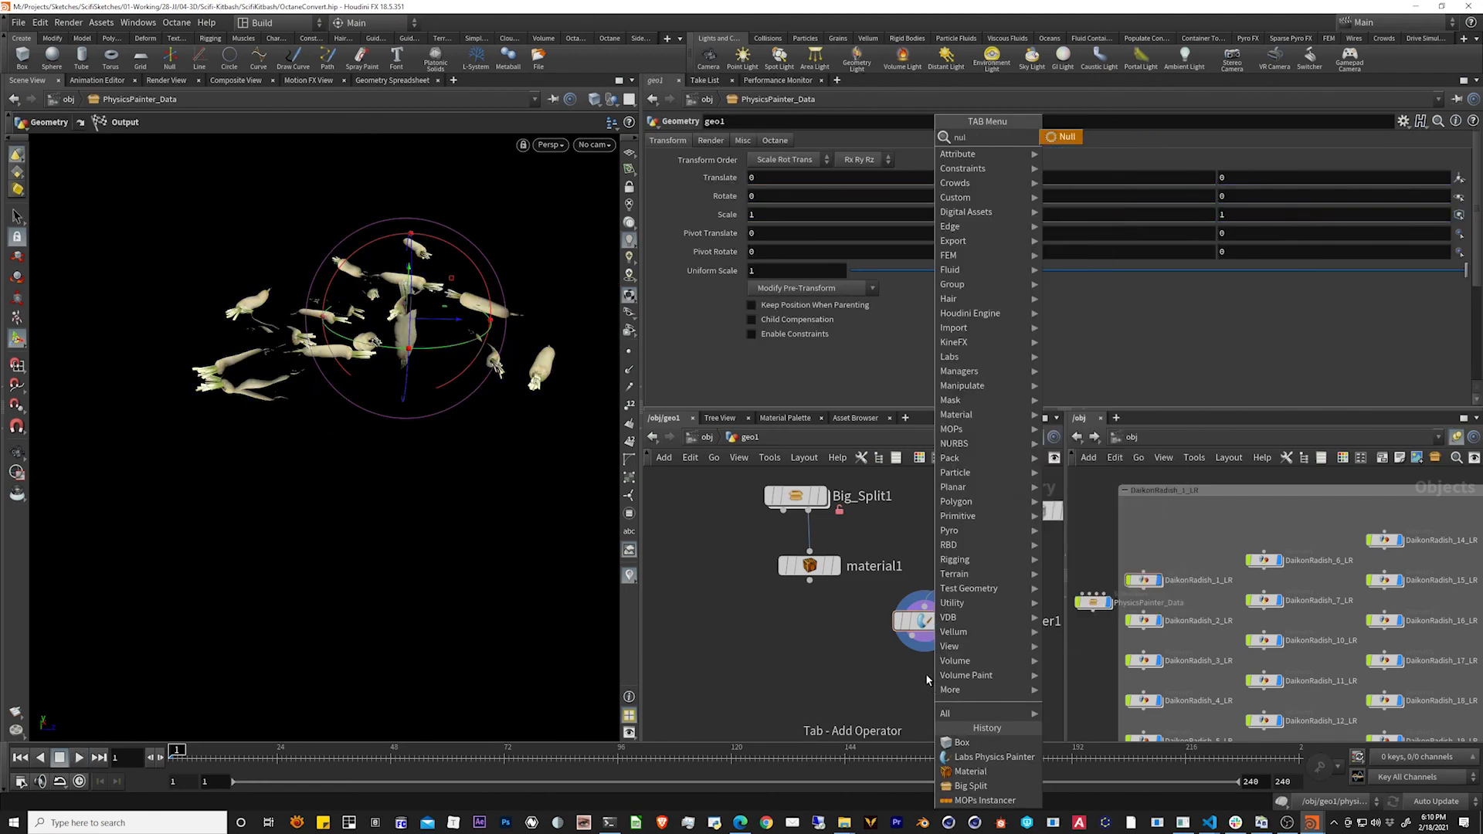
key("Return")
left_click(908, 697)
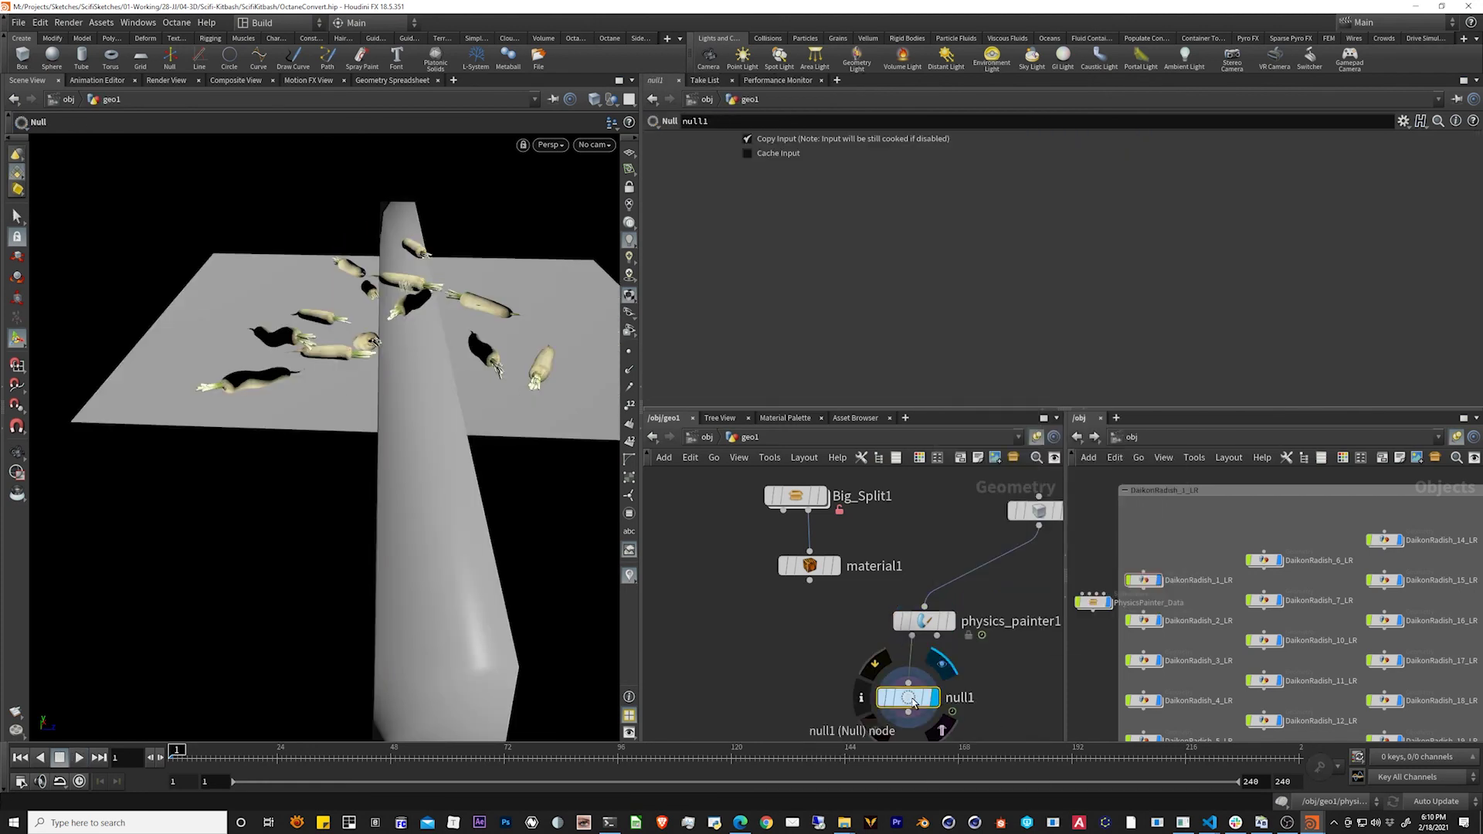
Examine the settled radishes on the box from several angles and review the node networks.
scroll(383, 346, "up", 3)
left_click_drag(383, 346, 267, 376)
left_click_drag(590, 297, 382, 328)
scroll(387, 406, "up", 4)
left_click_drag(388, 406, 297, 434)
scroll(864, 535, "down", 3)
middle_click_drag(905, 498, 865, 521)
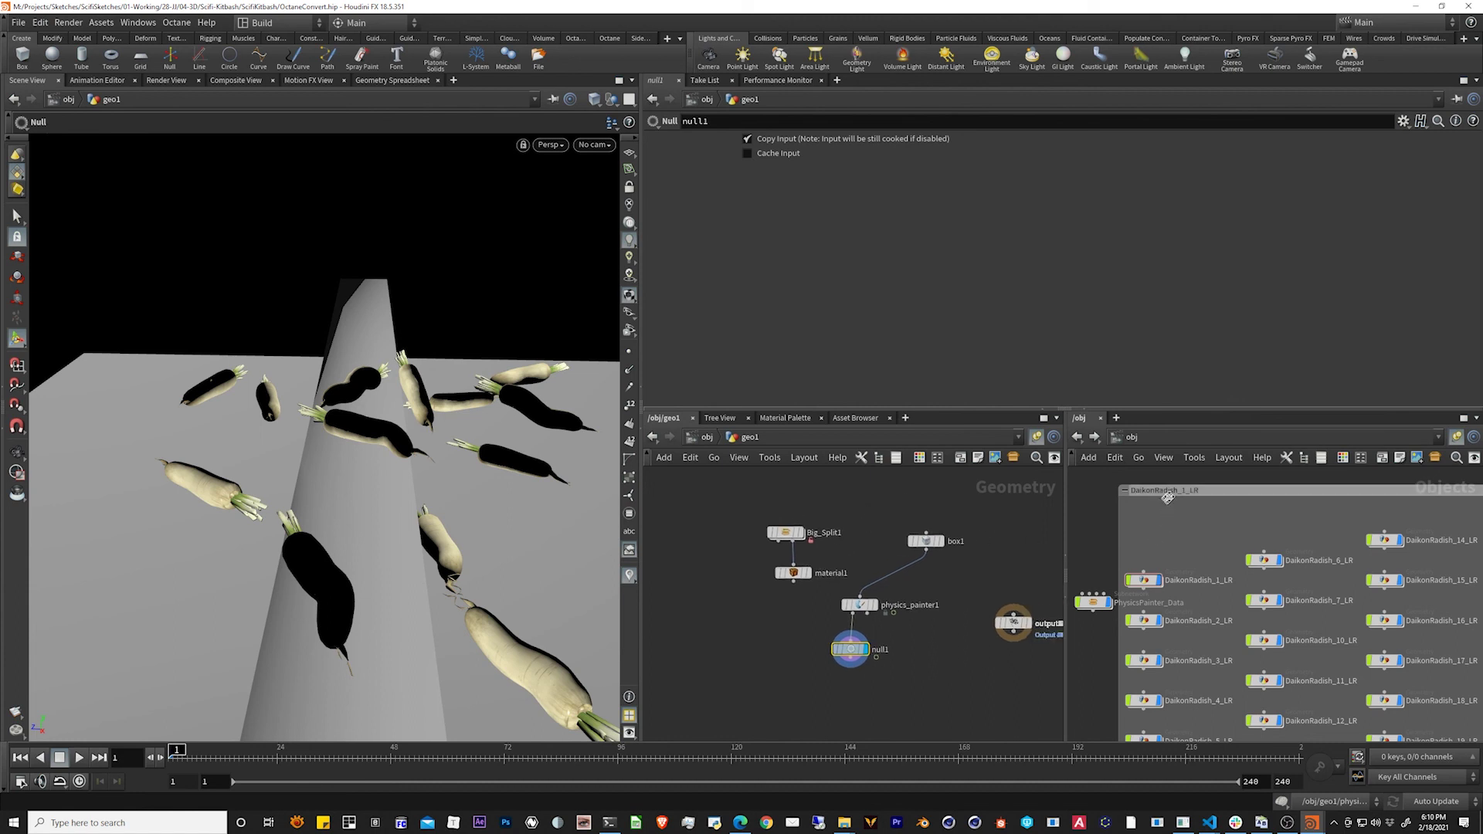
scroll(1112, 506, "down", 4)
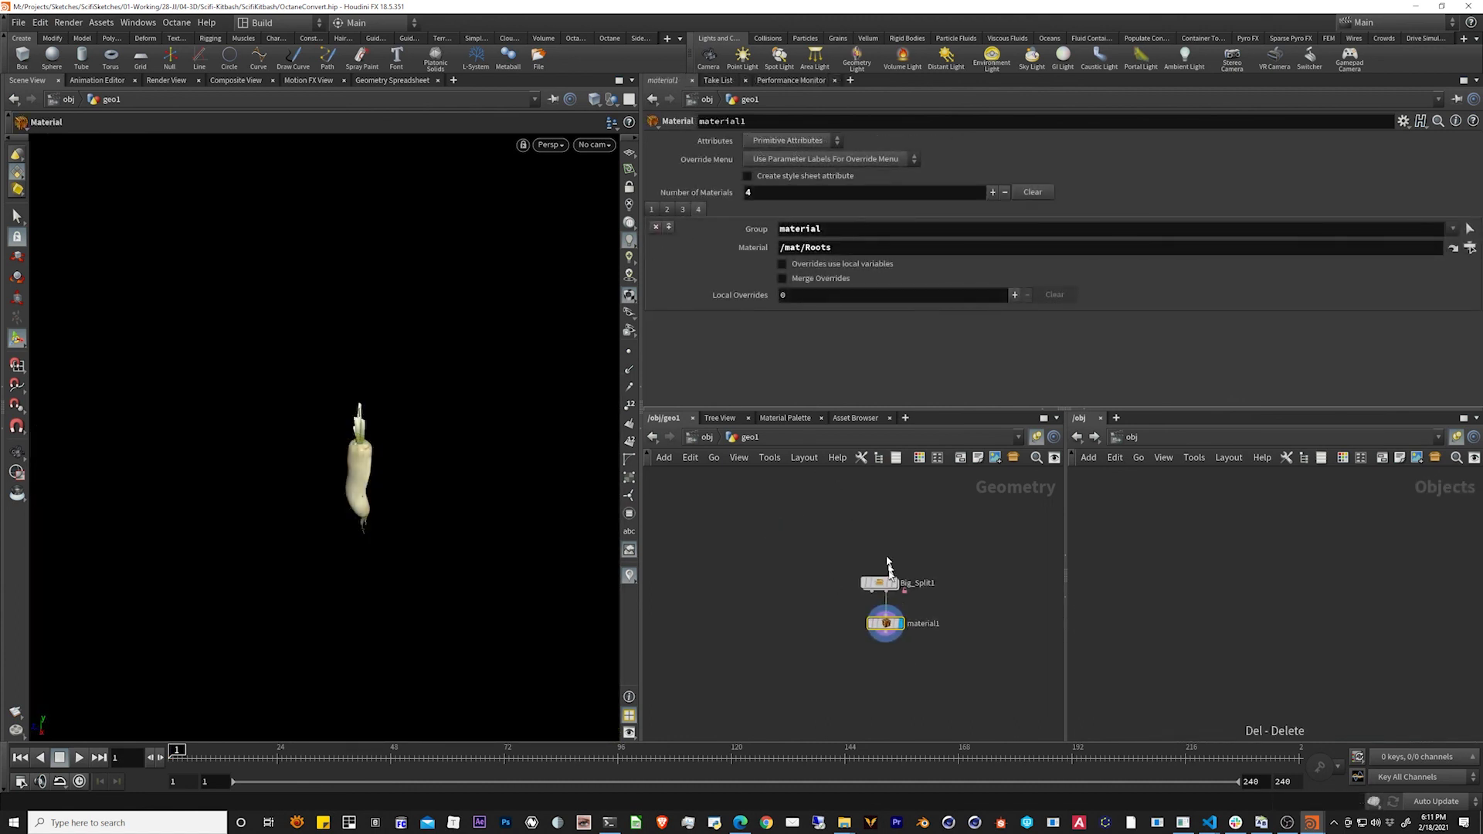
Split the imported radish geometry into a subnet with the Big_Split1 node.
left_click(879, 582)
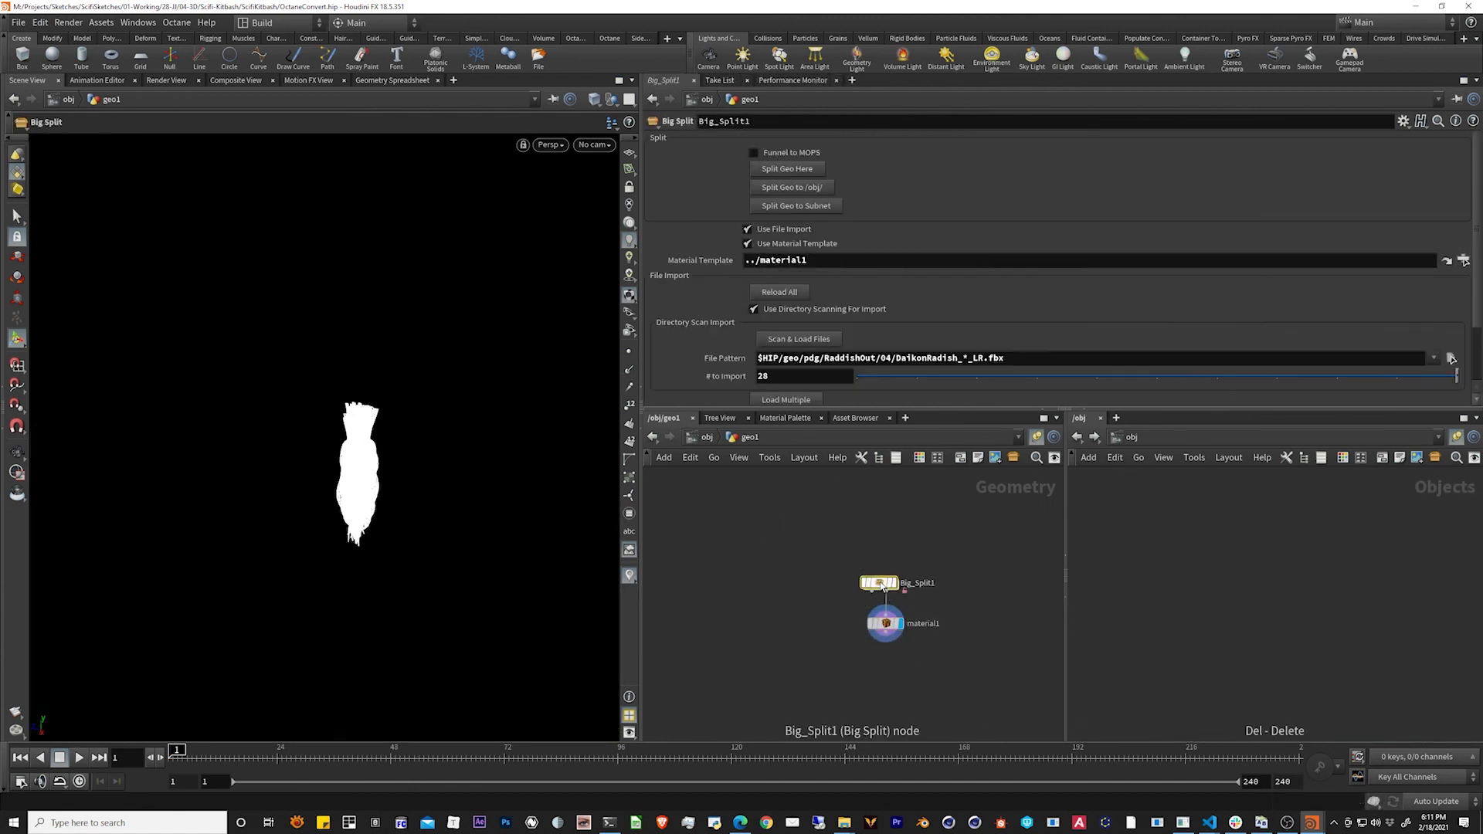
left_click(791, 207)
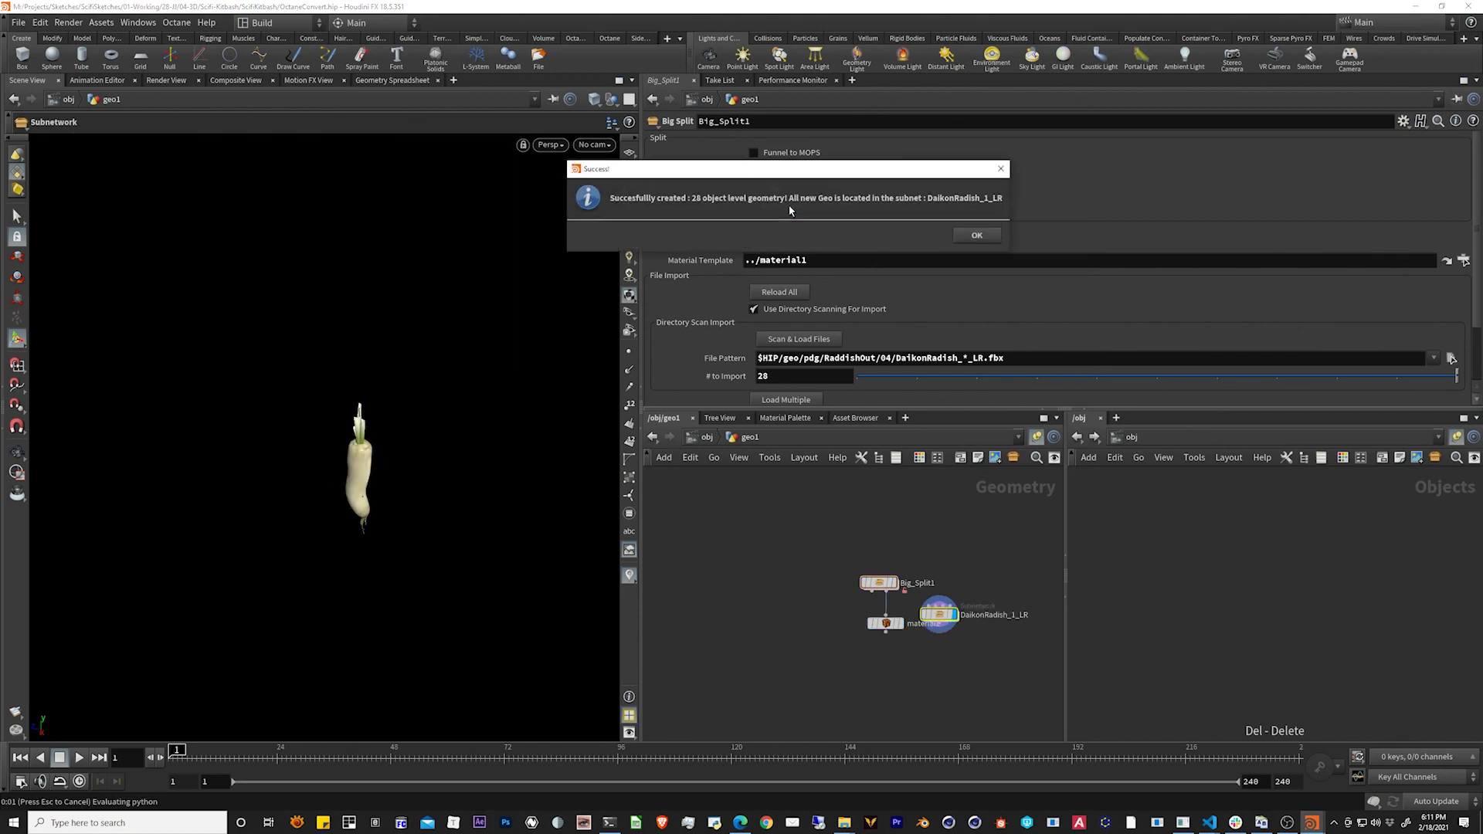
left_click(979, 237)
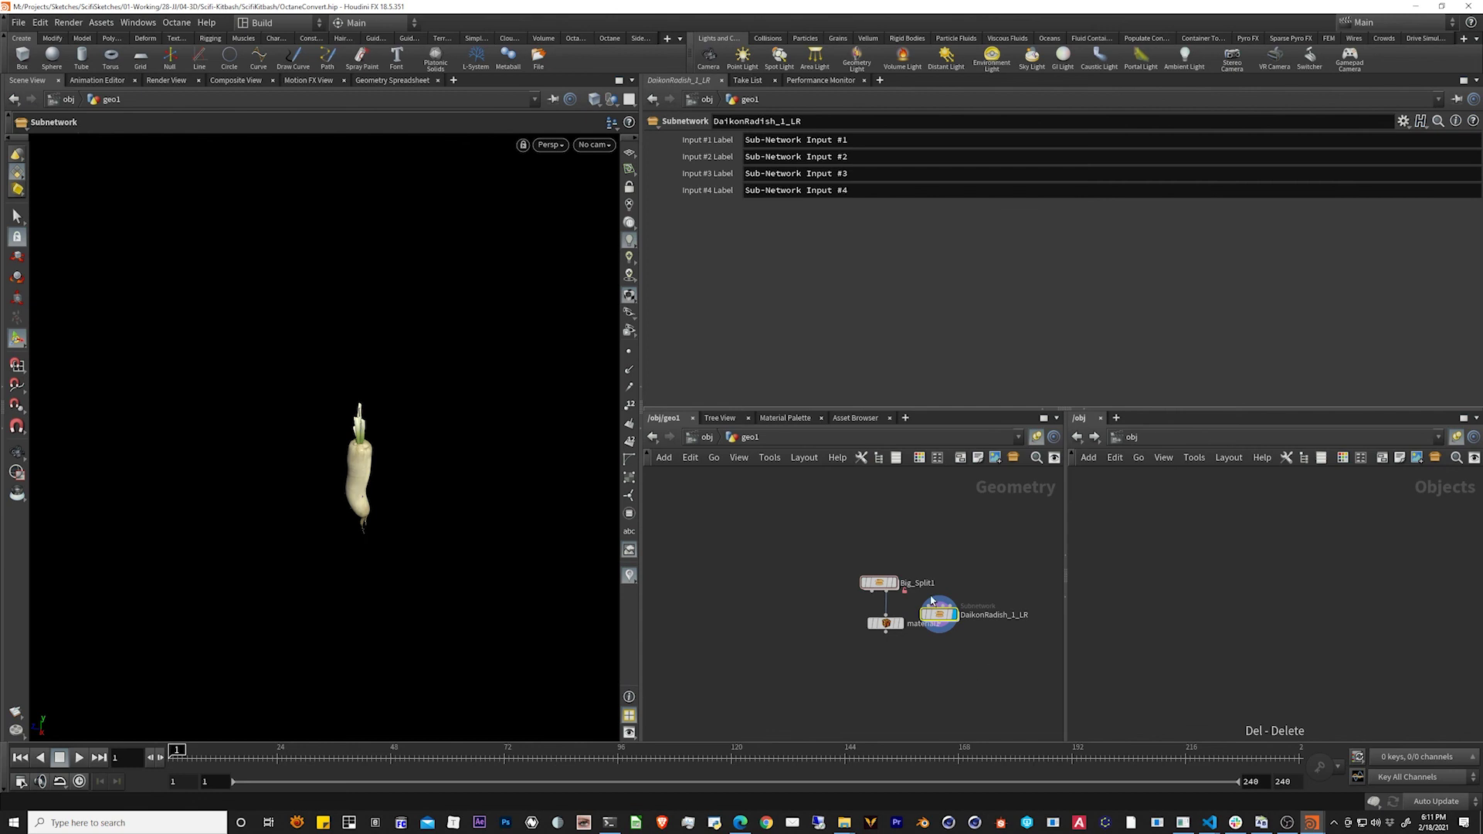
Examine the nodes inside the DaikonRadish_1_LR subnet down to its switch and output, and return to geo1.
scroll(965, 610, "up", 5)
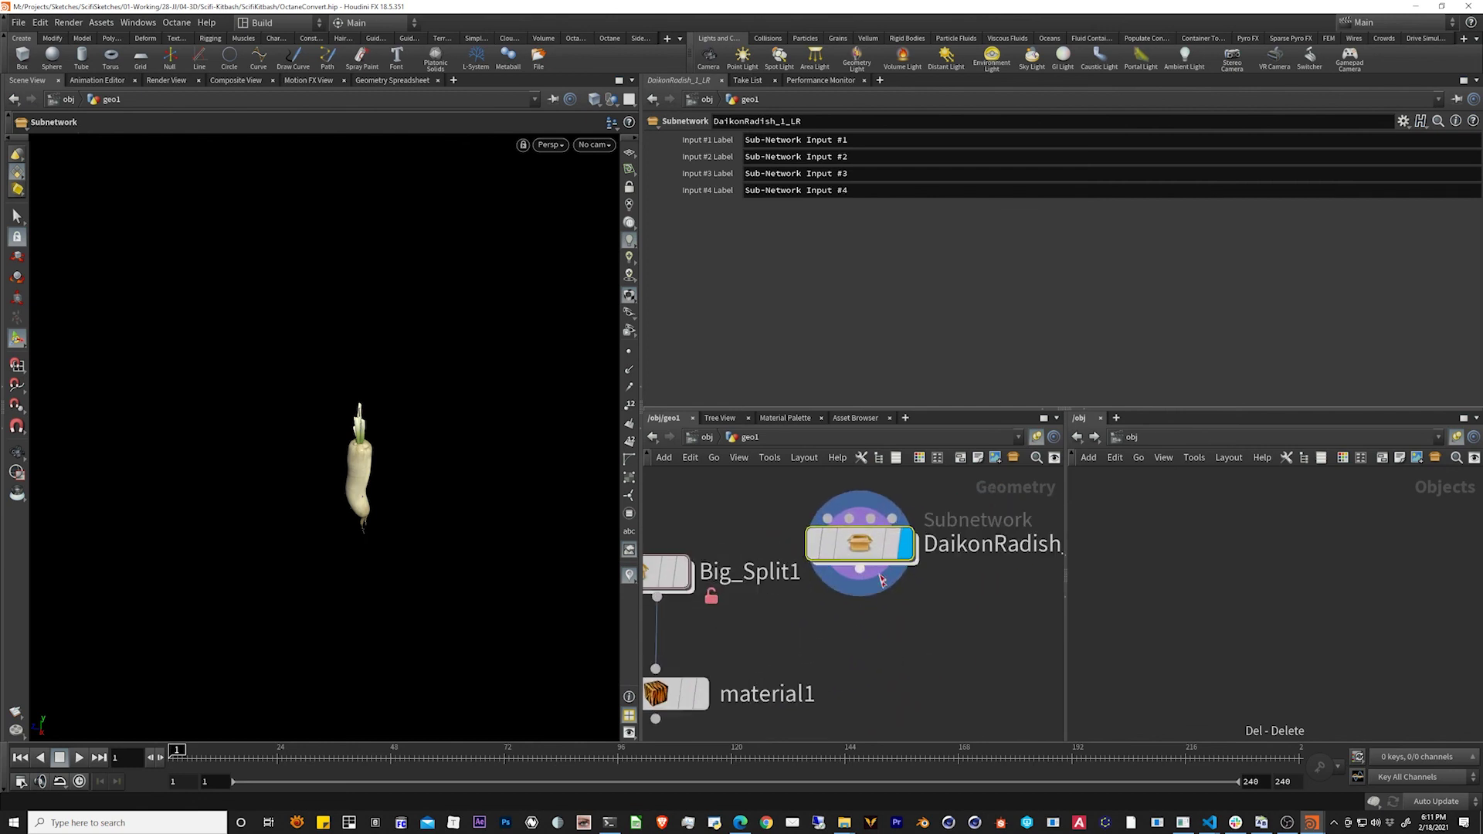
double_click(857, 544)
scroll(741, 658, "up", 5)
middle_click_drag(718, 650, 686, 646)
middle_click_drag(957, 694, 689, 648)
middle_click_drag(938, 670, 732, 644)
scroll(812, 648, "up", 7)
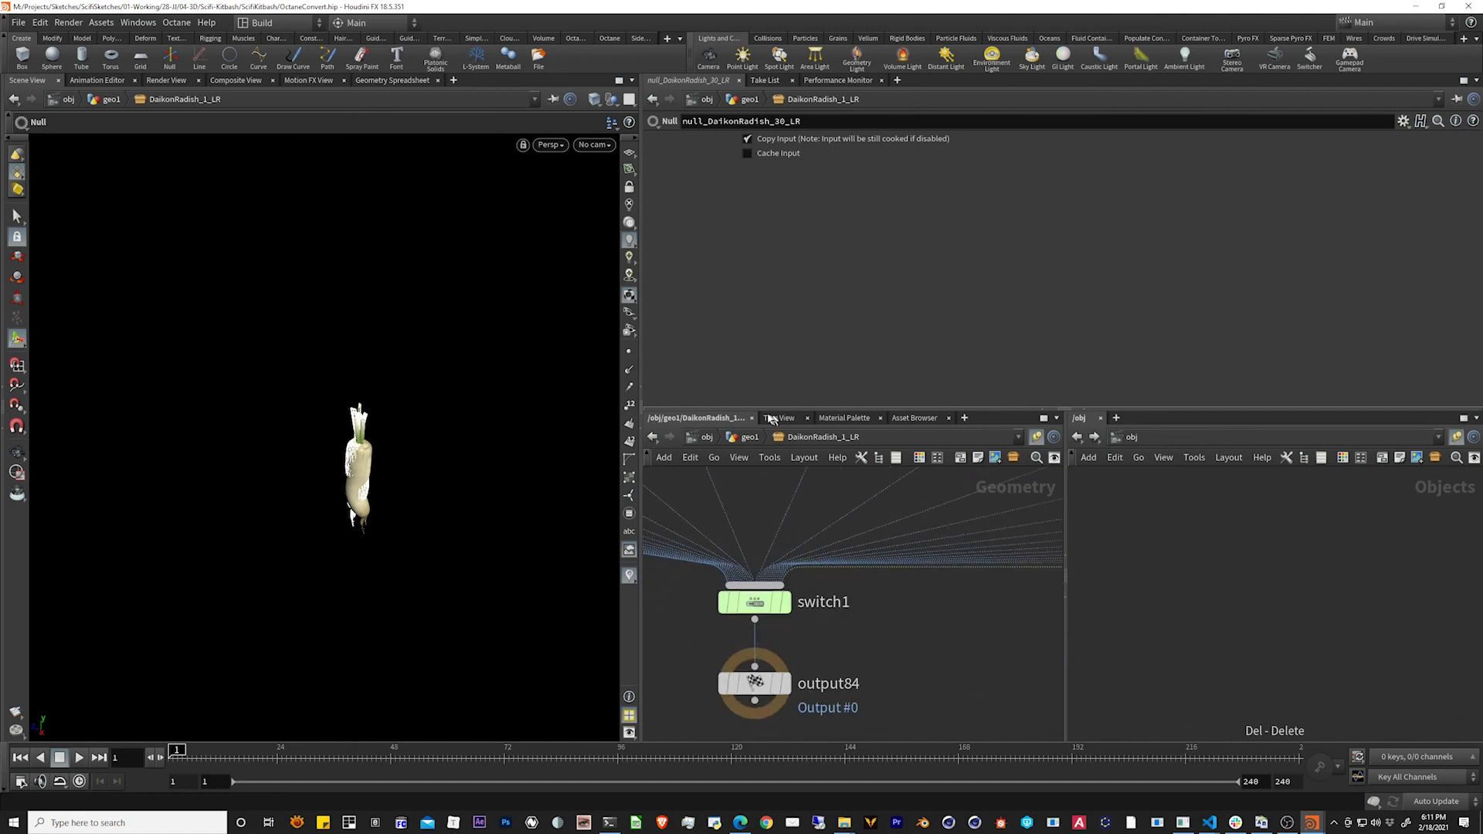
left_click(742, 438)
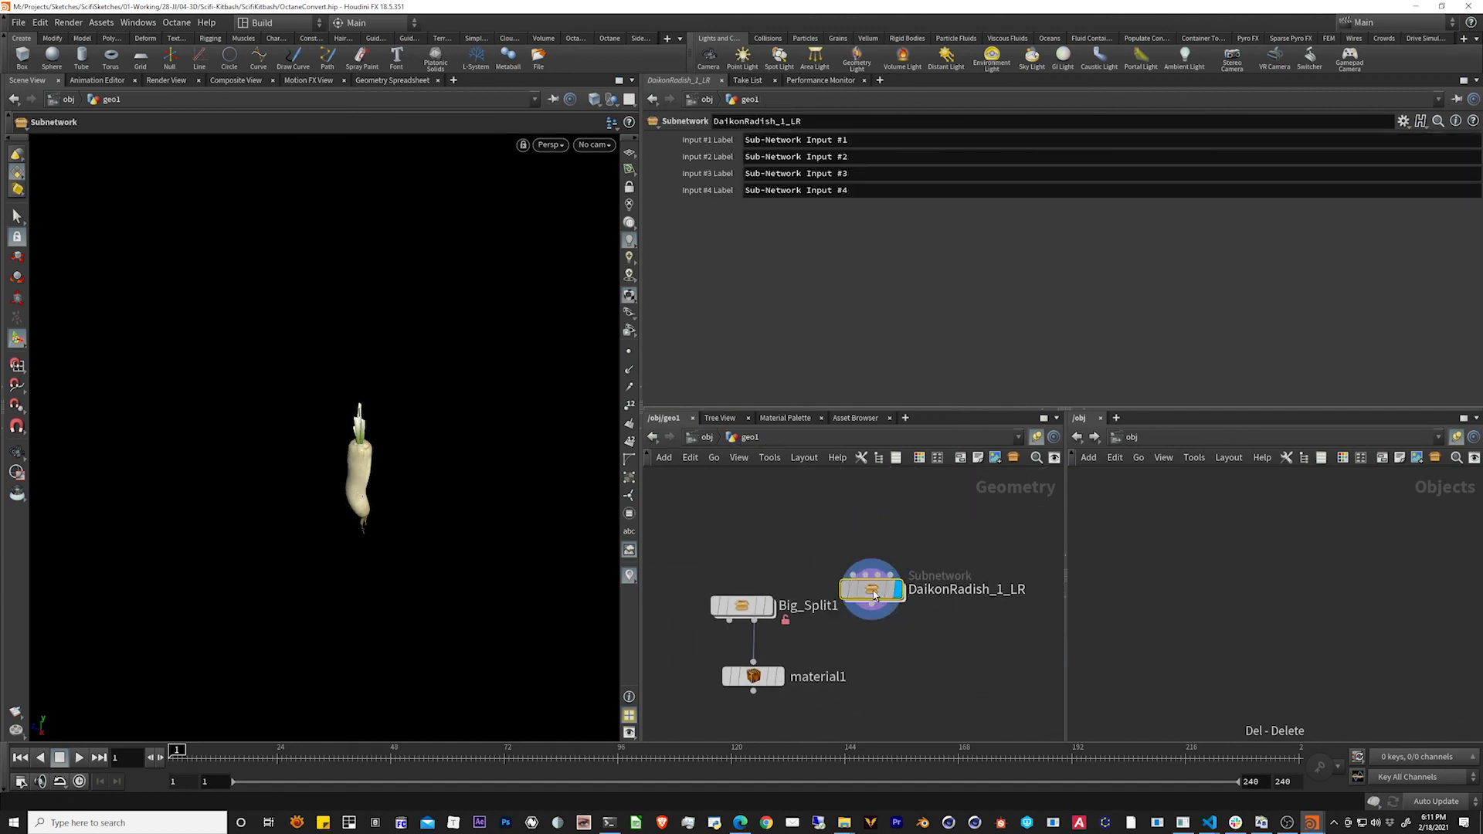
Replace the radish subnet with a new one split from Big_Split1 with Funnel to MOPS enabled.
left_click(757, 608)
left_click(809, 158)
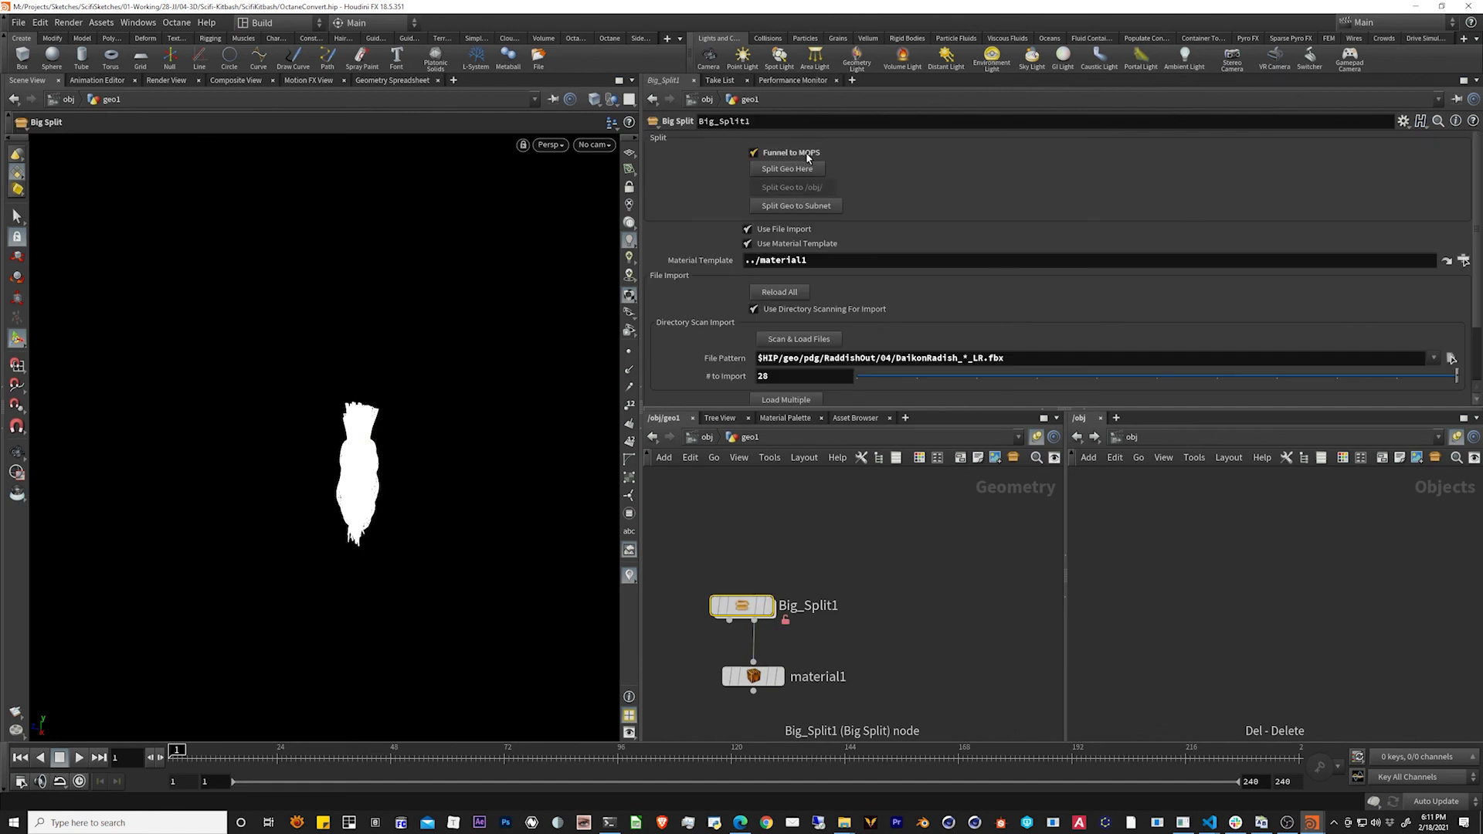
left_click(816, 207)
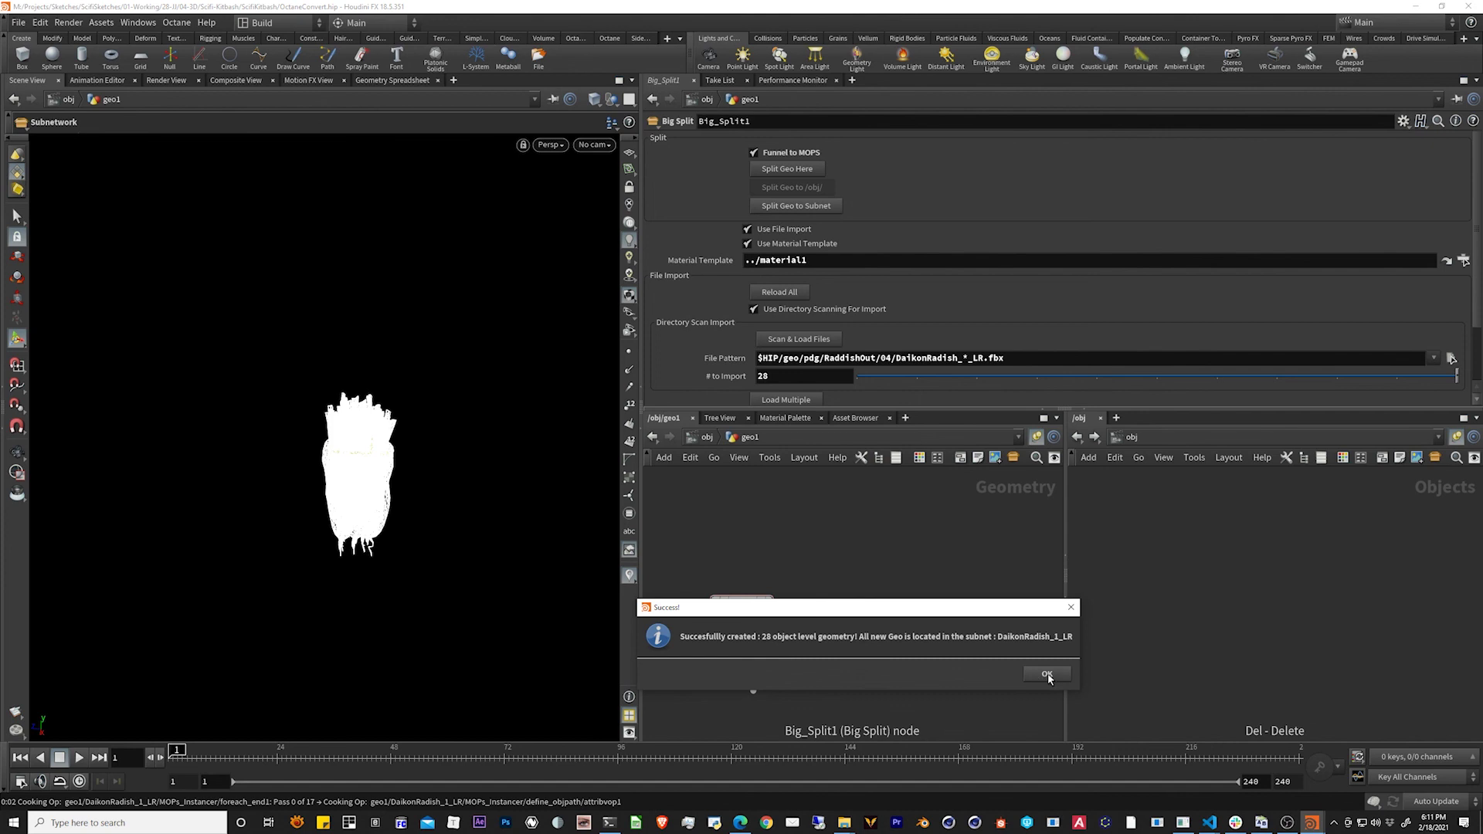
left_click(1048, 676)
Reposition the new radish subnet, enter it and display its MOPs_Instancer node.
left_click_drag(847, 660, 888, 594)
key("i")
scroll(859, 646, "up", 10)
left_click(835, 615)
left_click(822, 615)
Set the instancer's Distribution Type to Linear and its Length to 10.
left_click(722, 139)
left_click(772, 160)
left_click(774, 176)
left_click_drag(914, 393, 1467, 410)
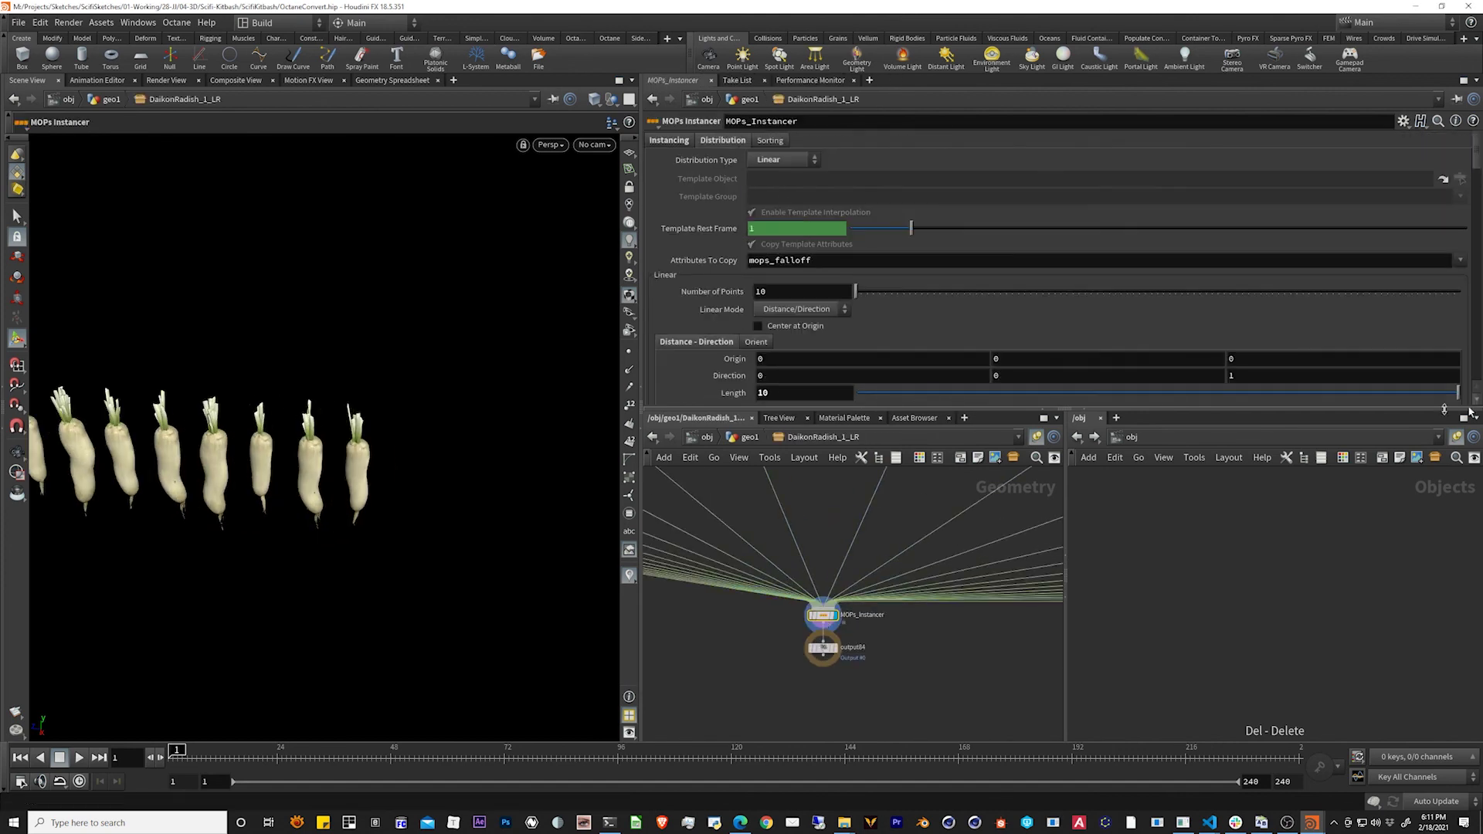